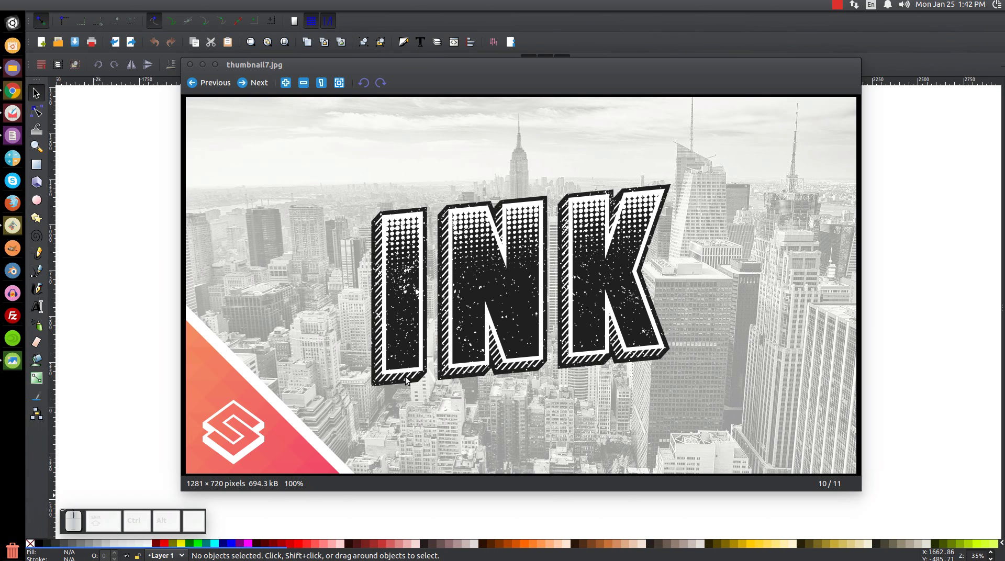
# - Close the reference image and set the blank canvas zoom to 1:1
pyautogui.click(204, 65)
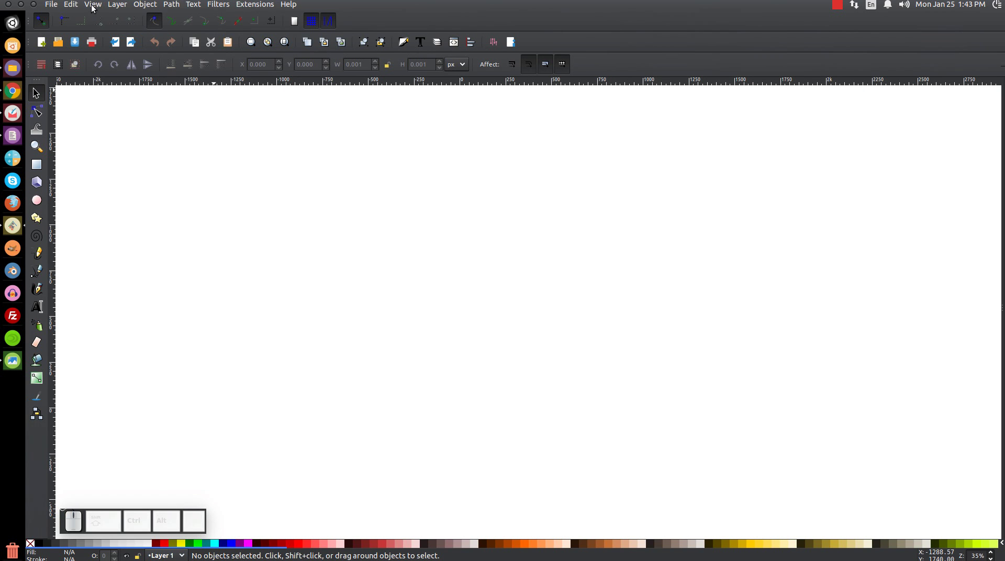
pyautogui.click(93, 5)
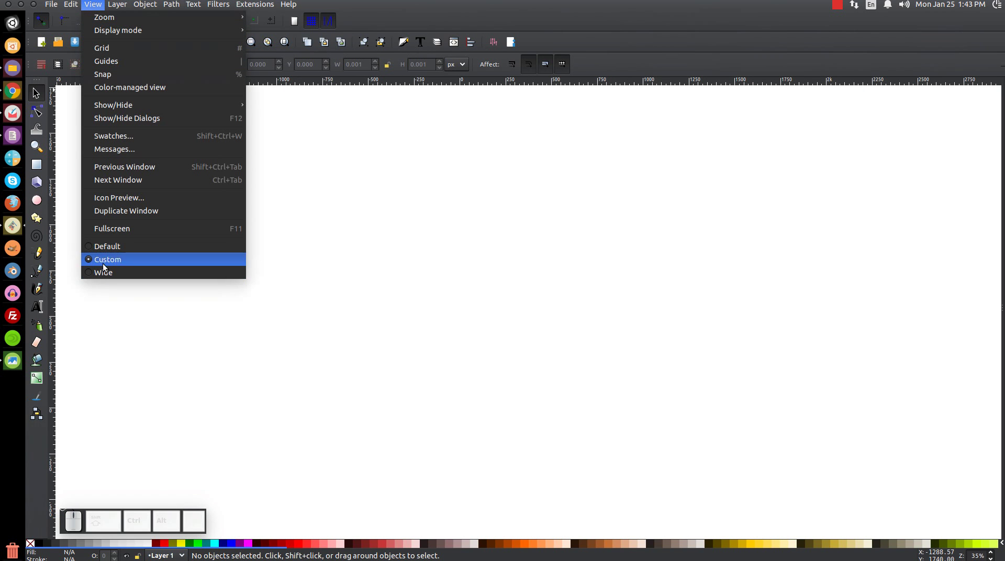
pyautogui.moveTo(152, 17)
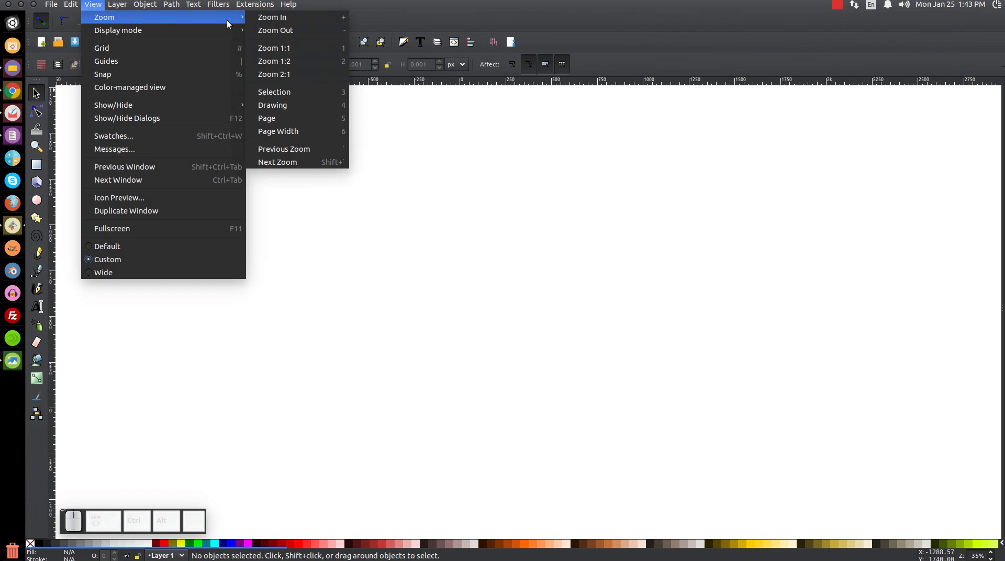
pyautogui.click(280, 48)
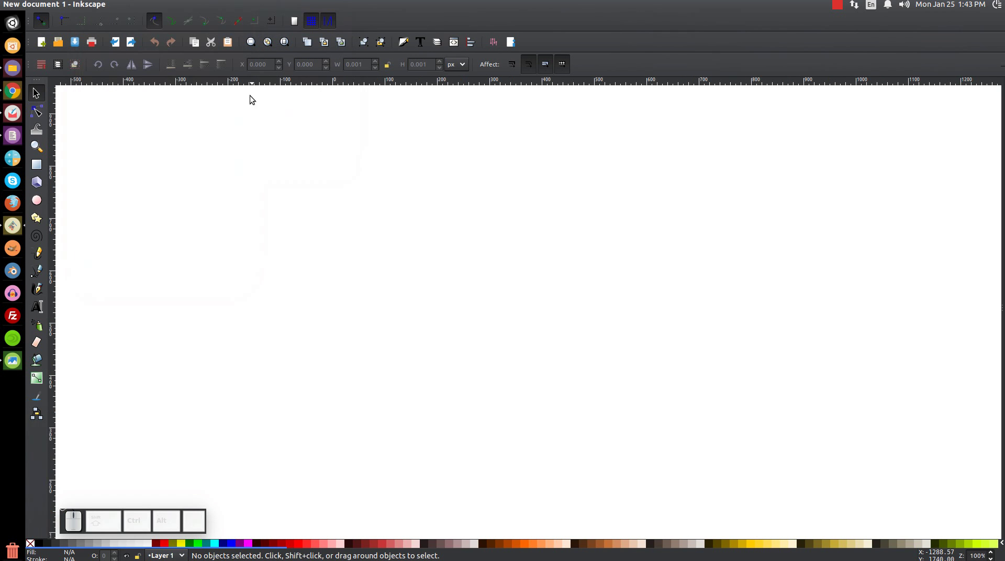
# - Show the Align and Distribute settings with alignment relative to Last selected, and show the Fill and Stroke settings too
pyautogui.click(473, 43)
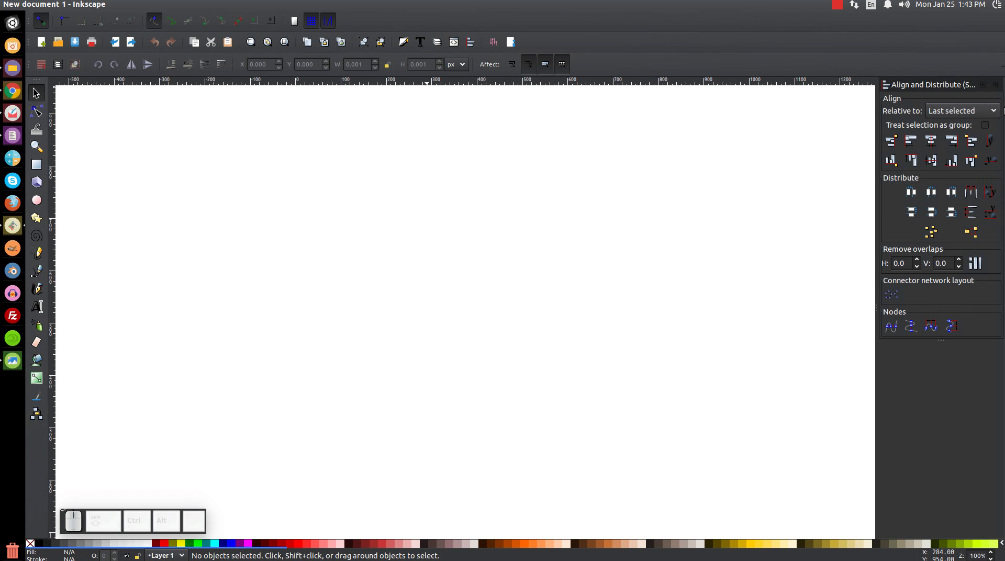
pyautogui.click(947, 111)
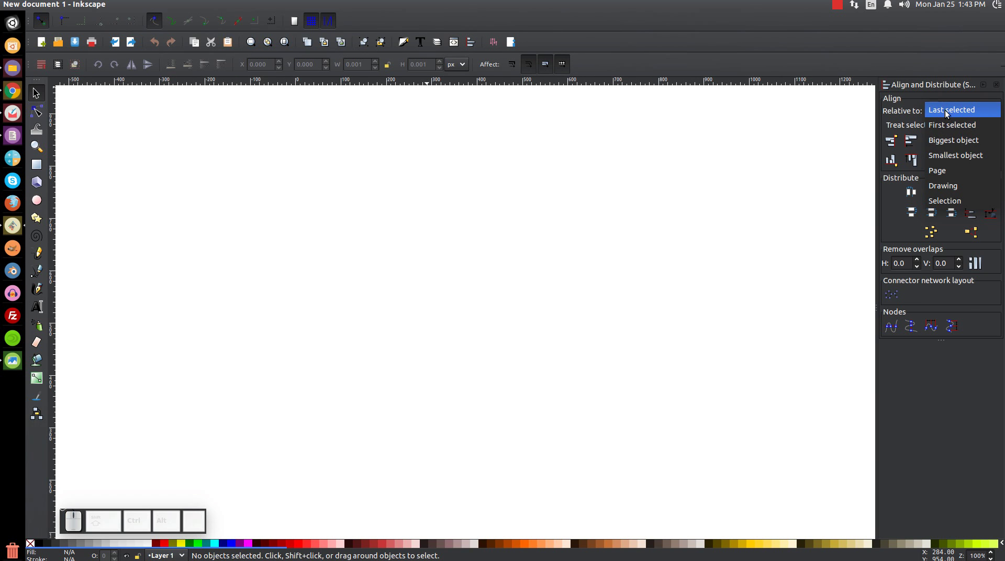
pyautogui.click(945, 110)
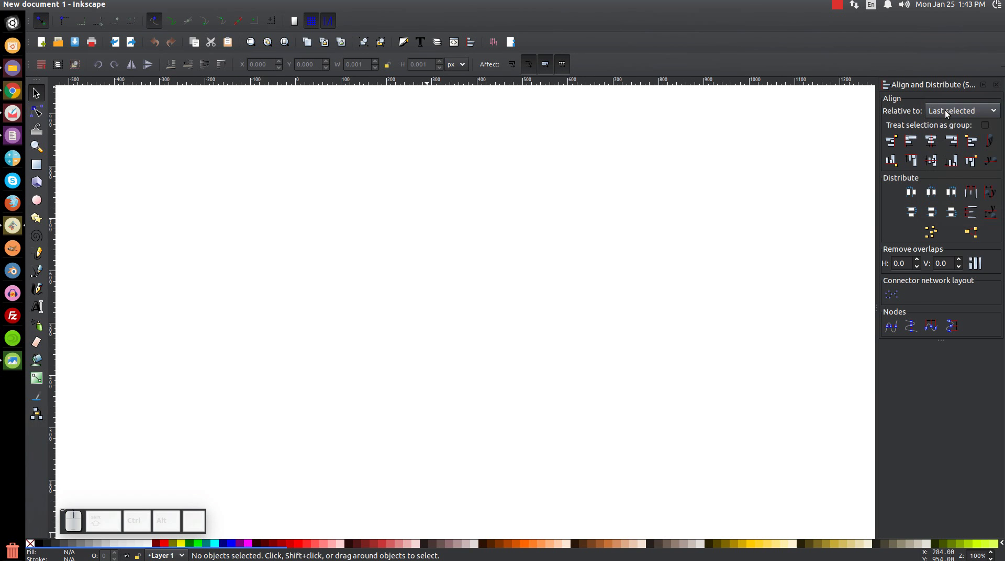
pyautogui.click(403, 43)
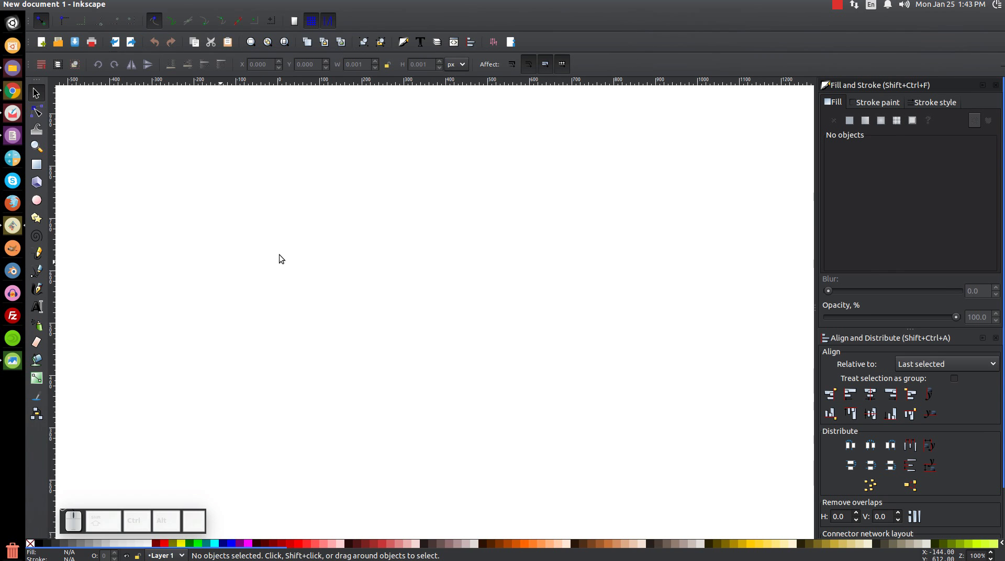
# - Add a text object reading "INK" on the canvas
pyautogui.click(41, 311)
pyautogui.click(332, 270)
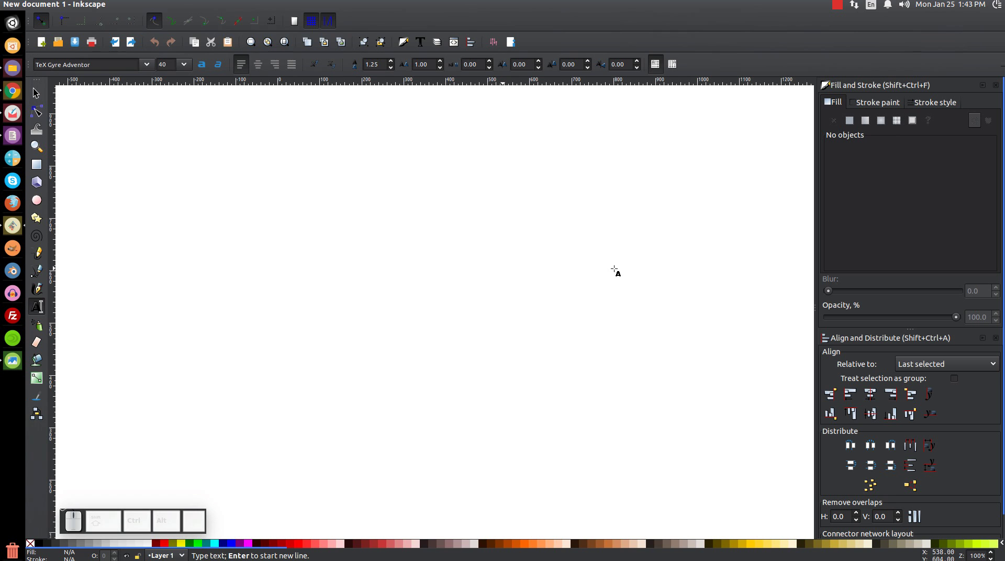
pyautogui.write('INK')
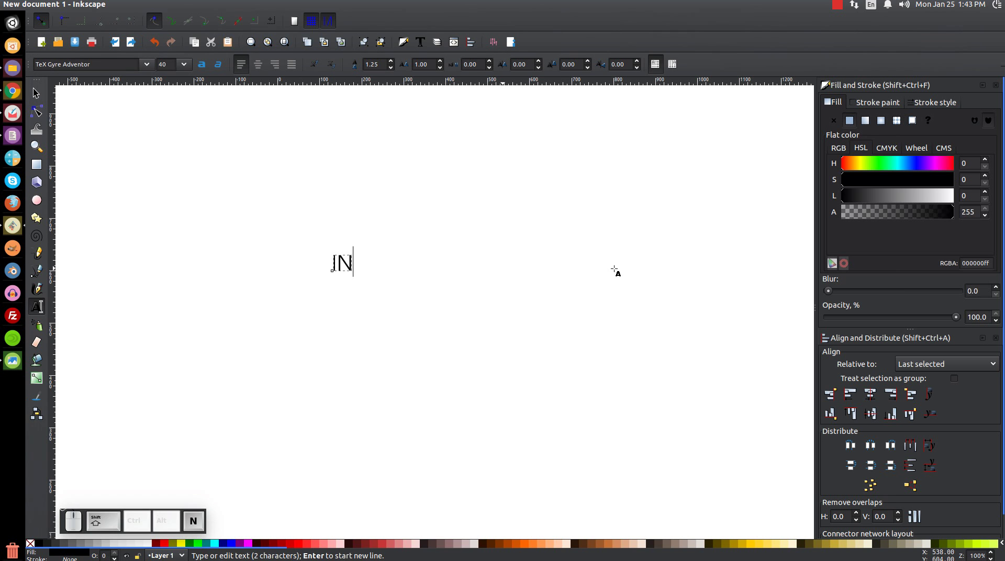
# - Change the font of the INK text to SF Collegiate Solid, Normal style
pyautogui.click(420, 42)
pyautogui.moveTo(783, 148); pyautogui.dragTo(726, 144)
pyautogui.click(579, 234)
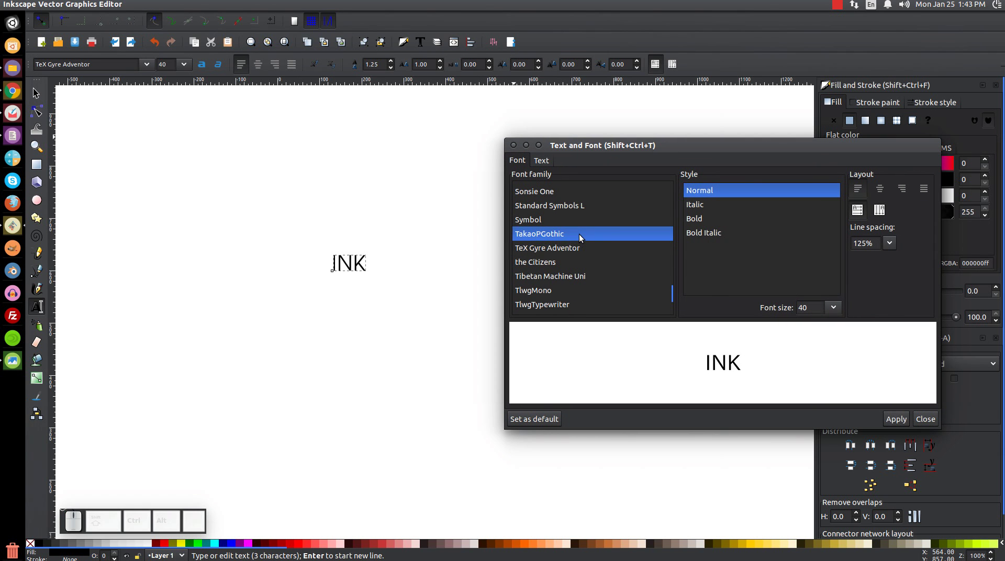
pyautogui.write('sf')
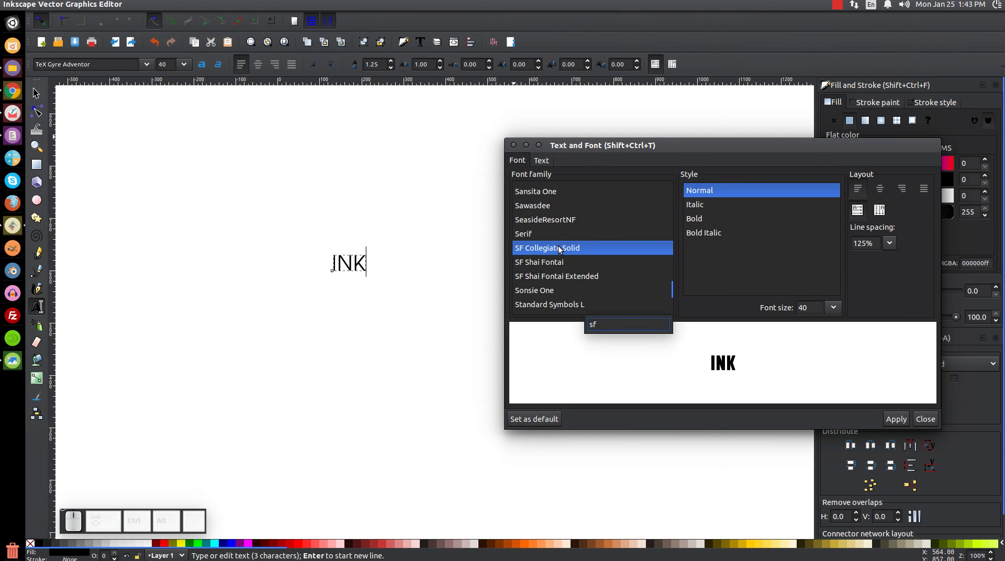
pyautogui.click(569, 248)
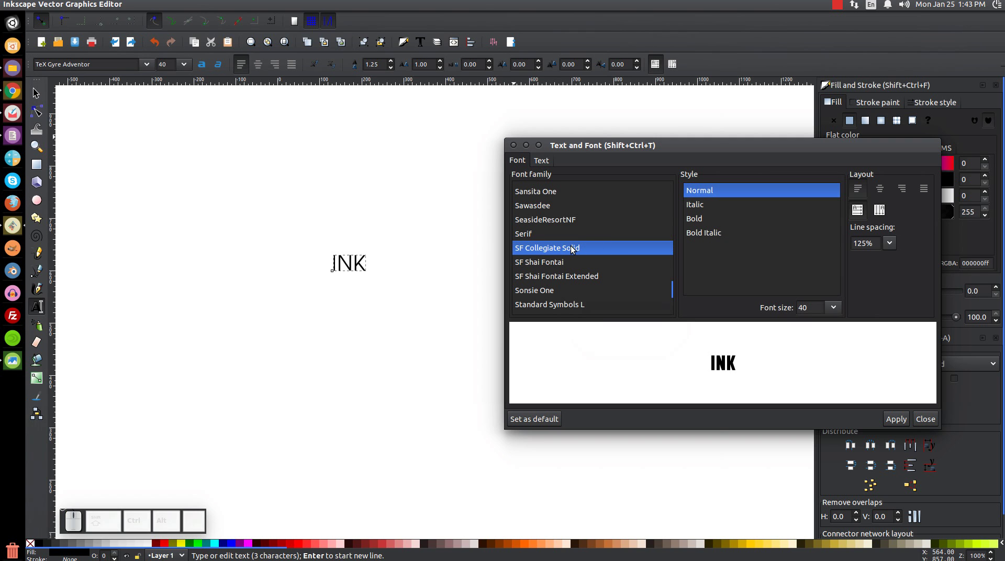
pyautogui.click(890, 419)
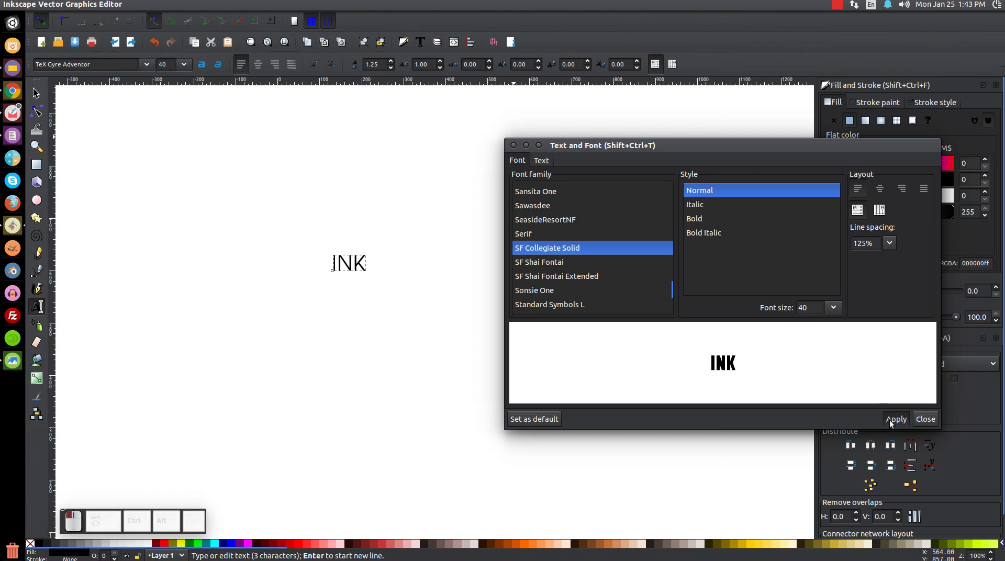
pyautogui.click(514, 145)
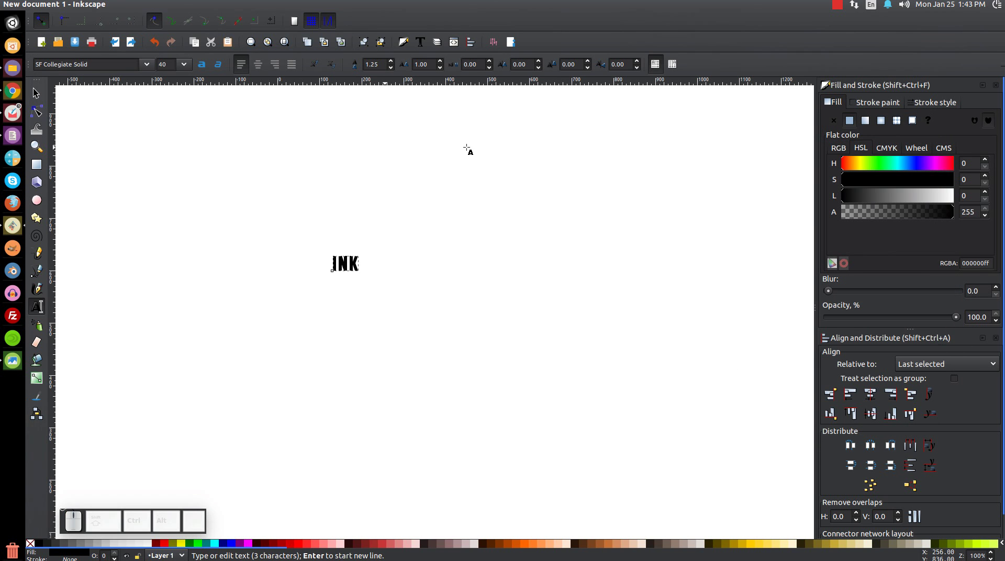
# - Scale the INK text up proportionally to about 750 px wide and place it near the middle of the canvas
pyautogui.click(36, 93)
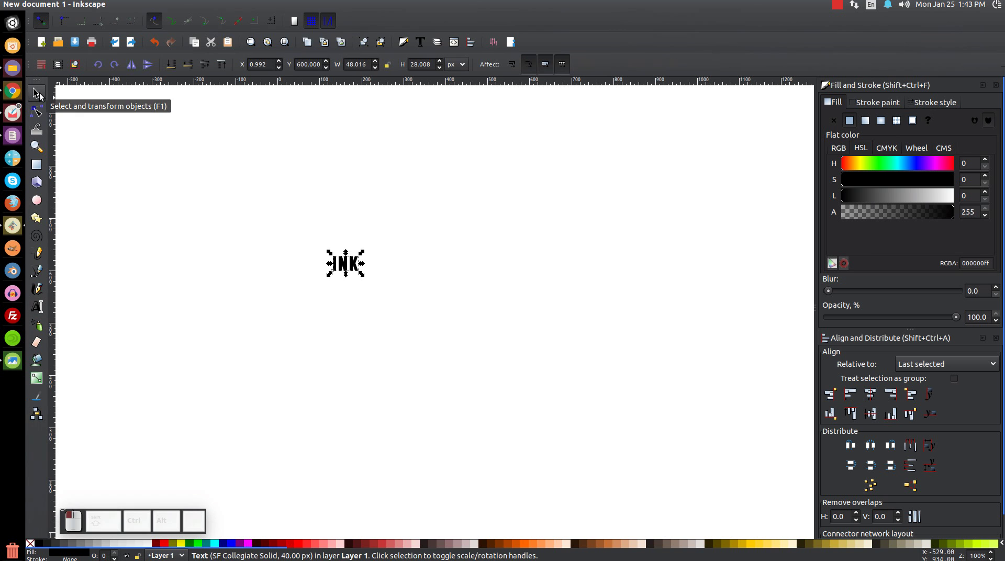
pyautogui.hotkey('ctrl', 'shift')
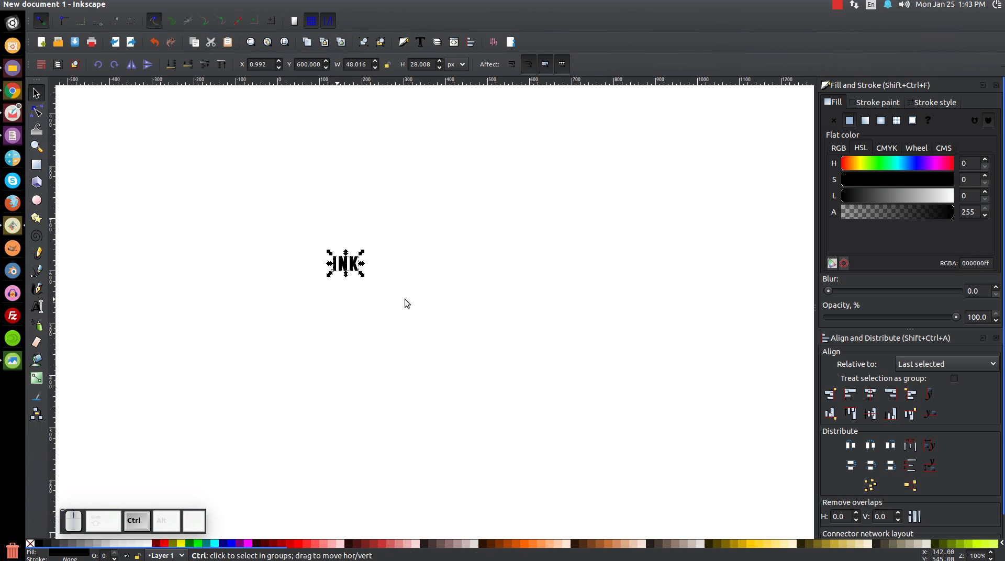
pyautogui.moveTo(362, 273)
pyautogui.mouseDown()
pyautogui.moveTo(572, 404)
pyautogui.moveTo(597, 390)
pyautogui.moveTo(668, 404)
pyautogui.mouseUp()
pyautogui.moveTo(703, 290); pyautogui.dragTo(678, 297)
pyautogui.moveTo(594, 296); pyautogui.dragTo(585, 297)
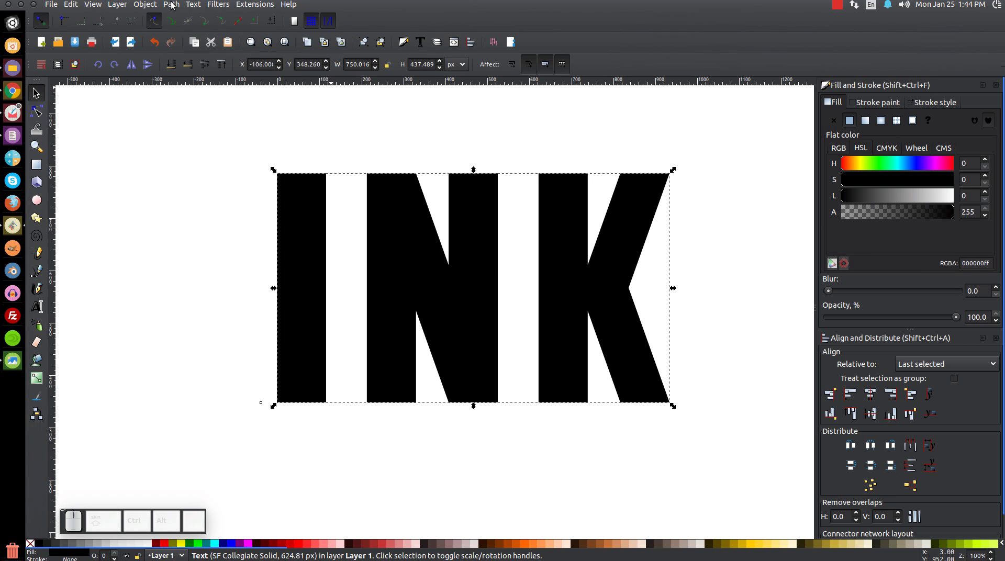
# - Convert the INK text to paths and ungroup it into three separate letters
pyautogui.click(176, 5)
pyautogui.click(178, 19)
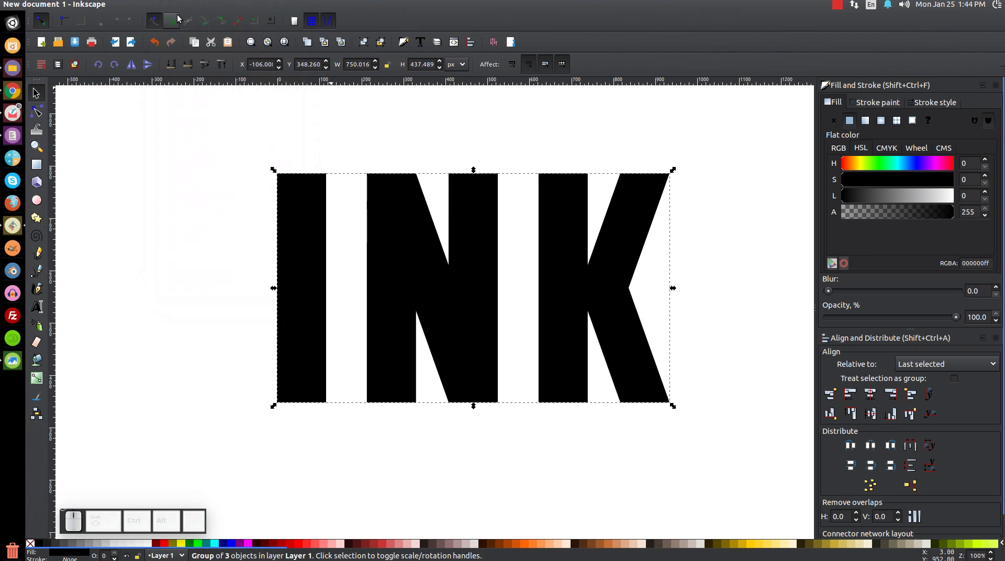
pyautogui.click(384, 44)
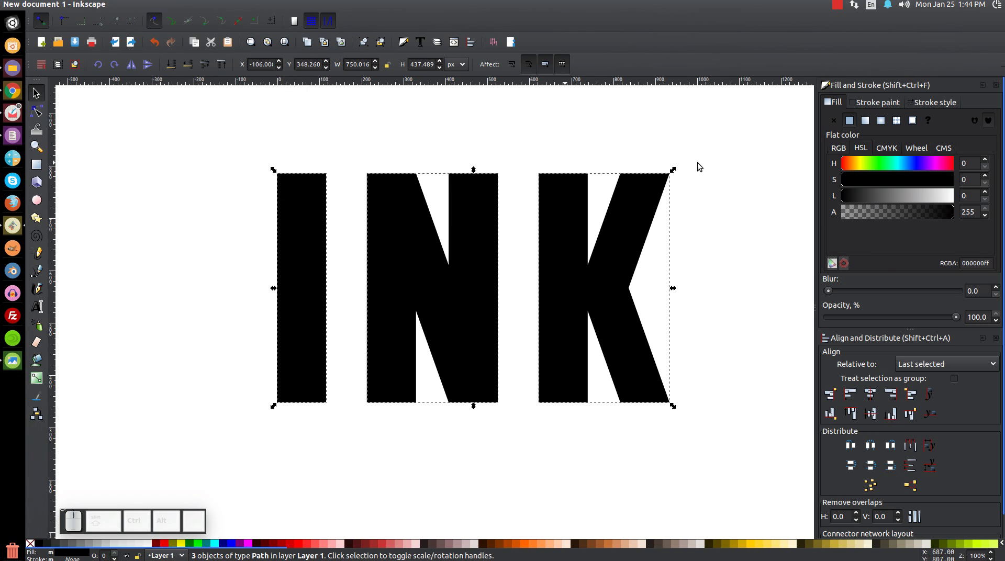
pyautogui.click(495, 139)
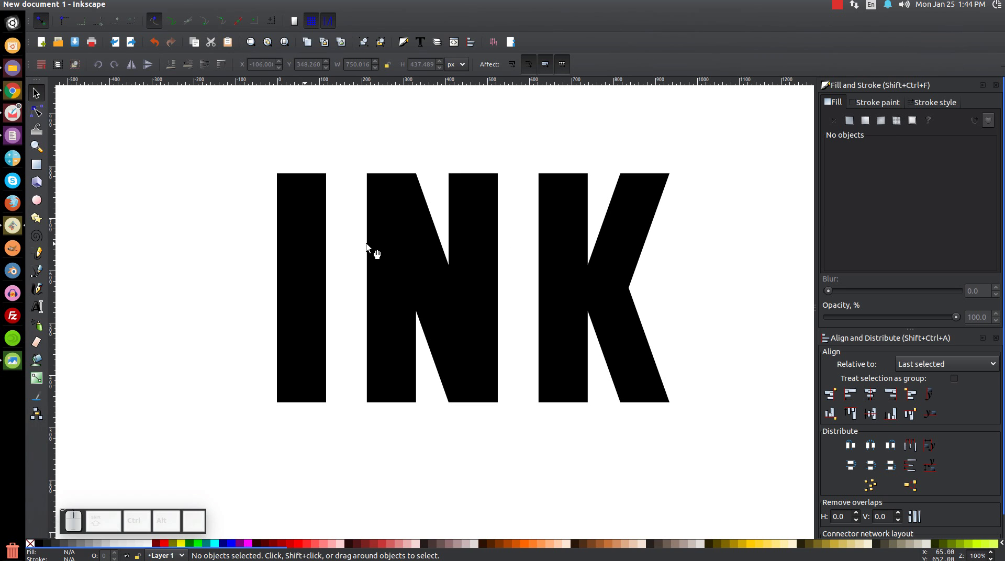
# - Move the K horizontally about 67 px away from the N, and distribute the three letters with equal horizontal gaps
pyautogui.press('ctrl')
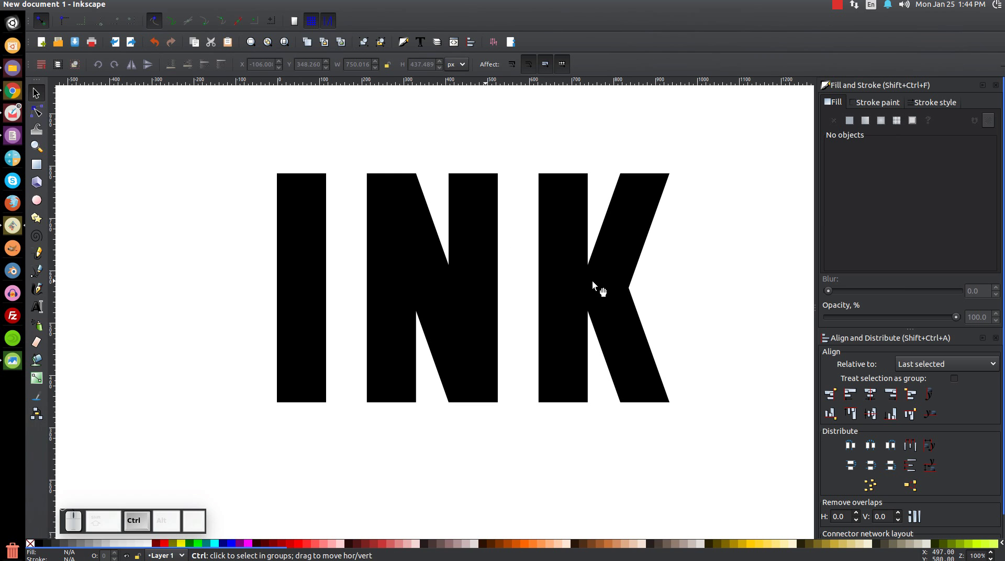
pyautogui.moveTo(595, 281); pyautogui.dragTo(629, 281)
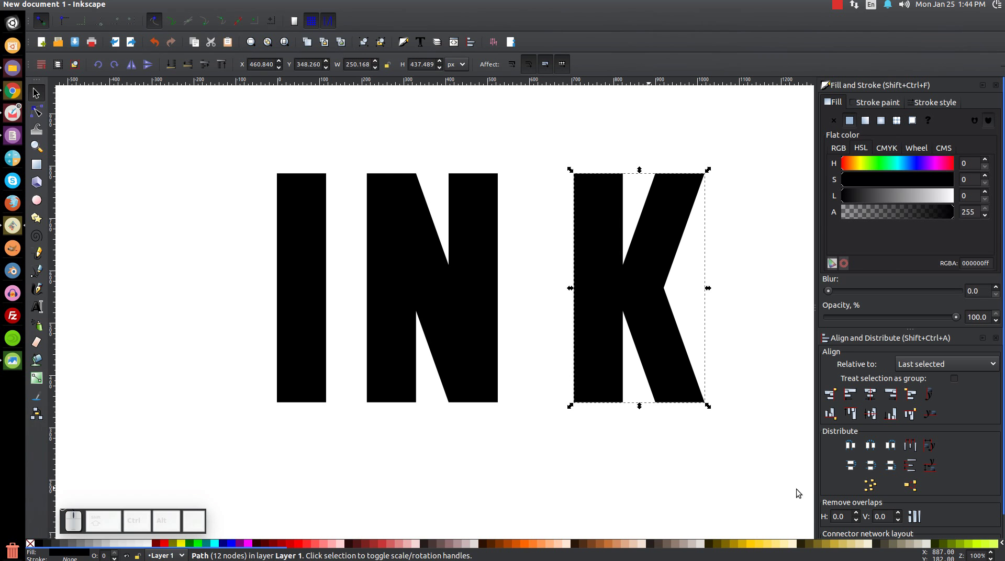
pyautogui.moveTo(771, 453); pyautogui.dragTo(136, 102)
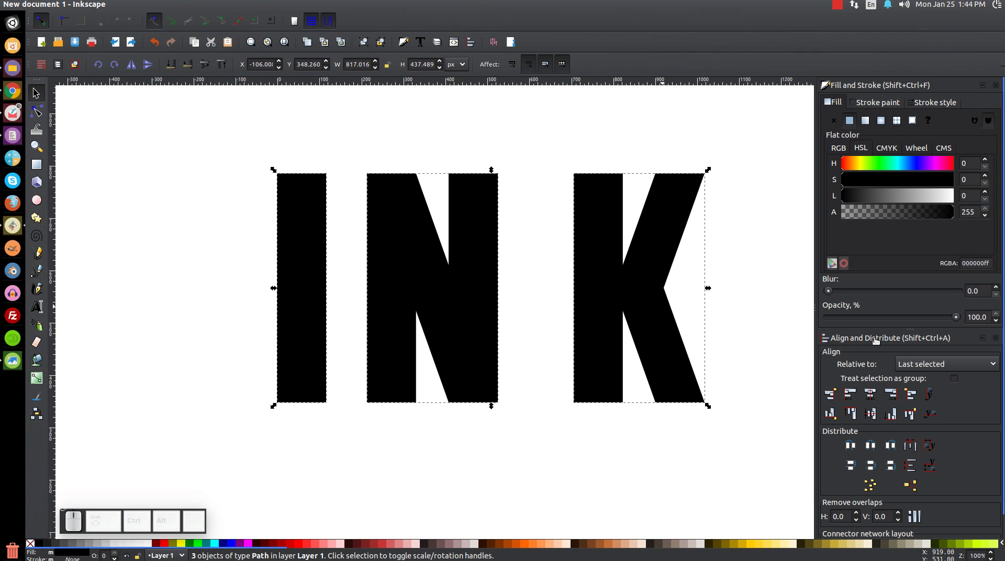
pyautogui.click(912, 444)
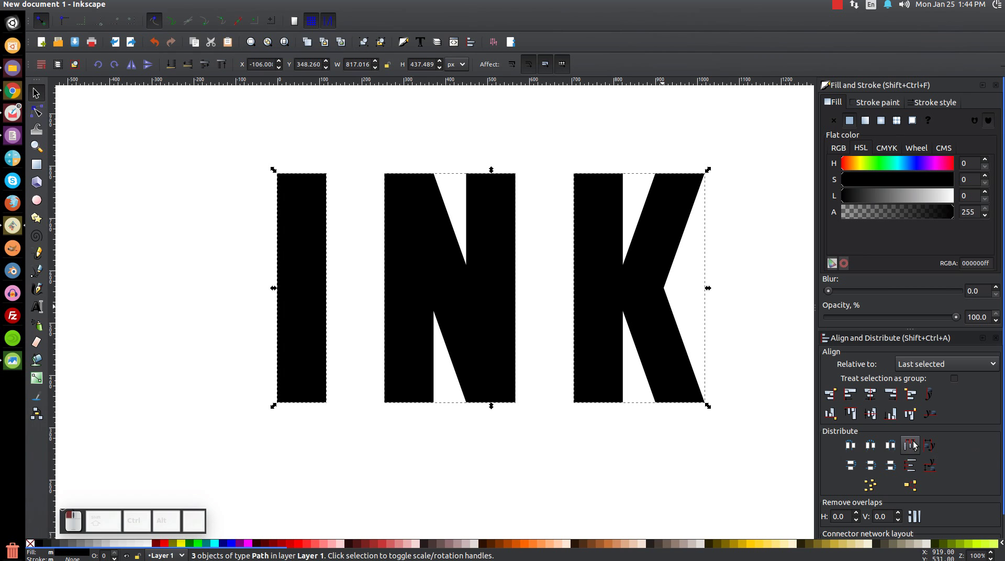
# - Group the three letters and shift the group about 36 px left and 8 px up
pyautogui.click(365, 48)
pyautogui.moveTo(498, 265); pyautogui.dragTo(476, 260)
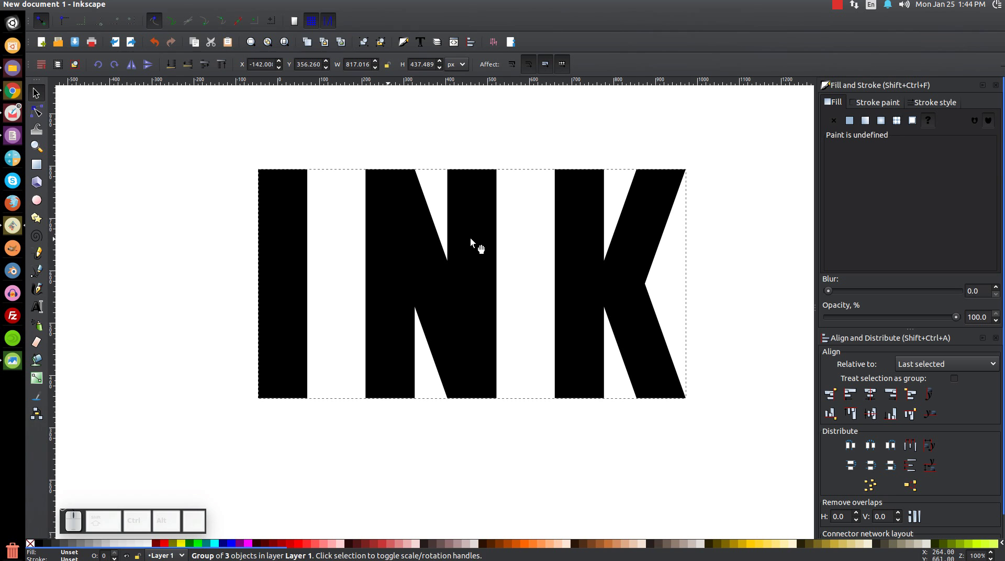
# - Duplicate the grouped INK letters and fill the copy with red
pyautogui.rightClick(469, 215)
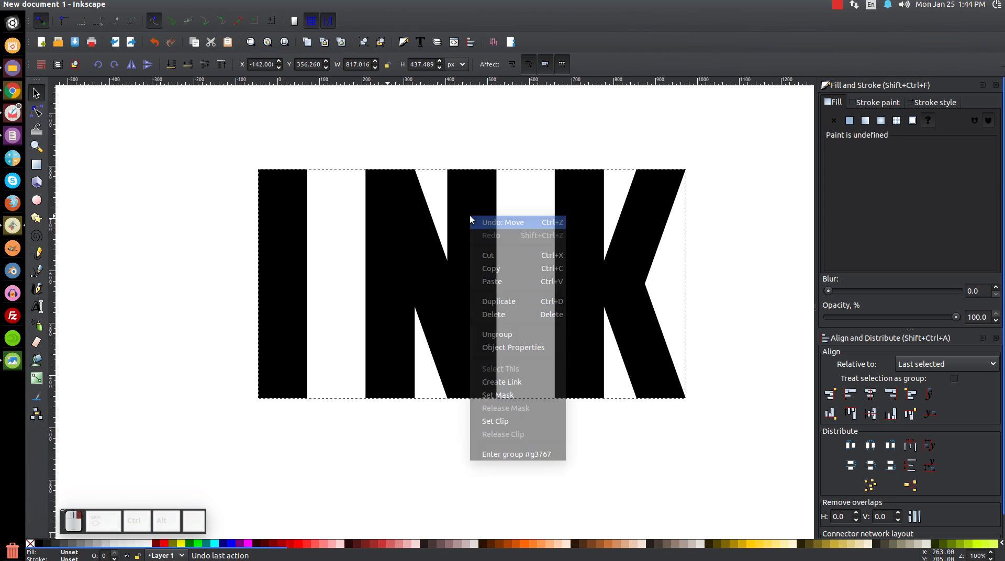
pyautogui.click(498, 299)
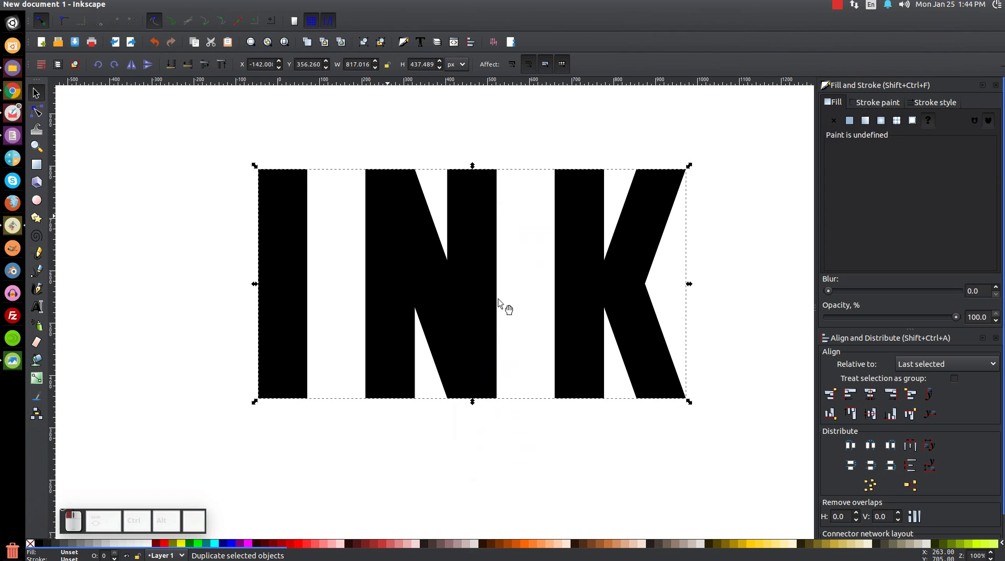
pyautogui.click(166, 543)
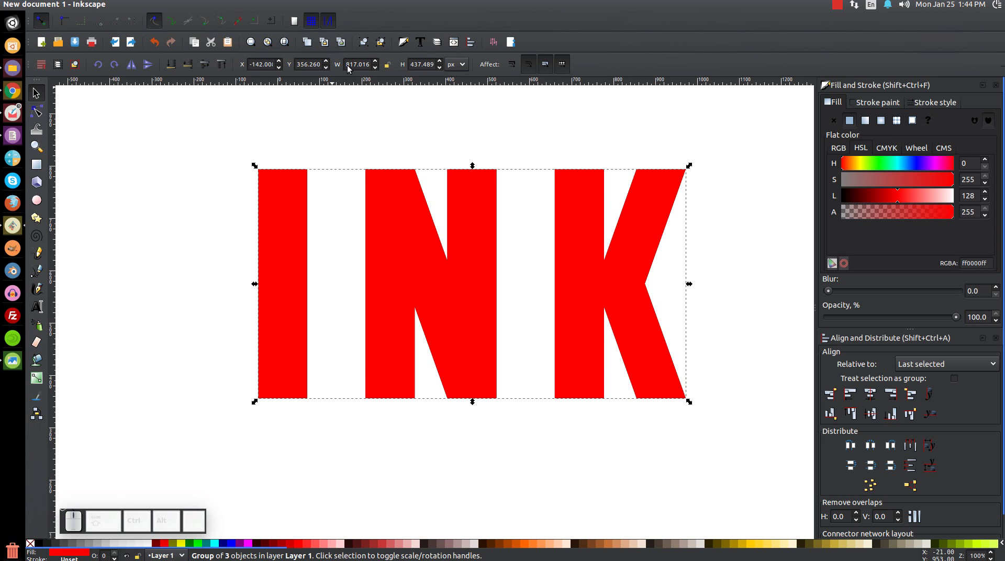
# - Ungroup the red copy and unite its three letters into a single path
pyautogui.click(381, 42)
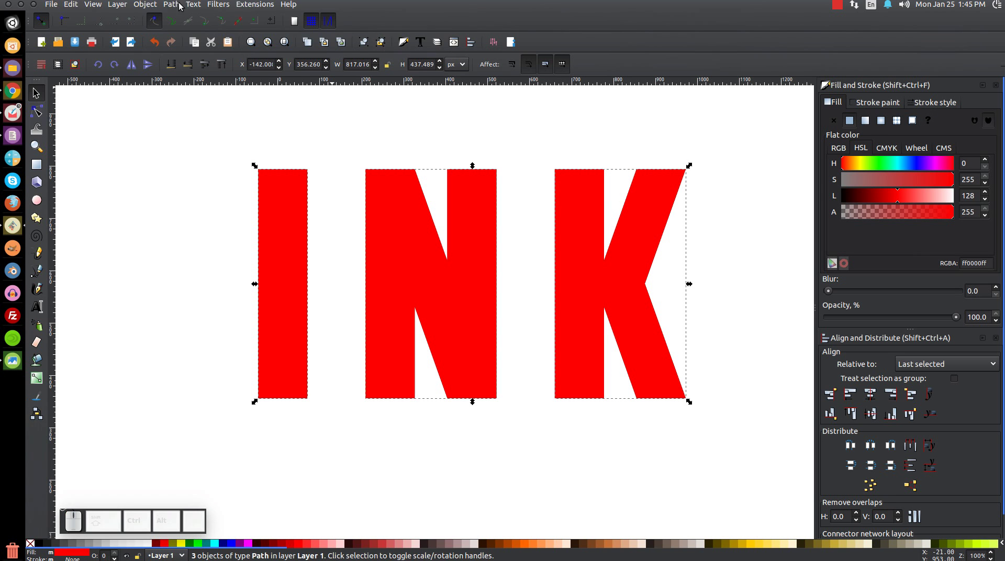
pyautogui.click(179, 6)
pyautogui.click(199, 64)
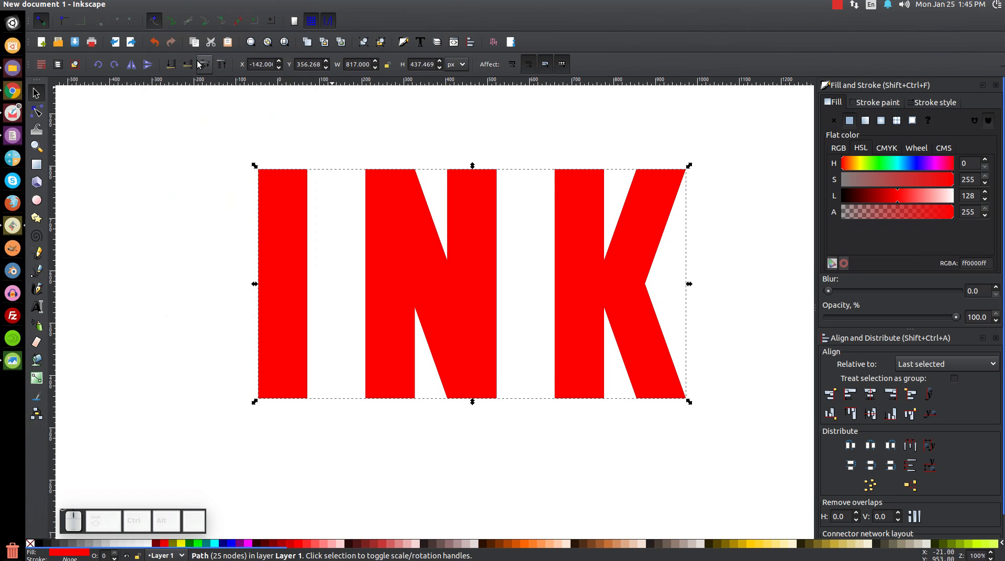
# - Lower the red path behind the black letters and give it a red stroke
pyautogui.click(170, 64)
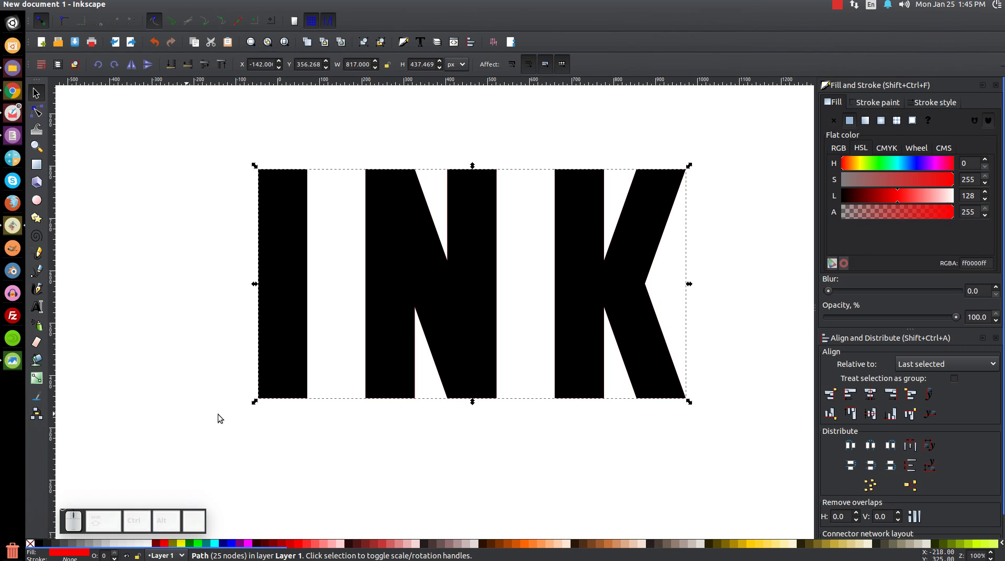
pyautogui.press('shift')
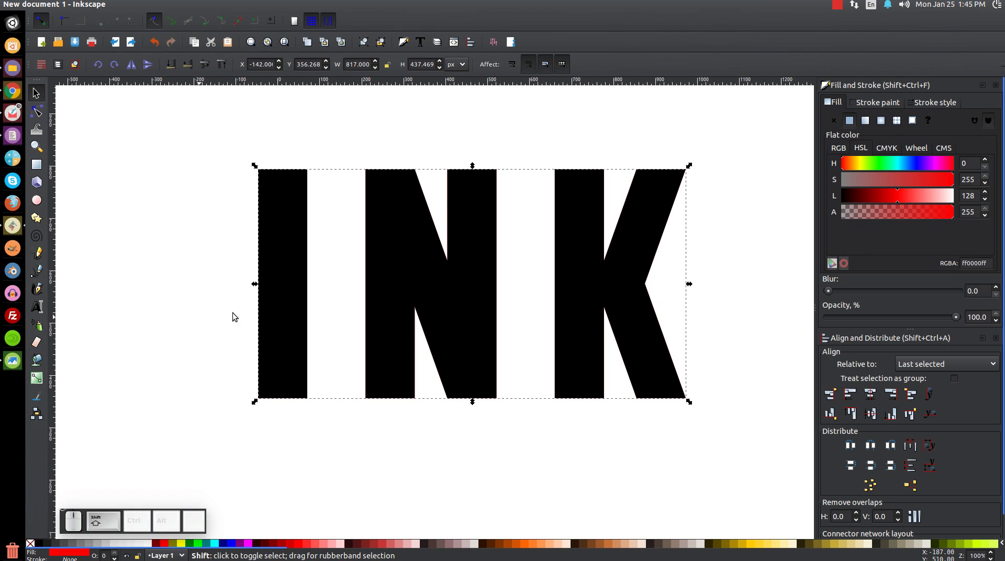
pyautogui.keyDown('shift'); pyautogui.click(166, 540); pyautogui.keyUp('shift')
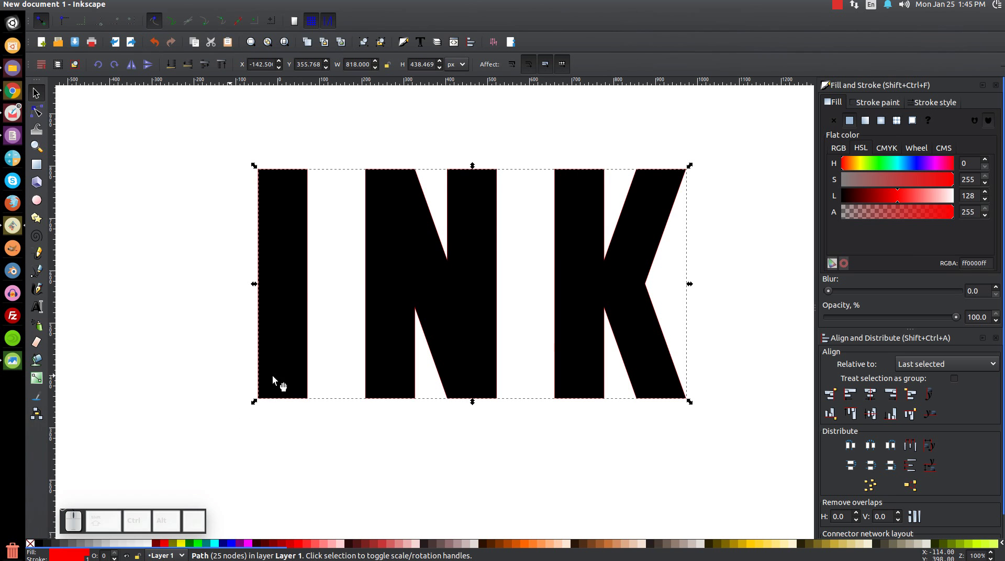
pyautogui.keyDown('ctrl'); pyautogui.scroll(6, 256, 380); pyautogui.keyUp('ctrl')
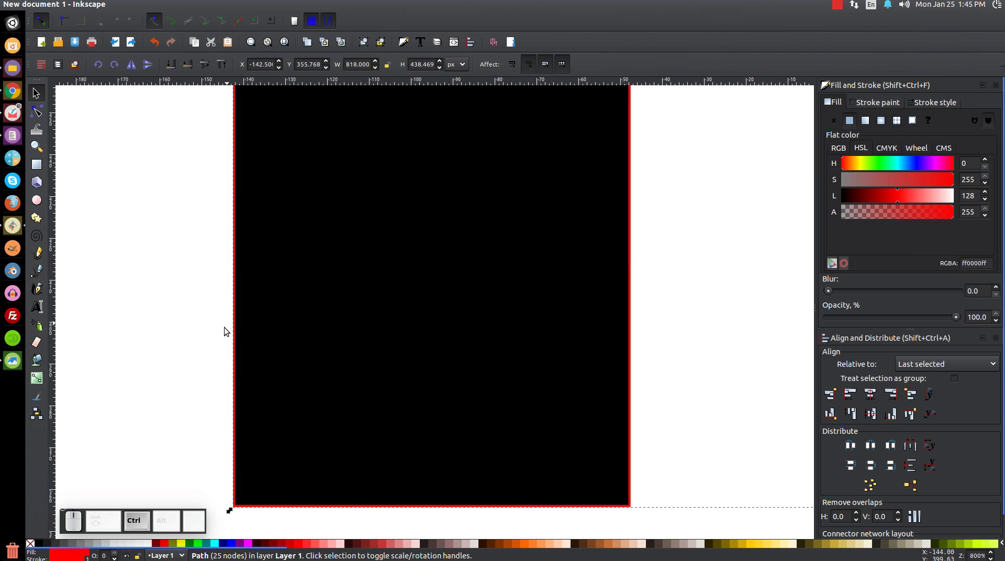
# - Set the stroke width of the red path behind the letters to 20 px
pyautogui.keyDown('ctrl'); pyautogui.scroll(-6, 233, 343); pyautogui.keyUp('ctrl')
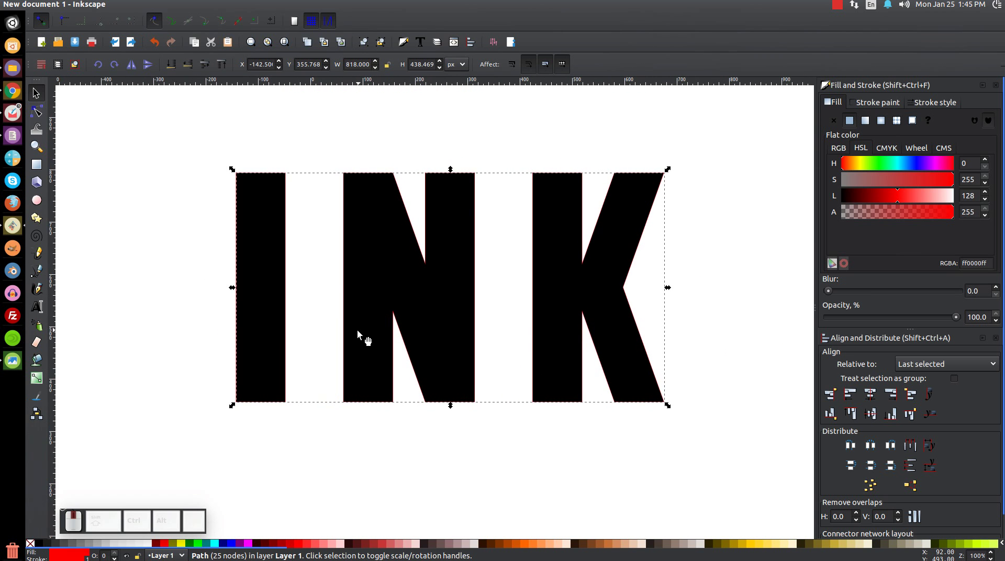
pyautogui.click(937, 106)
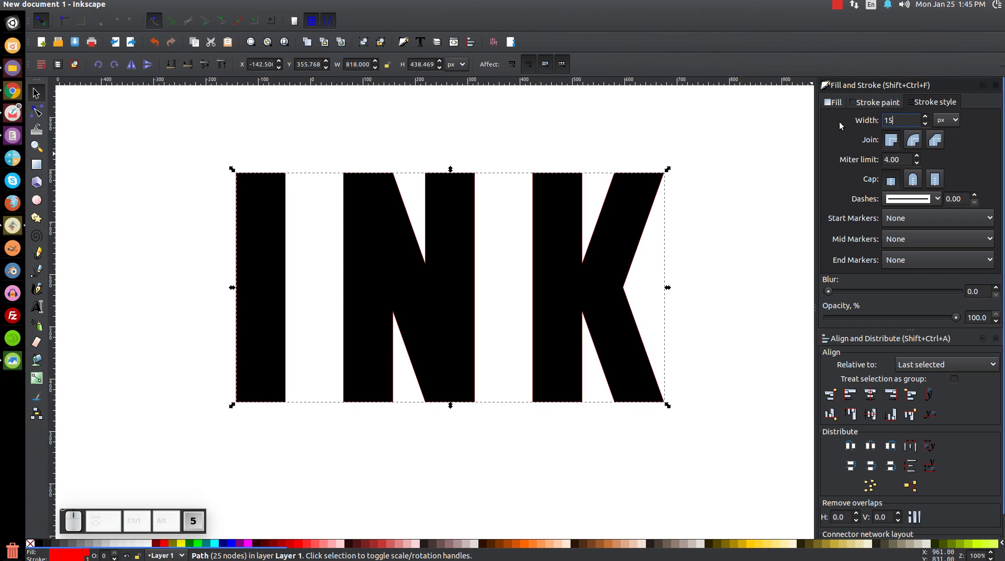
pyautogui.press('Return')
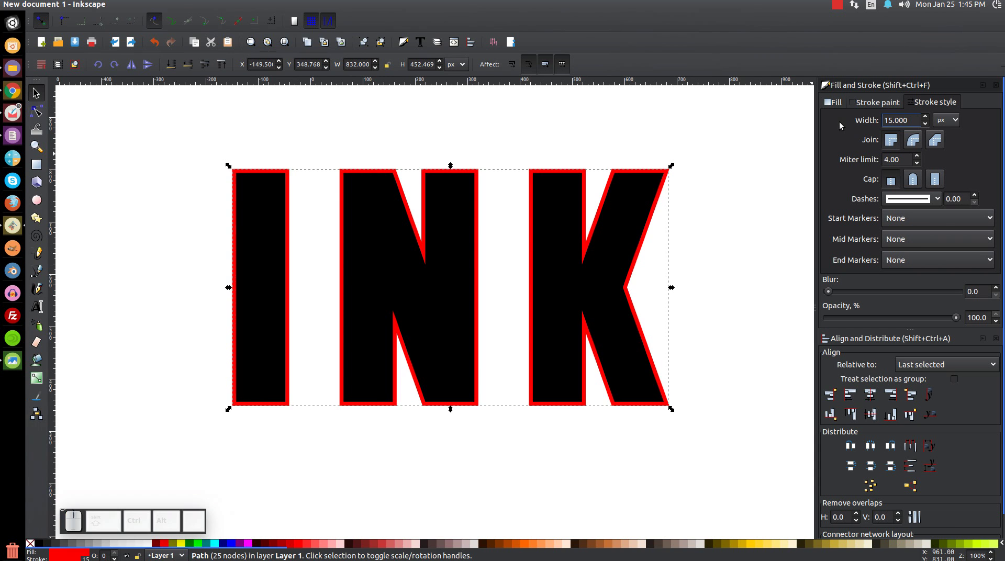
pyautogui.tripleClick(910, 121)
pyautogui.write('20')
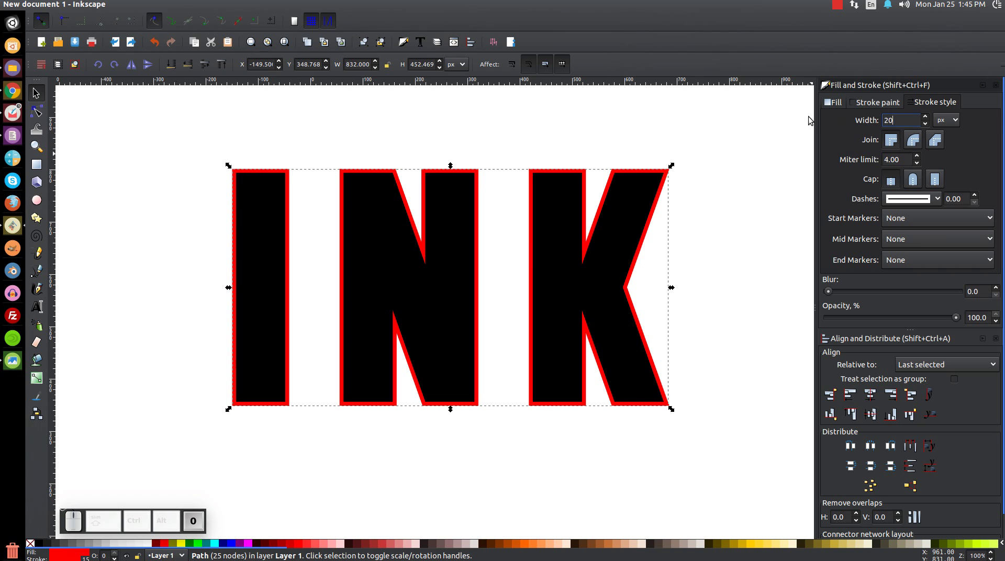
pyautogui.press('Return')
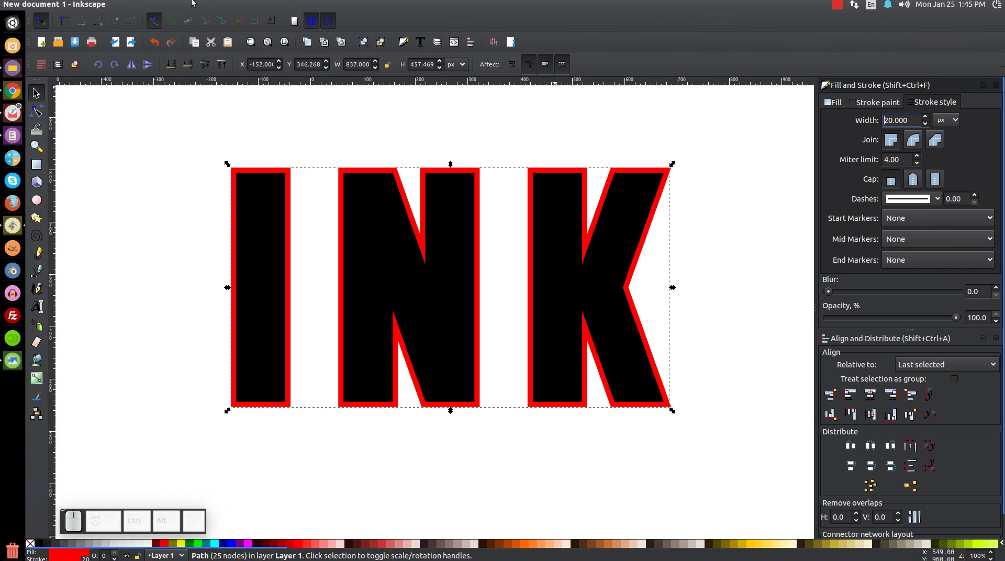
# - Convert the red stroke to a path, break it apart and unite the pieces into one solid path
pyautogui.click(173, 6)
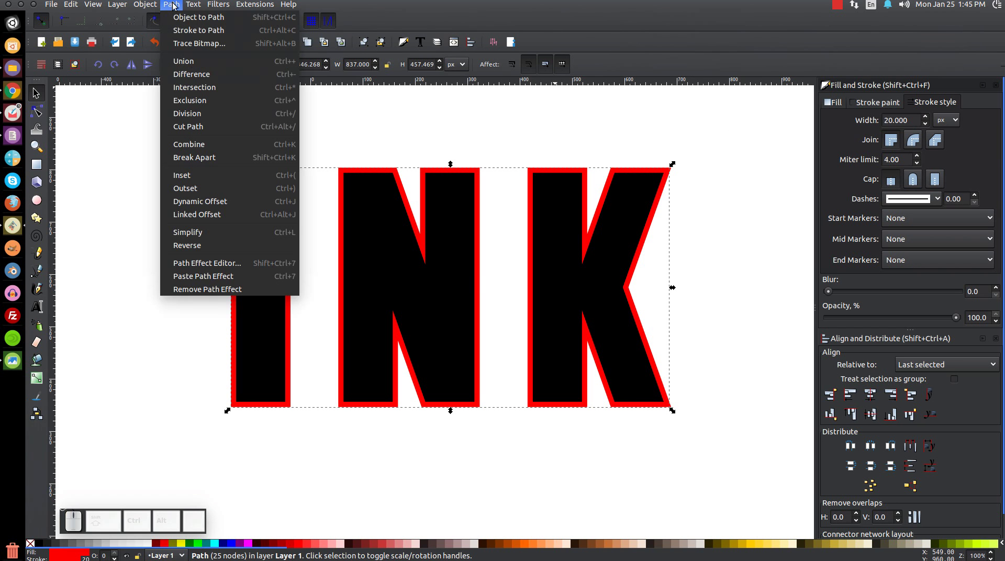
pyautogui.click(181, 31)
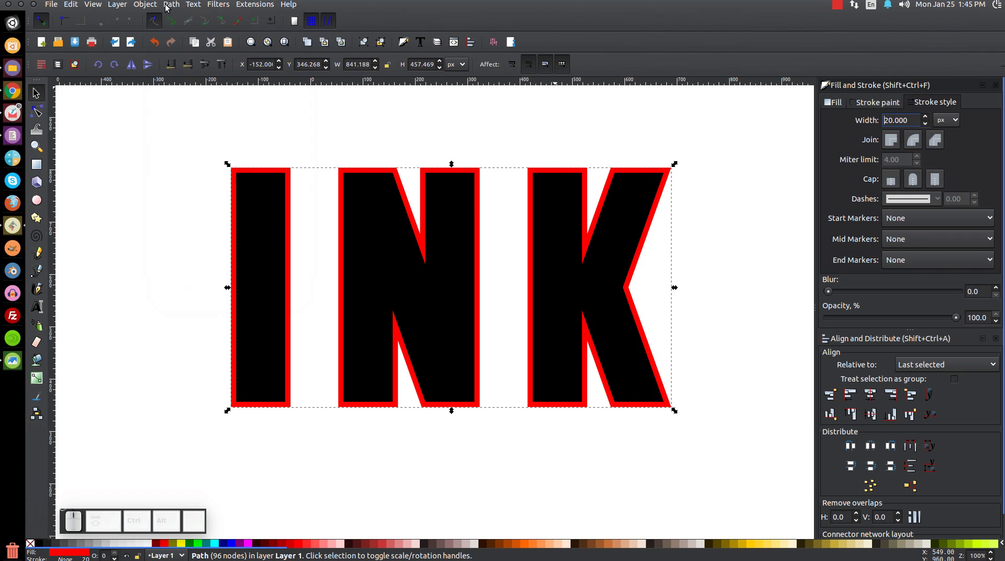
pyautogui.click(171, 4)
pyautogui.click(215, 158)
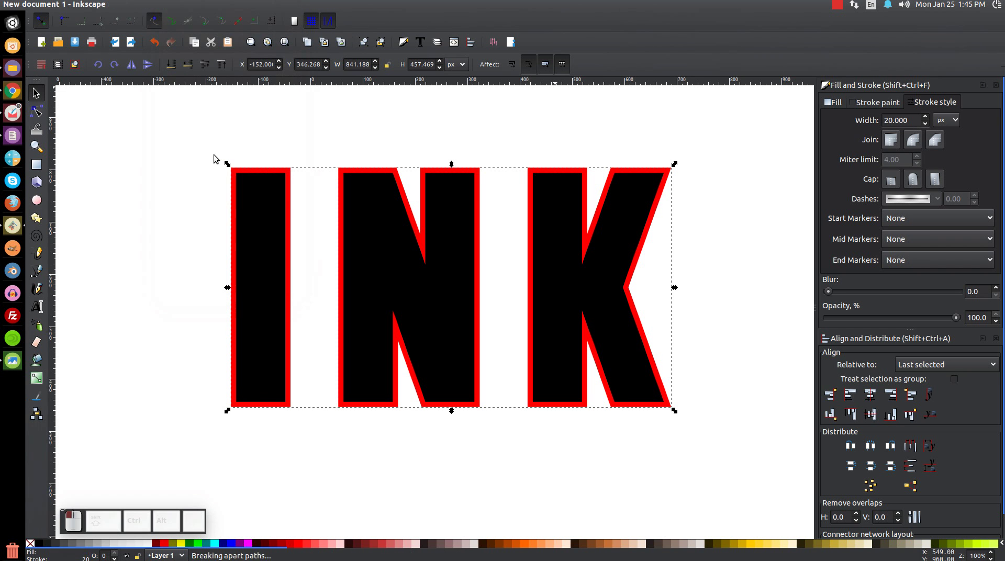
pyautogui.click(171, 4)
pyautogui.click(183, 62)
pyautogui.moveTo(166, 10)
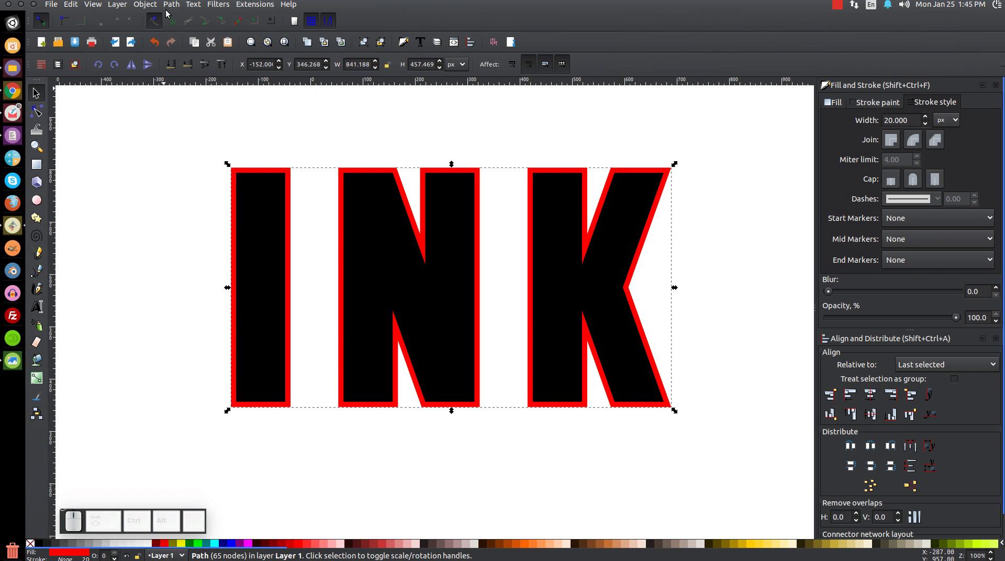
# - Duplicate the united red path and fill the copy with blue
pyautogui.click(90, 6)
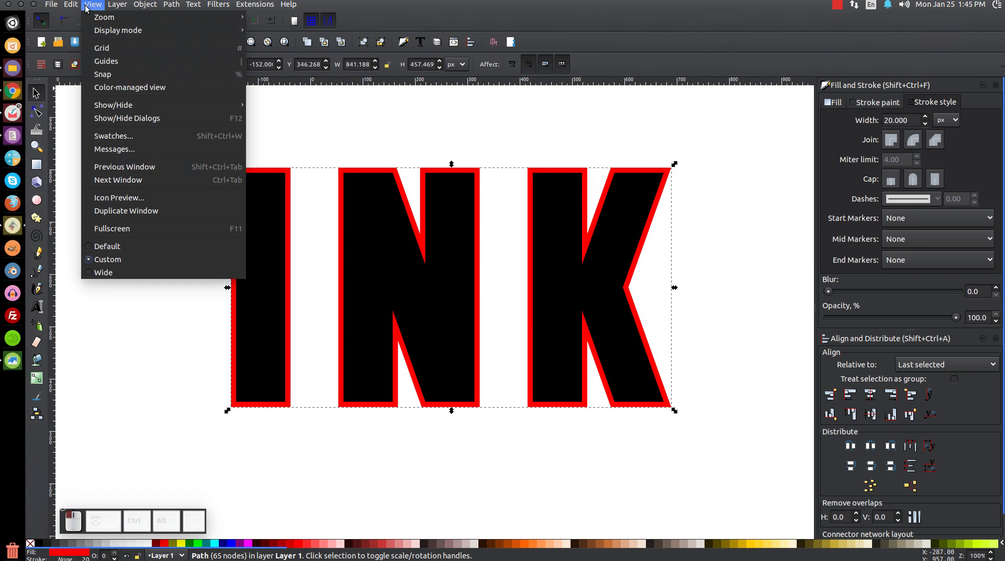
pyautogui.moveTo(71, 5)
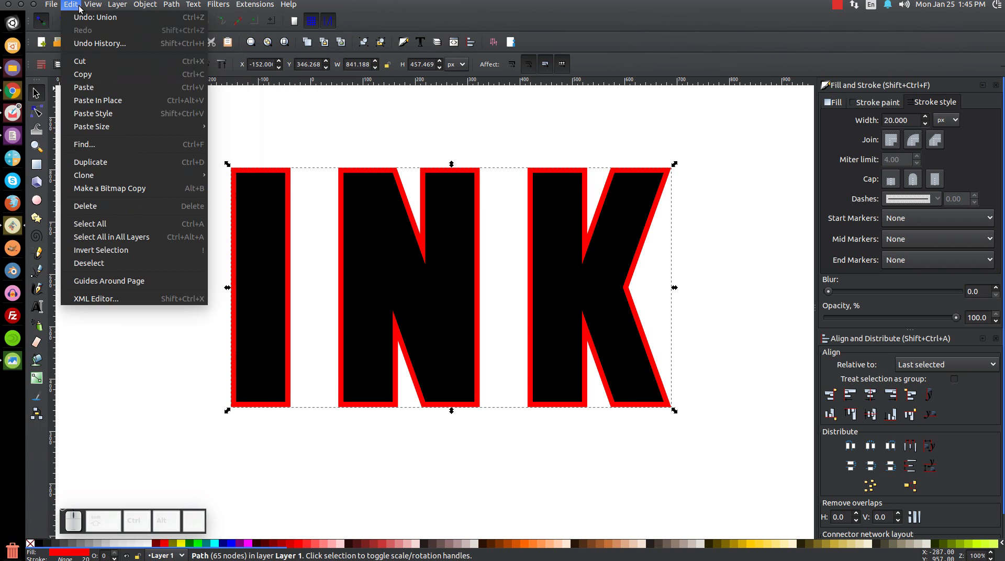
pyautogui.click(94, 162)
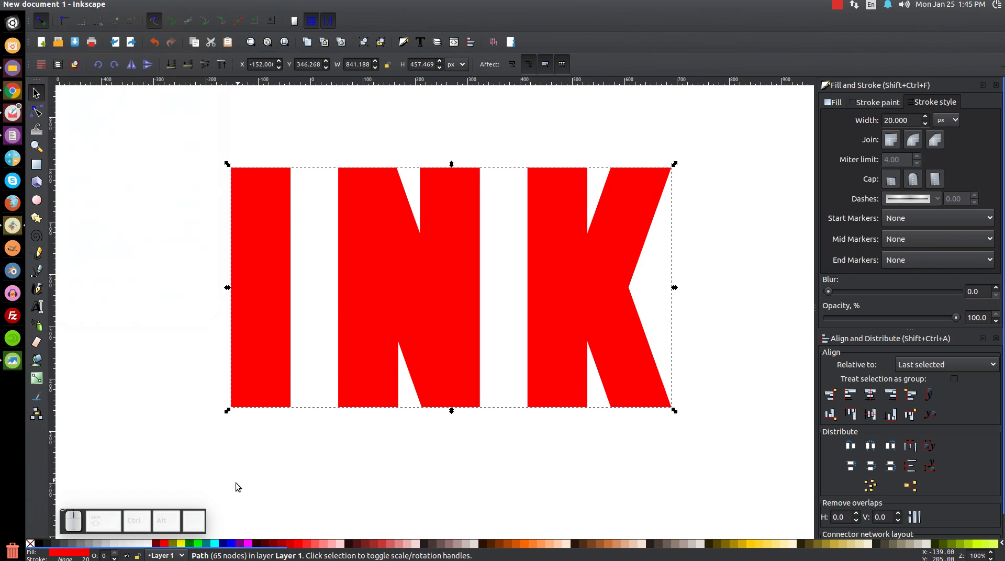
pyautogui.click(235, 548)
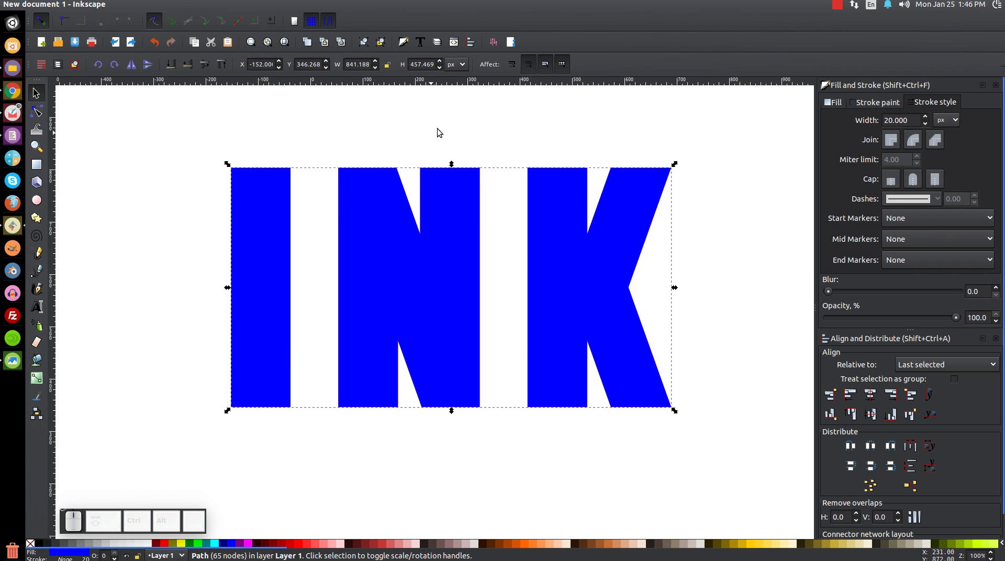
# - Lower the blue copy to the bottom of the stack, behind the red and black letters
pyautogui.click(159, 150)
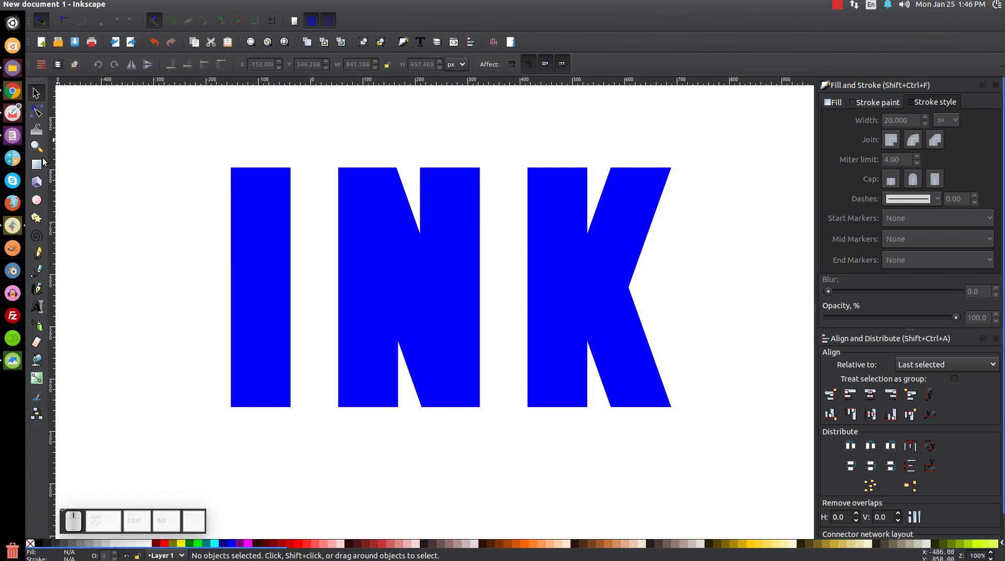
pyautogui.click(386, 199)
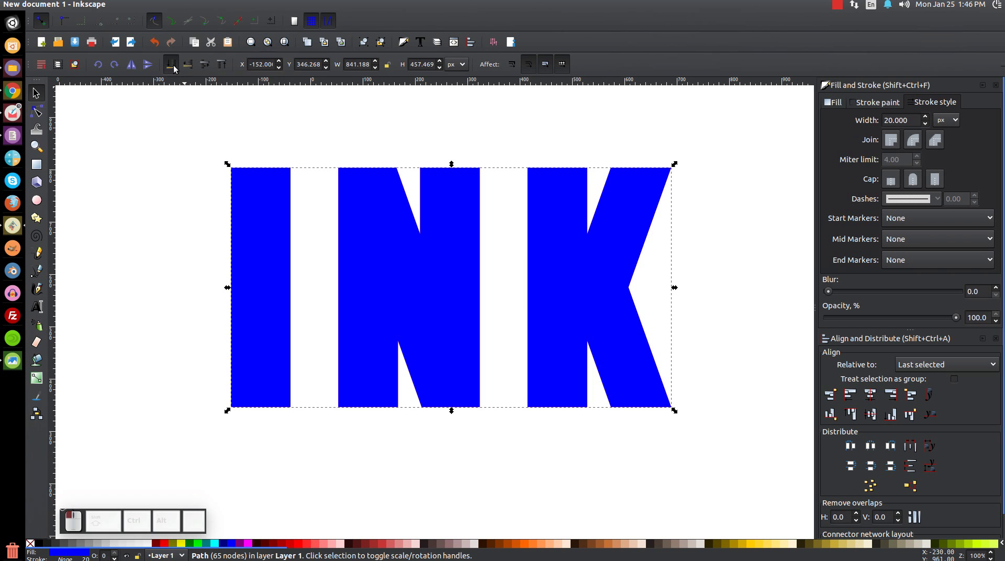
pyautogui.click(173, 65)
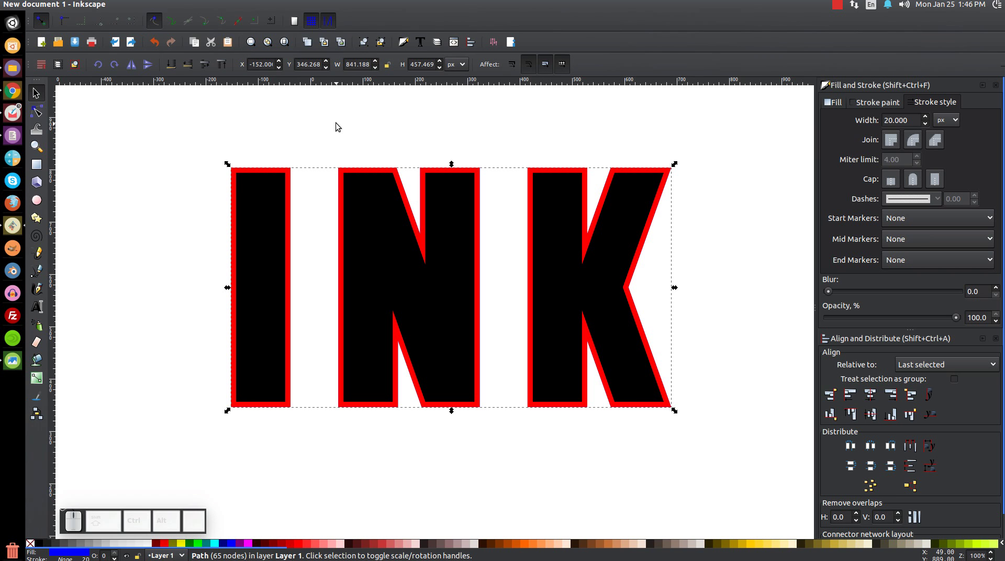
# - Shift the blue path 16 px left and 16 px down to form an offset shadow
pyautogui.press('Left')
pyautogui.press('Left')
pyautogui.press('Left')
pyautogui.press('Left')
pyautogui.press('Left')
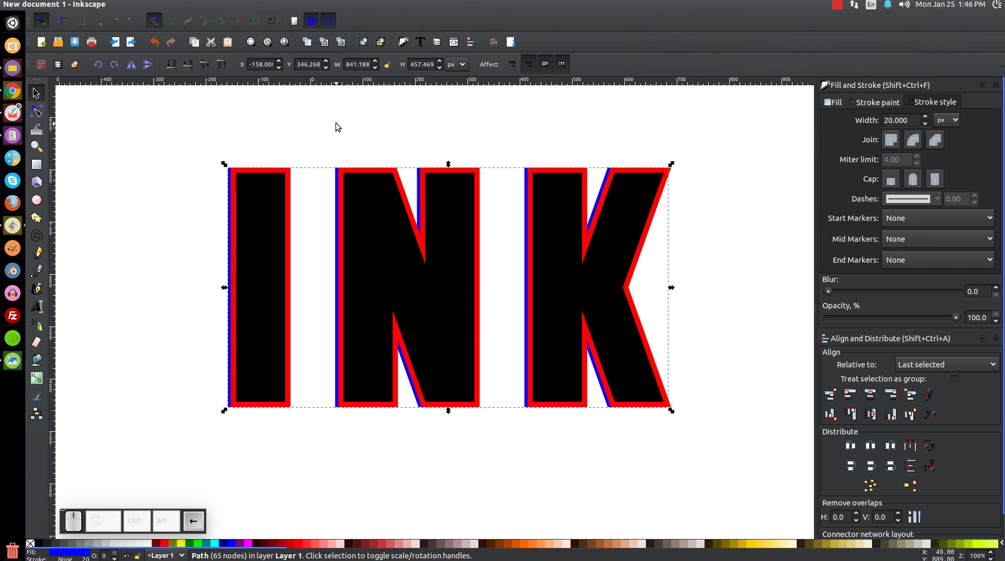
pyautogui.press('Left')
pyautogui.press('Left')
pyautogui.press('Left')
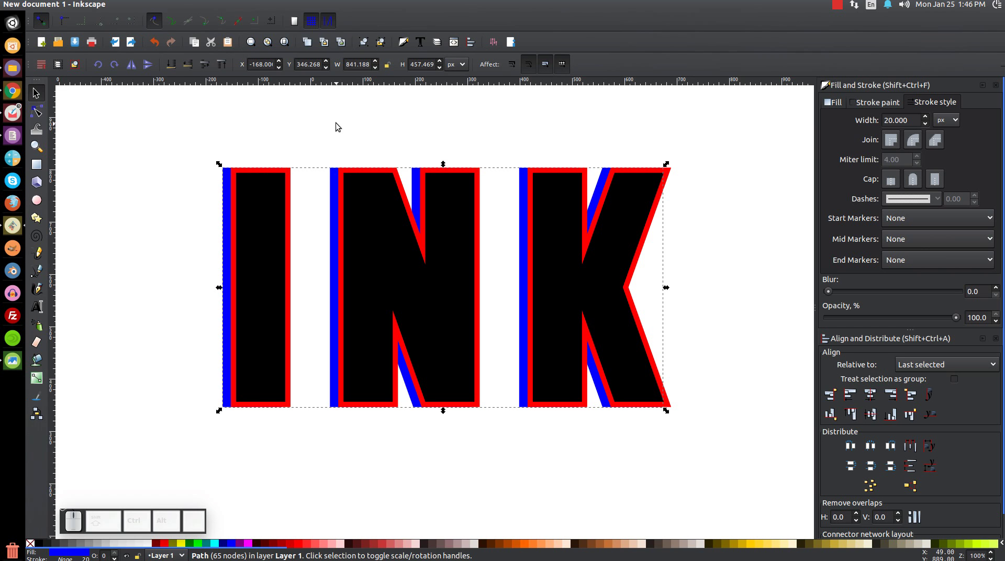
pyautogui.press('Down')
pyautogui.press('Down')
pyautogui.press('Down')
pyautogui.press('Down')
pyautogui.press('Down')
pyautogui.press('Down')
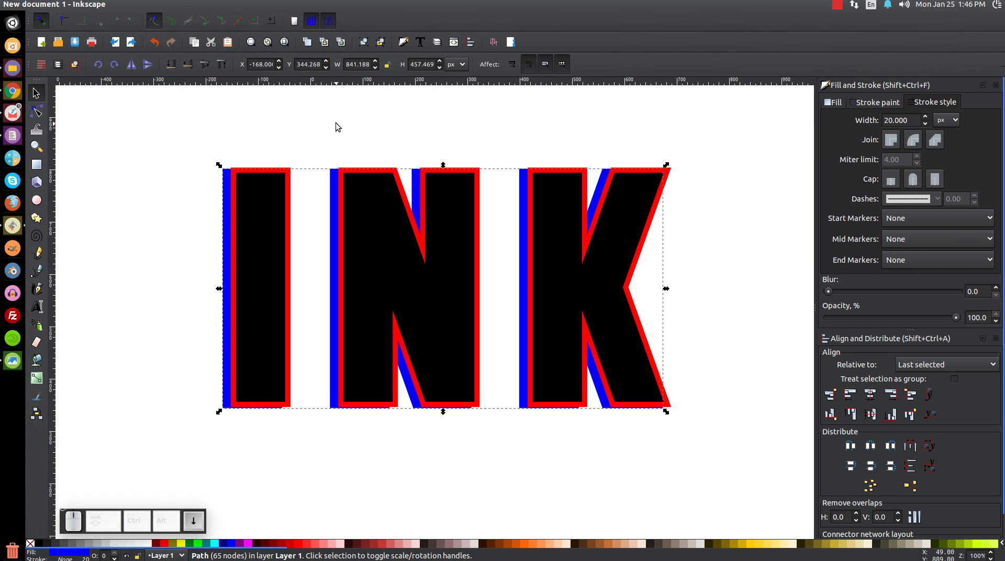
pyautogui.press('Down')
pyautogui.press('Down')
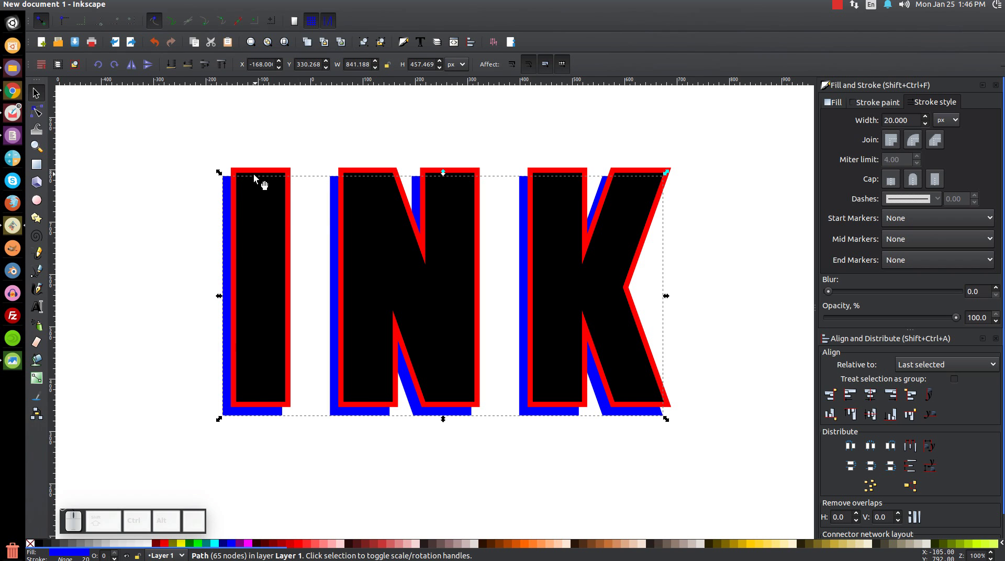
pyautogui.click(169, 284)
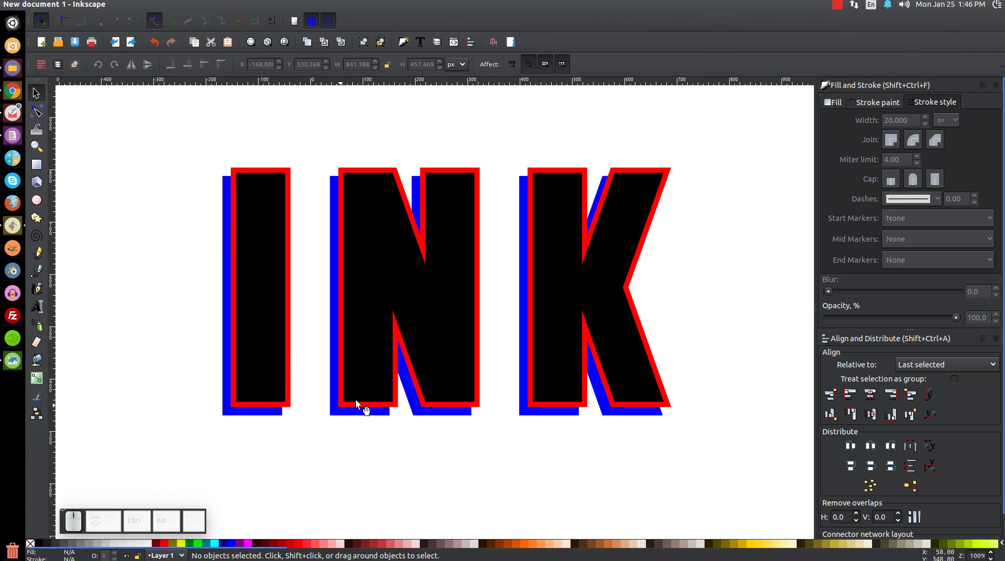
pyautogui.click(226, 272)
pyautogui.click(171, 216)
# - Enable snapping to cusp nodes and draw a closed Bezier shape bridging the upper-left corners of the blue and red I
pyautogui.click(41, 272)
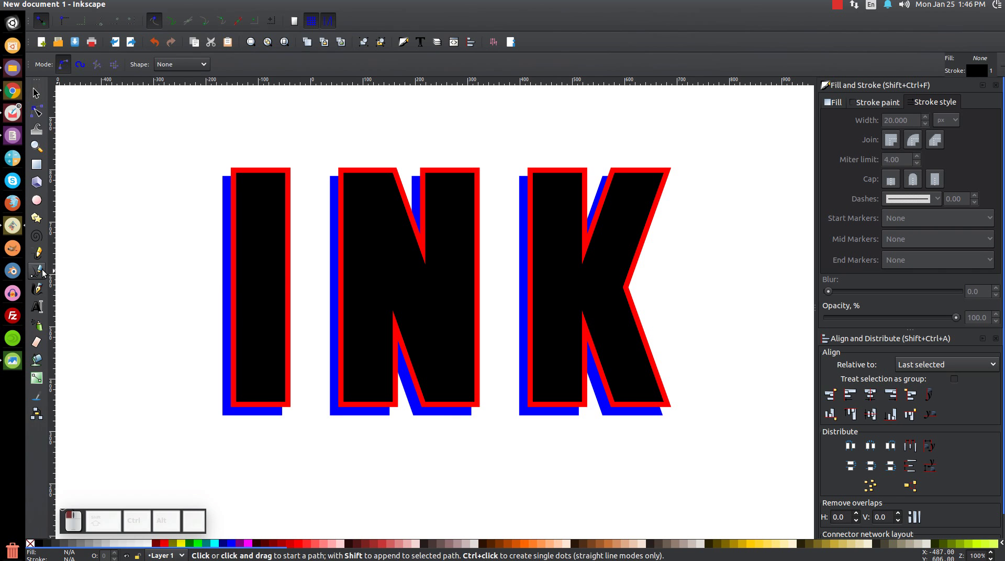
pyautogui.click(201, 29)
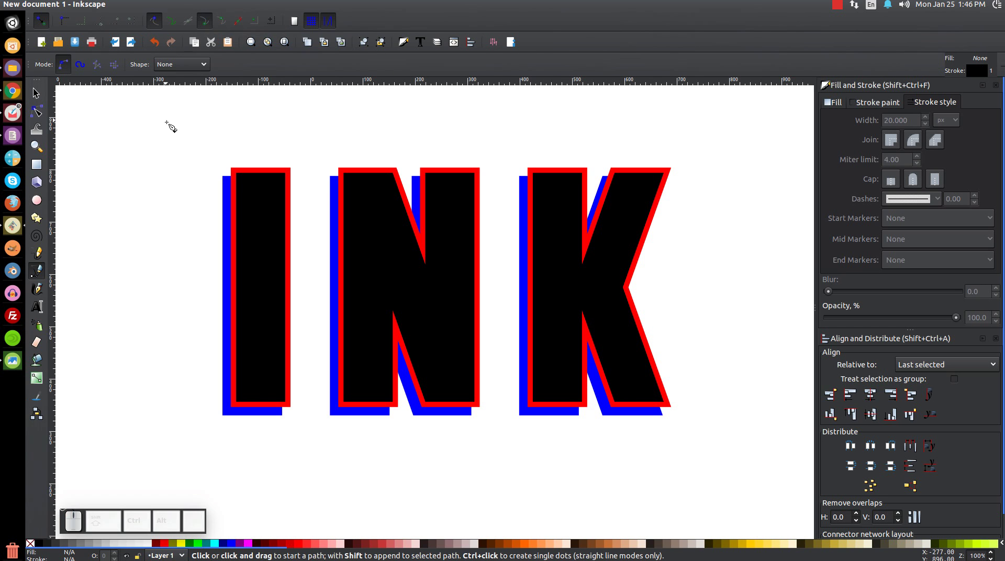
pyautogui.click(226, 179)
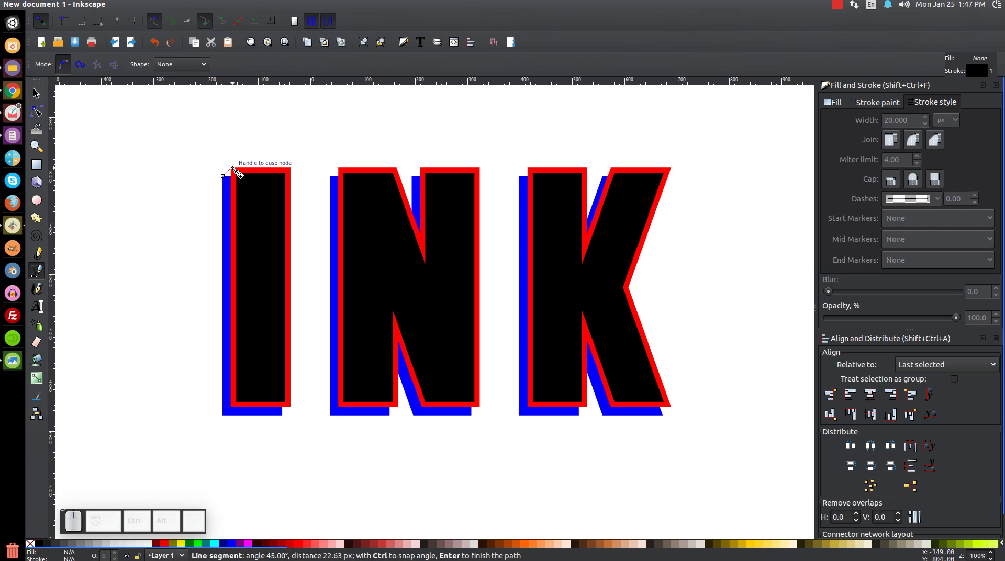
pyautogui.click(251, 207)
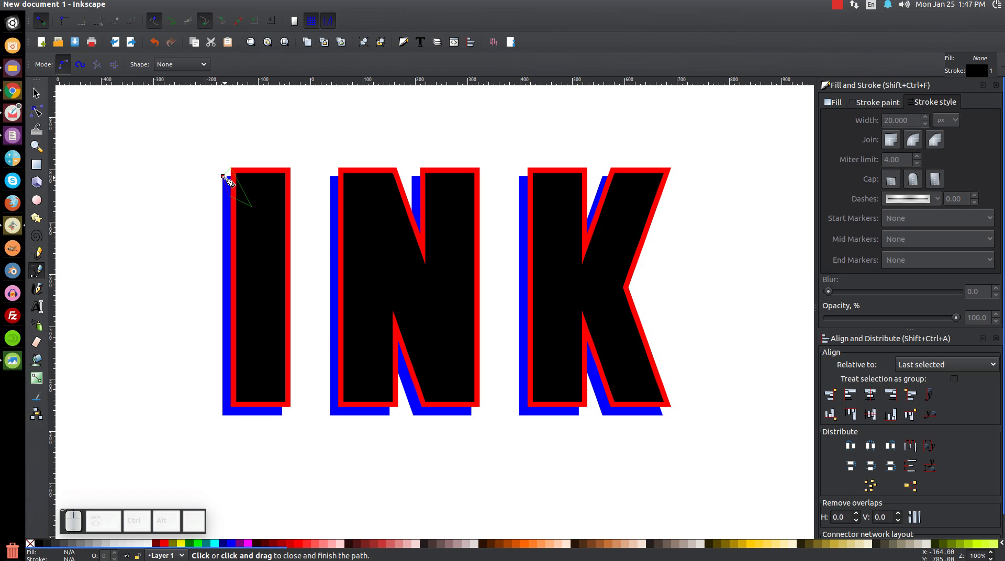
pyautogui.click(226, 179)
pyautogui.scroll(5, 226, 179)
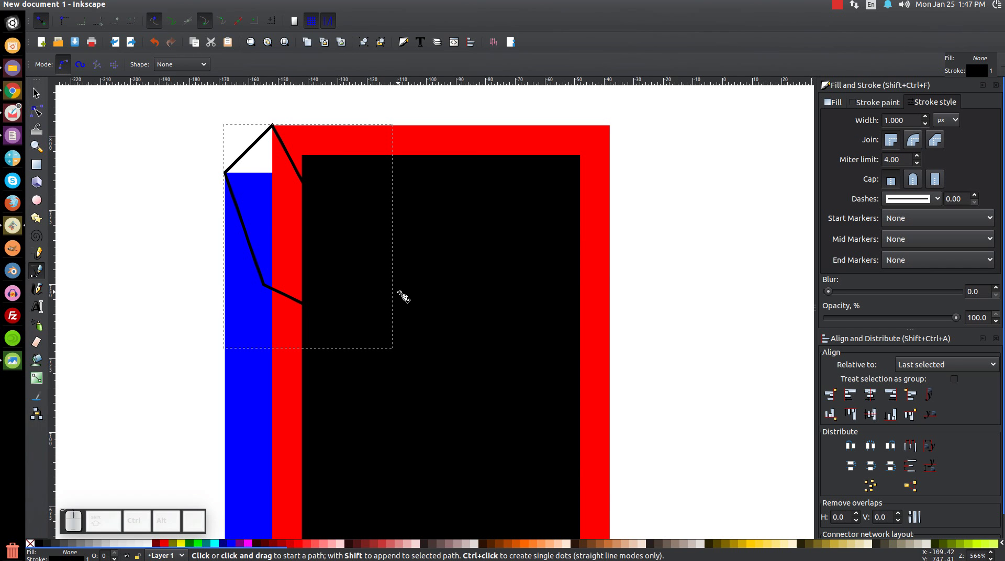
# - Draw a closed Bezier shape bridging the blue and red upper-left corners of the N's first stem
pyautogui.press('1')
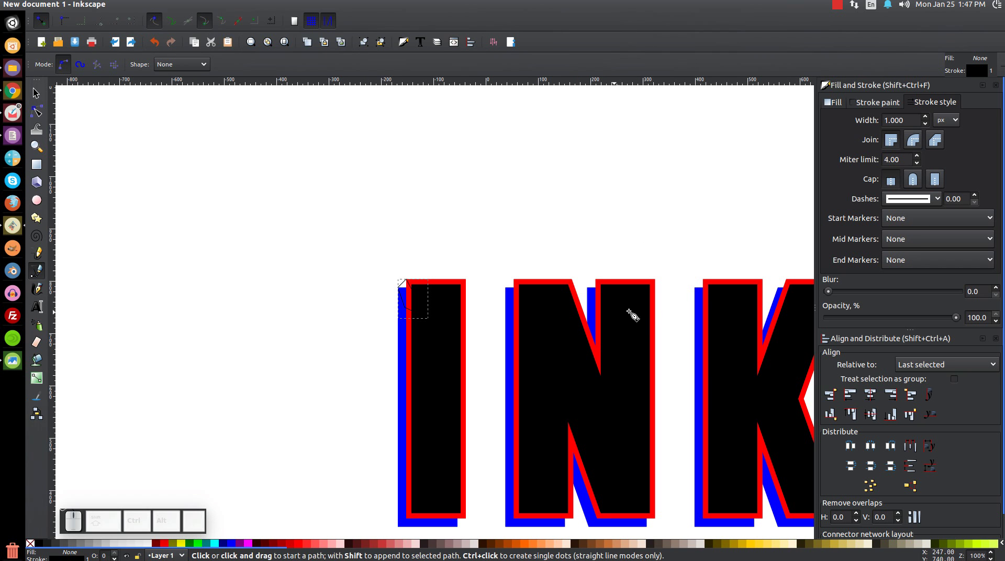
pyautogui.moveTo(649, 313)
pyautogui.mouseDown()
pyautogui.moveTo(605, 291)
pyautogui.moveTo(489, 286)
pyautogui.moveTo(467, 263)
pyautogui.mouseUp()
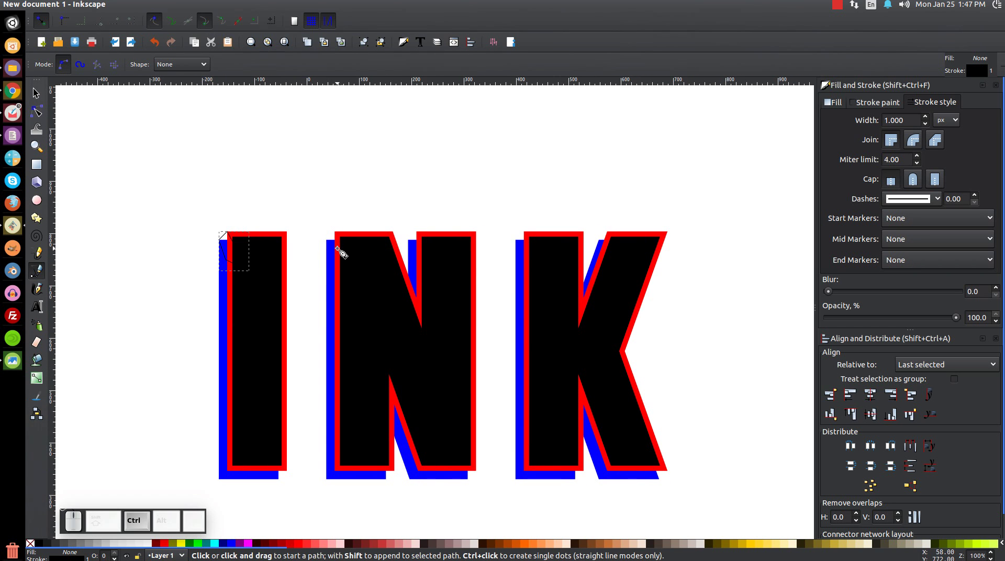
pyautogui.keyDown('ctrl'); pyautogui.scroll(3, 338, 253); pyautogui.keyUp('ctrl')
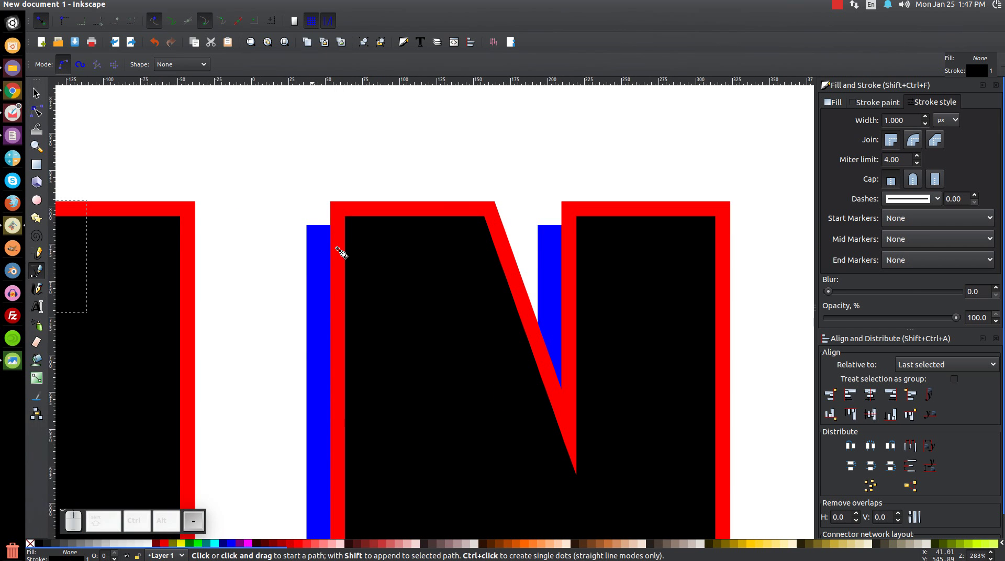
pyautogui.press('=')
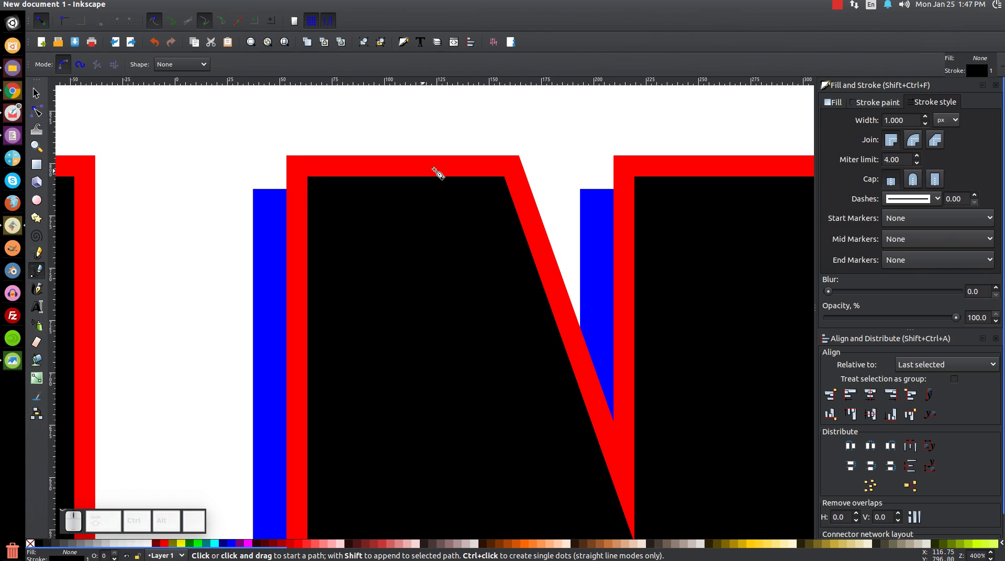
pyautogui.click(253, 187)
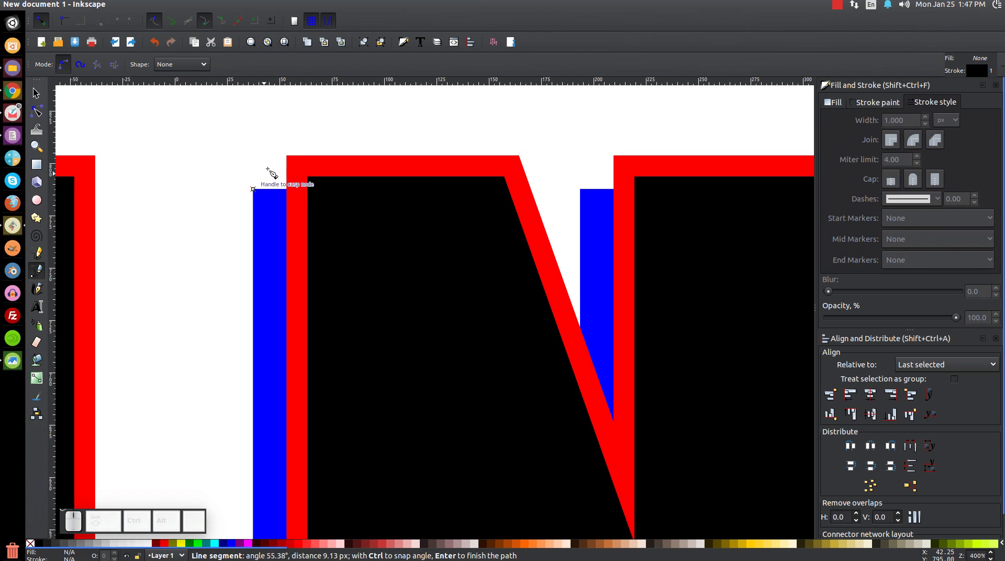
pyautogui.click(286, 155)
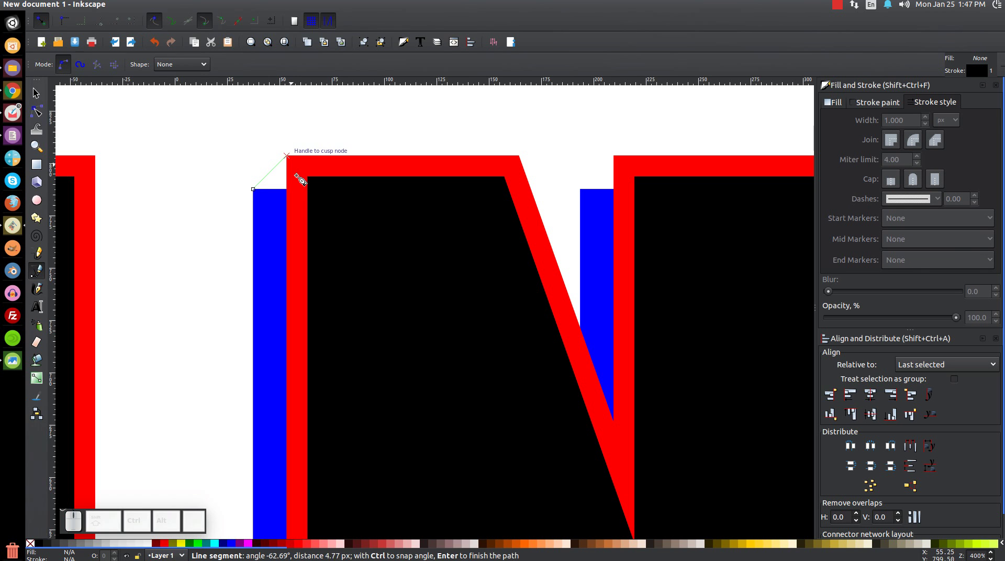
pyautogui.click(276, 217)
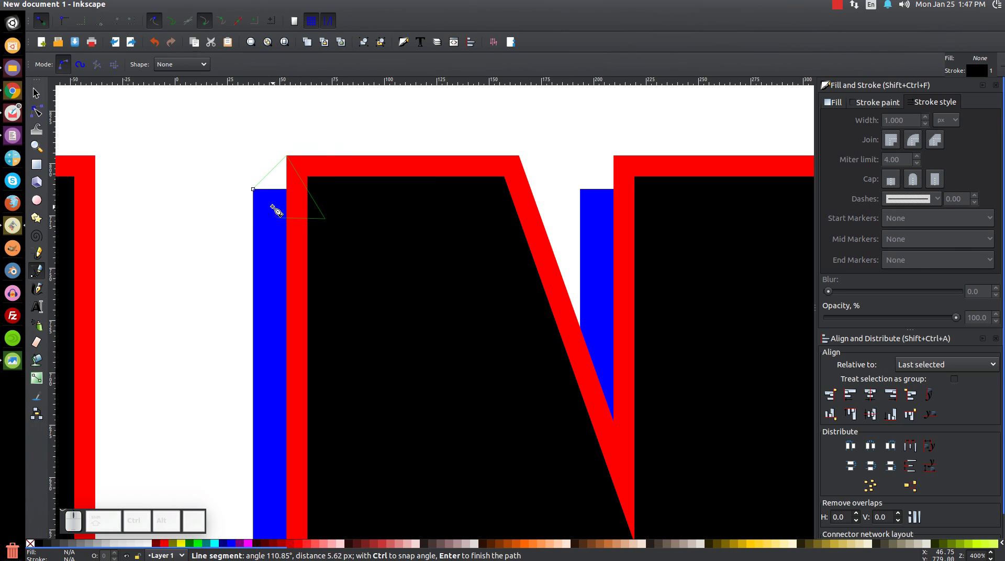
pyautogui.click(253, 189)
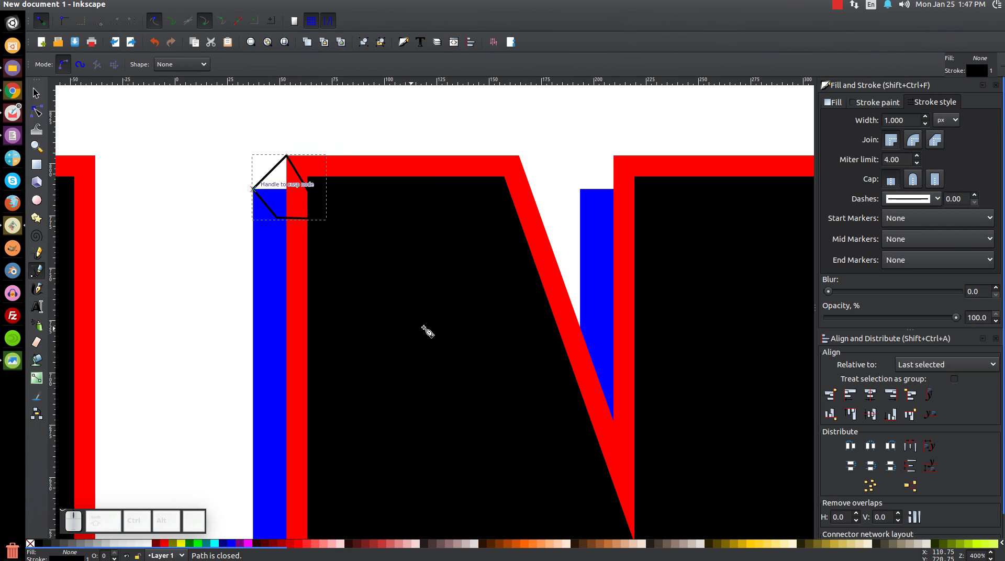
# - Draw a closed Bezier shape bridging the blue and red upper-left corners of the N's second stem
pyautogui.moveTo(714, 180); pyautogui.dragTo(408, 190)
pyautogui.hscroll(-4, 407, 190)
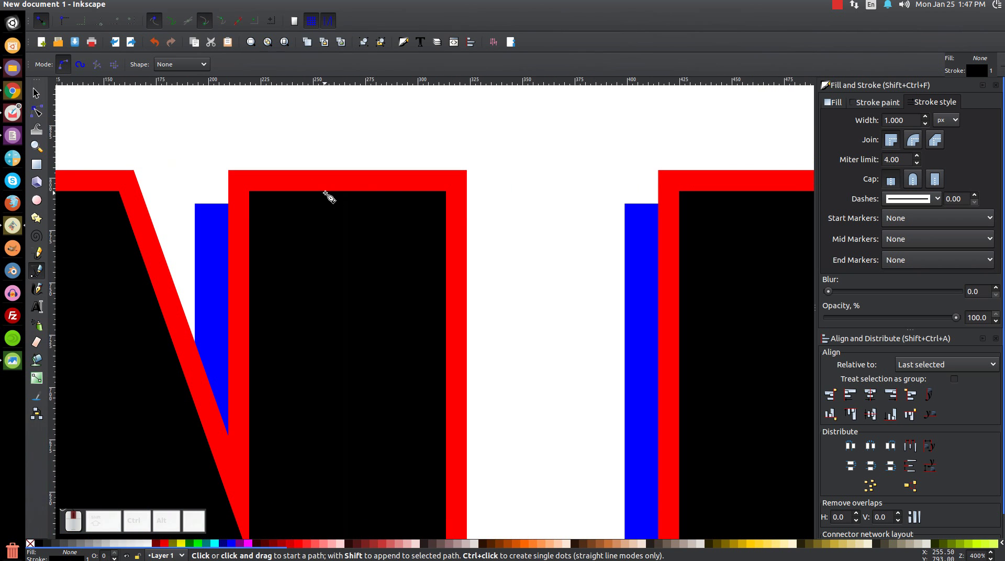
pyautogui.click(195, 203)
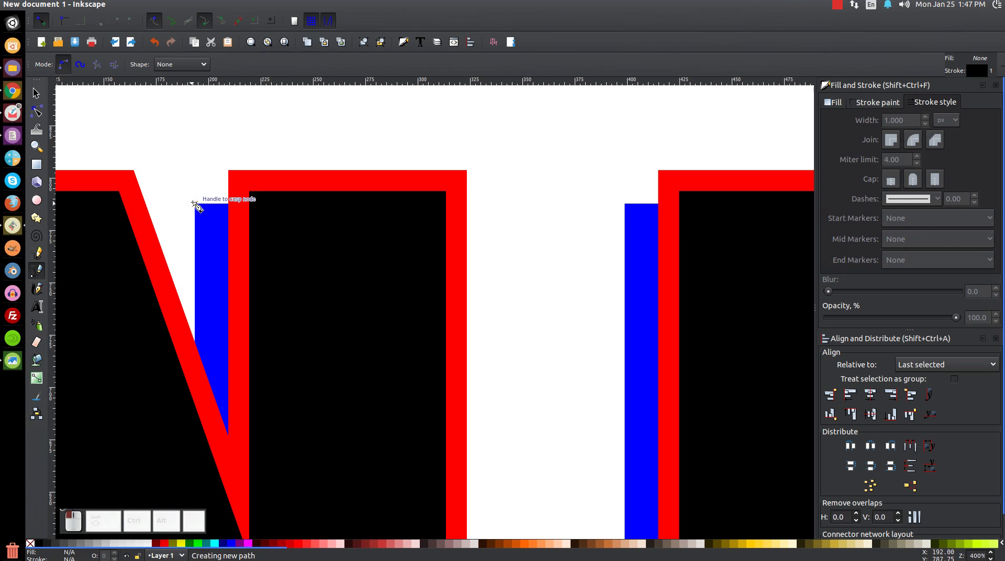
pyautogui.click(229, 171)
pyautogui.click(289, 241)
pyautogui.click(227, 237)
pyautogui.click(195, 203)
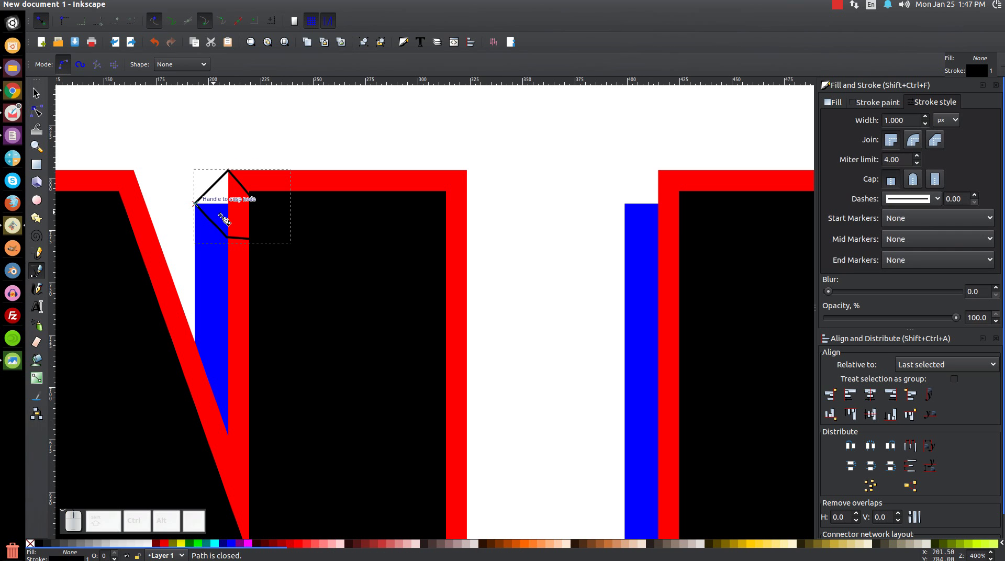
# - Draw a closed Bezier shape bridging the blue and red upper-left corners of the K's stem
pyautogui.click(624, 204)
pyautogui.click(658, 171)
pyautogui.click(683, 214)
pyautogui.click(633, 240)
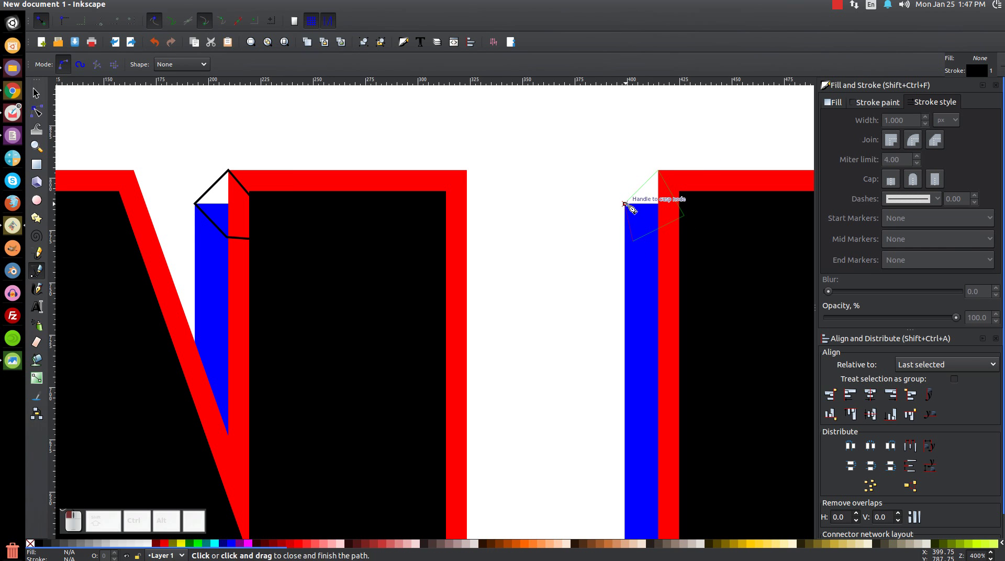
pyautogui.click(624, 203)
# - Draw a closed Bezier shape bridging the blue and red upper-left corners of the K's diagonal upper arm
pyautogui.moveTo(740, 207); pyautogui.dragTo(475, 226)
pyautogui.moveTo(740, 206); pyautogui.dragTo(508, 202)
pyautogui.click(464, 212)
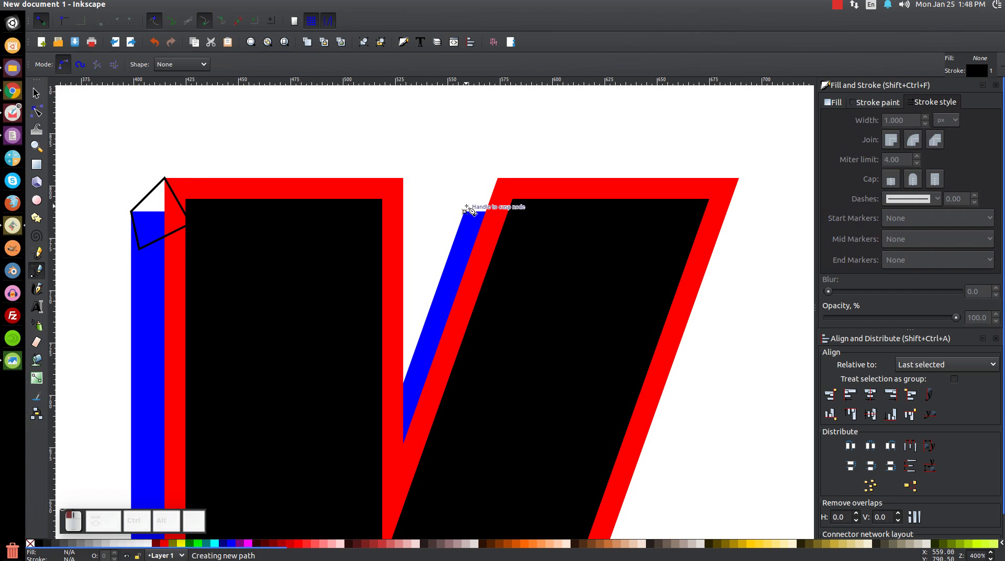
pyautogui.click(499, 178)
pyautogui.click(525, 250)
pyautogui.click(480, 245)
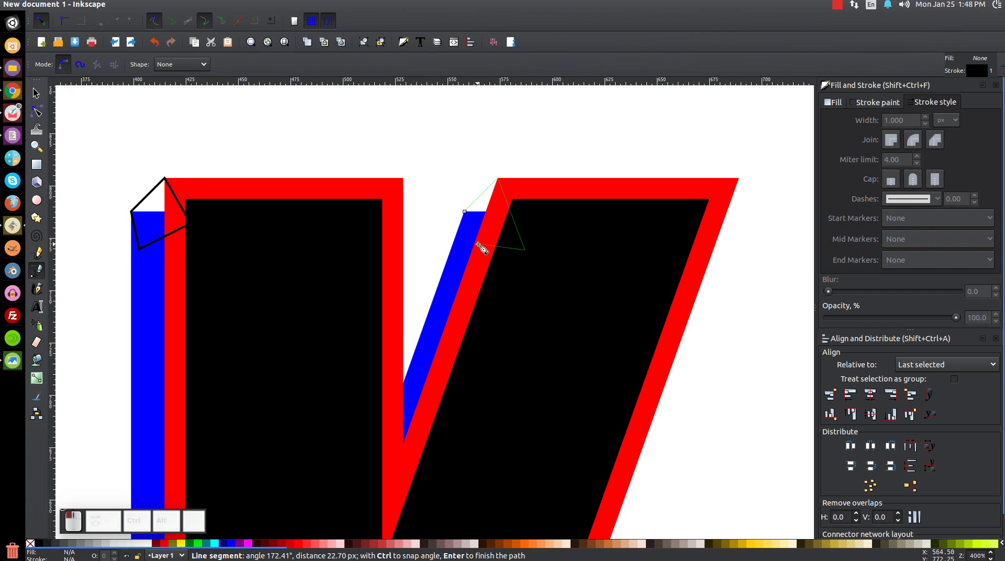
pyautogui.click(464, 212)
# - Draw a closed Bezier shape bridging the blue and red lower-right corners of the K's diagonal leg
pyautogui.moveTo(545, 460); pyautogui.dragTo(545, 233)
pyautogui.moveTo(552, 433); pyautogui.dragTo(553, 192)
pyautogui.moveTo(561, 437); pyautogui.dragTo(583, 213)
pyautogui.click(716, 463)
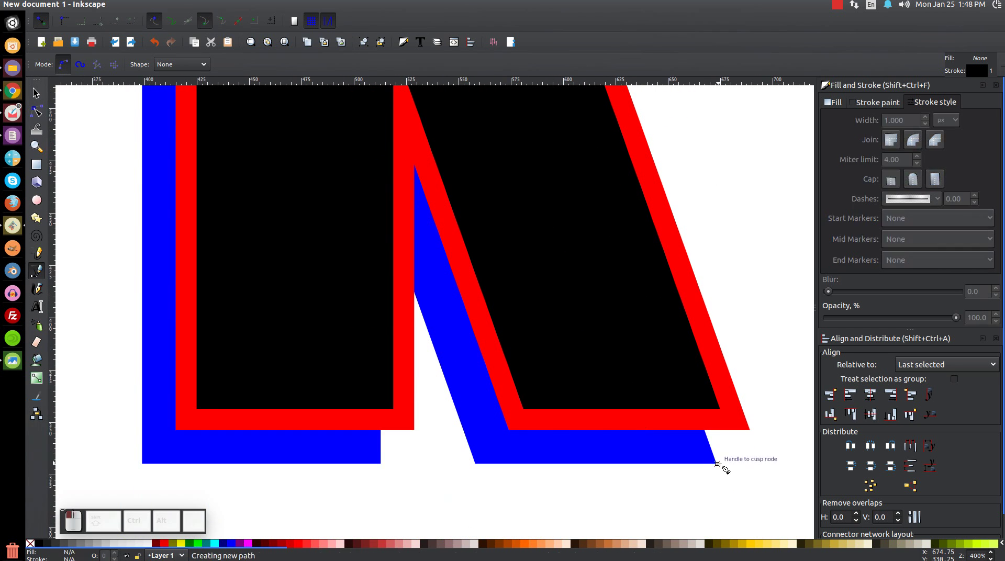
pyautogui.click(751, 429)
pyautogui.click(658, 408)
pyautogui.click(664, 442)
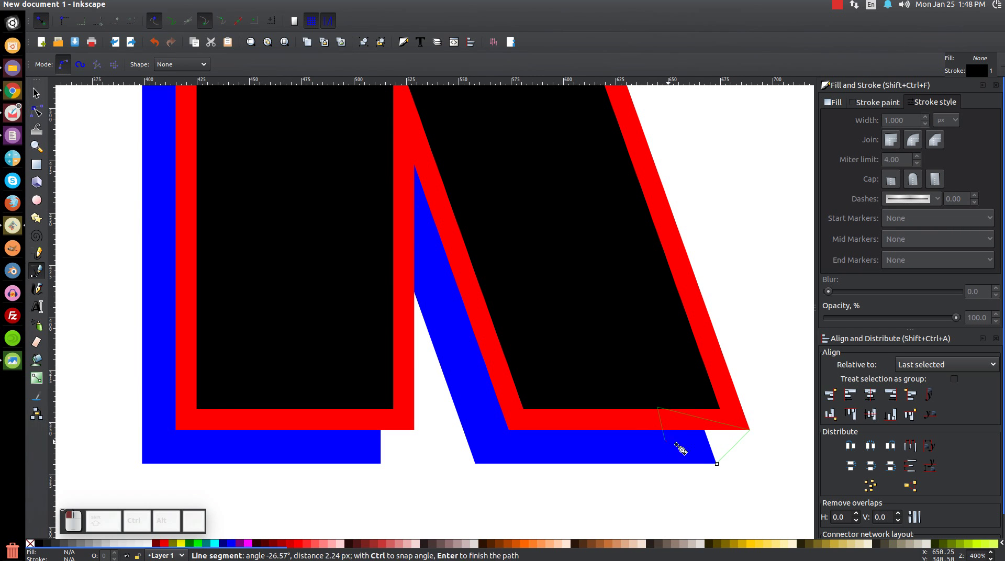
pyautogui.click(716, 464)
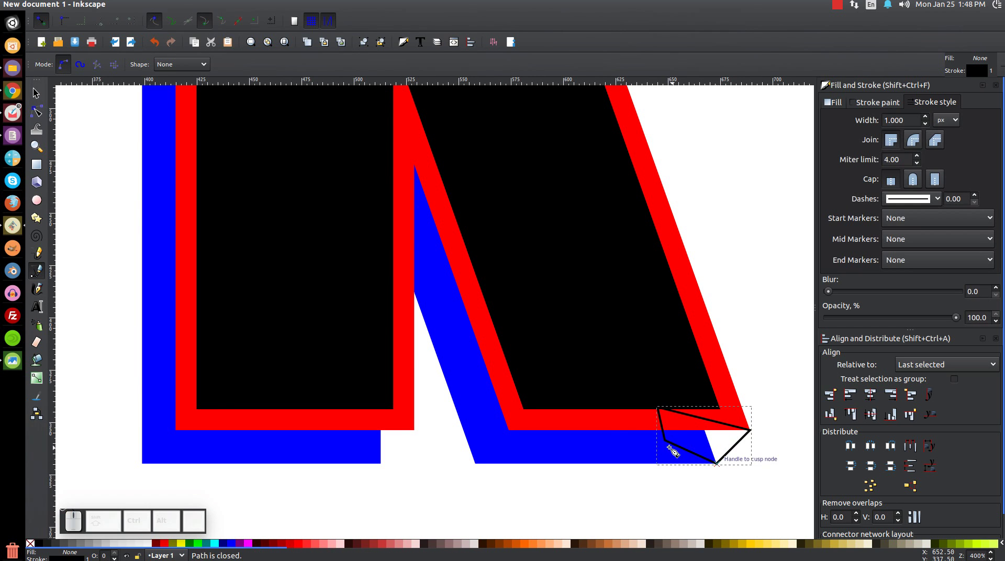
# - Draw a closed Bezier shape bridging the blue and red lower-right corners of the K's stem
pyautogui.click(380, 464)
pyautogui.click(414, 430)
pyautogui.click(363, 404)
pyautogui.click(353, 436)
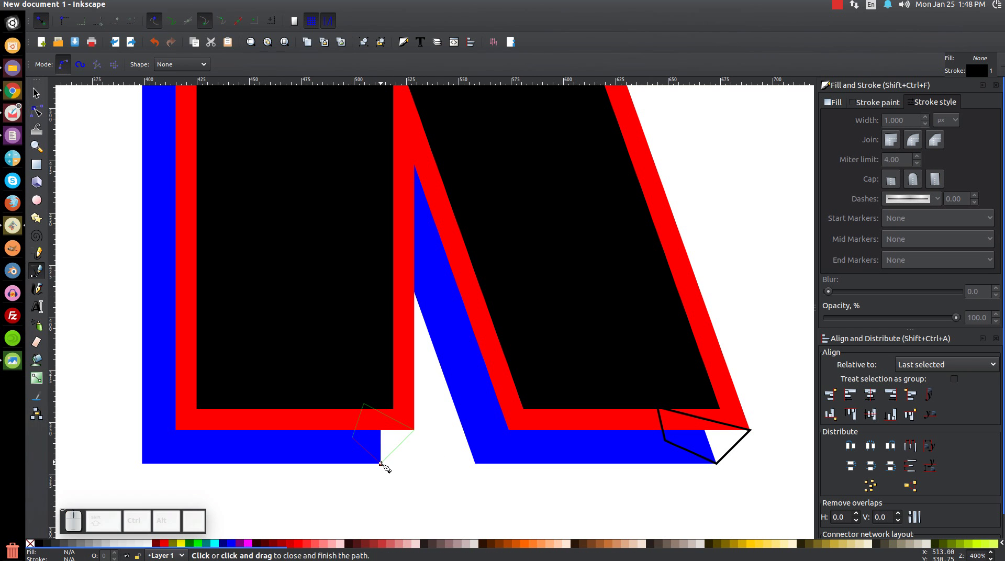
pyautogui.click(381, 463)
# - Draw a closed Bezier shape bridging the blue and red lower-right corners of the N's second stem
pyautogui.moveTo(166, 344); pyautogui.dragTo(465, 346)
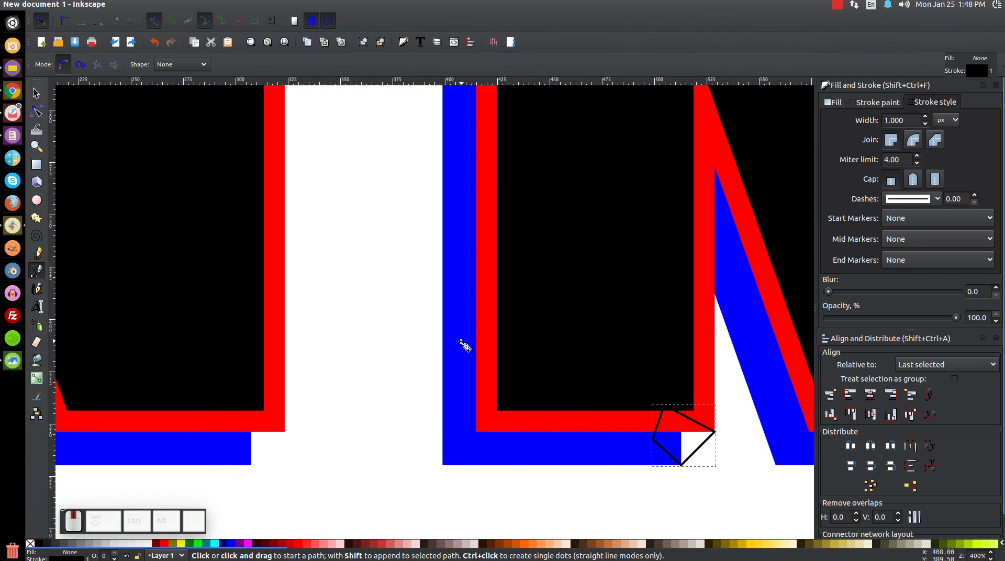
pyautogui.moveTo(206, 375); pyautogui.dragTo(444, 359)
pyautogui.moveTo(348, 377); pyautogui.dragTo(465, 346)
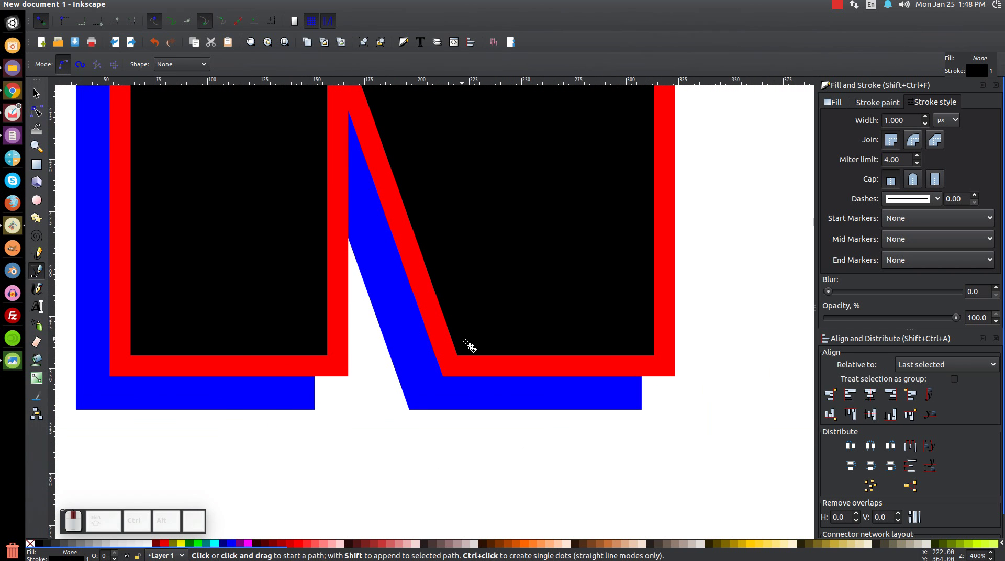
pyautogui.click(642, 411)
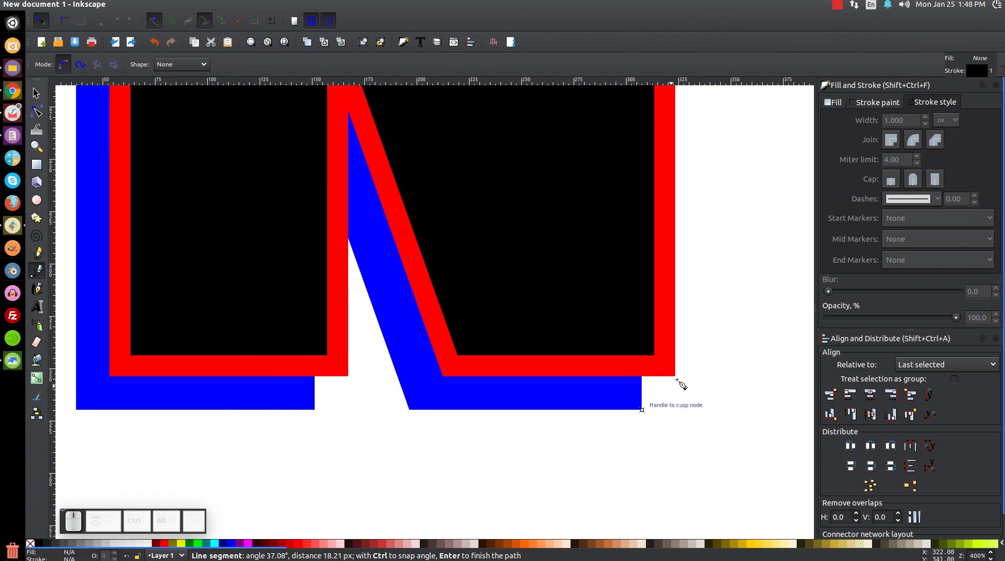
pyautogui.moveTo(676, 375); pyautogui.dragTo(616, 352)
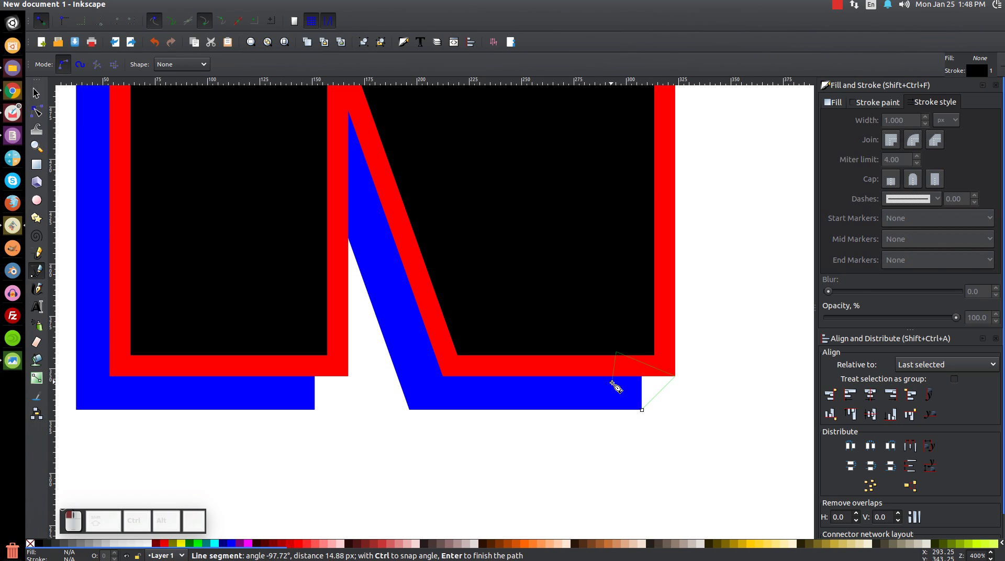
pyautogui.click(642, 412)
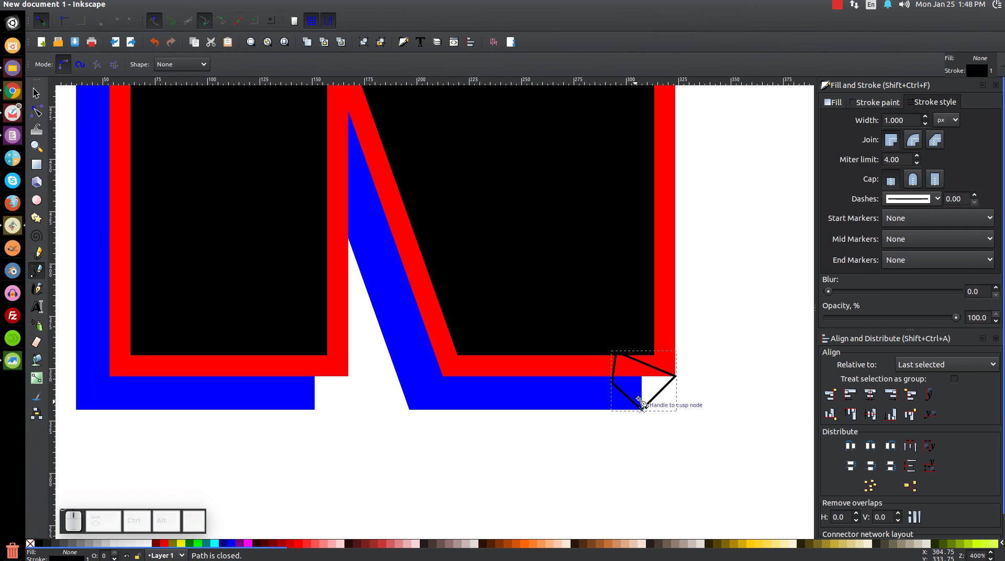
# - Draw a closed Bezier shape bridging the blue and red lower-right corners of the N's first stem
pyautogui.click(315, 410)
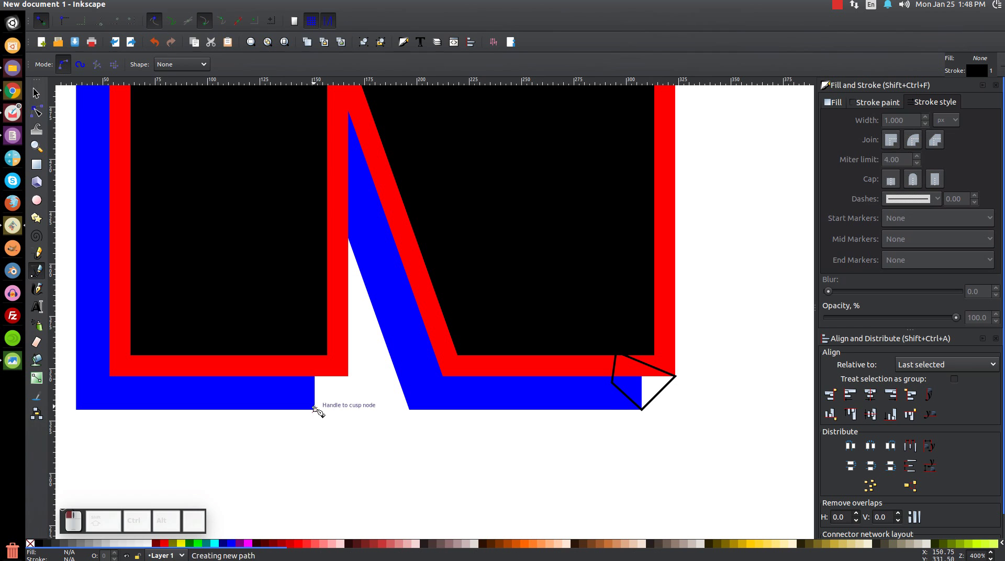
pyautogui.click(305, 354)
pyautogui.click(285, 385)
pyautogui.click(315, 411)
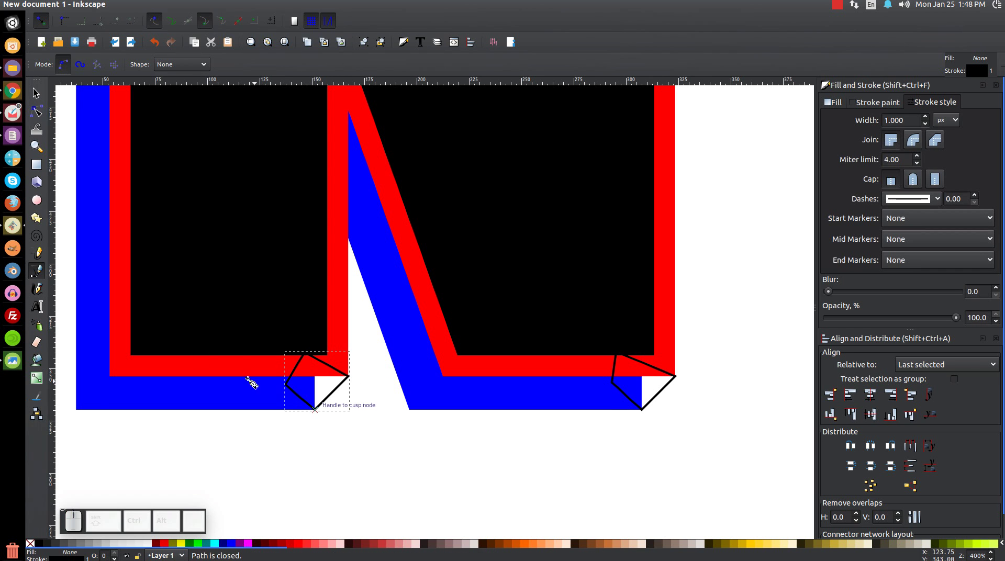
# - Draw a closed Bezier shape bridging the blue and red lower-right corners of the I, and turn off snapping to cusp nodes
pyautogui.hscroll(-10, 367, 366)
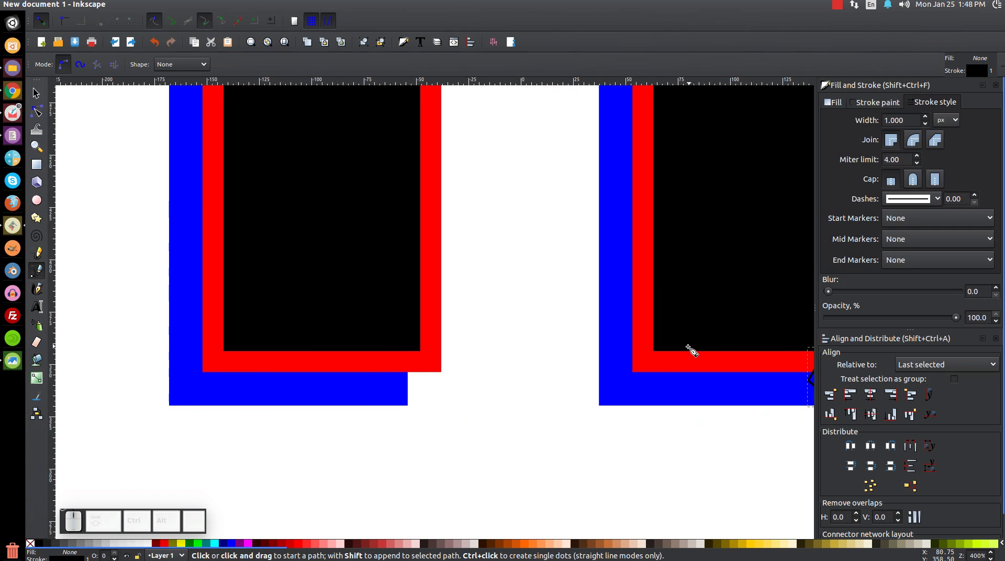
pyautogui.click(408, 406)
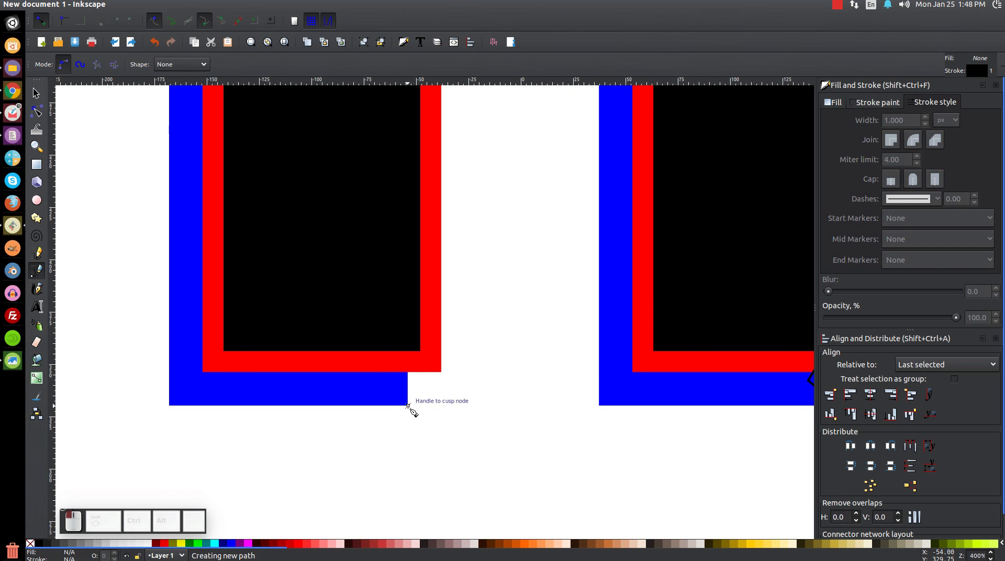
pyautogui.click(441, 373)
pyautogui.click(371, 336)
pyautogui.click(362, 385)
pyautogui.click(408, 406)
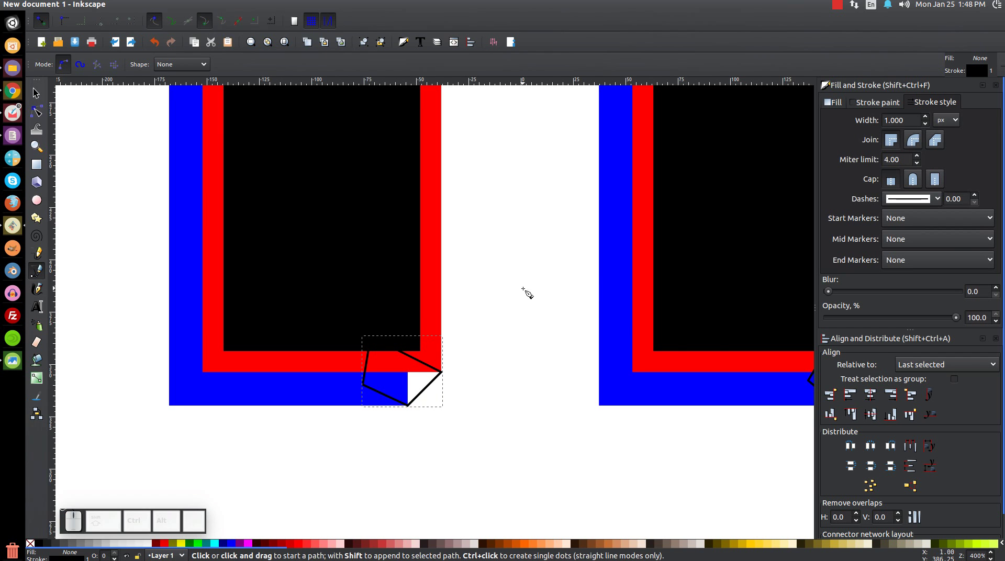
pyautogui.press('1')
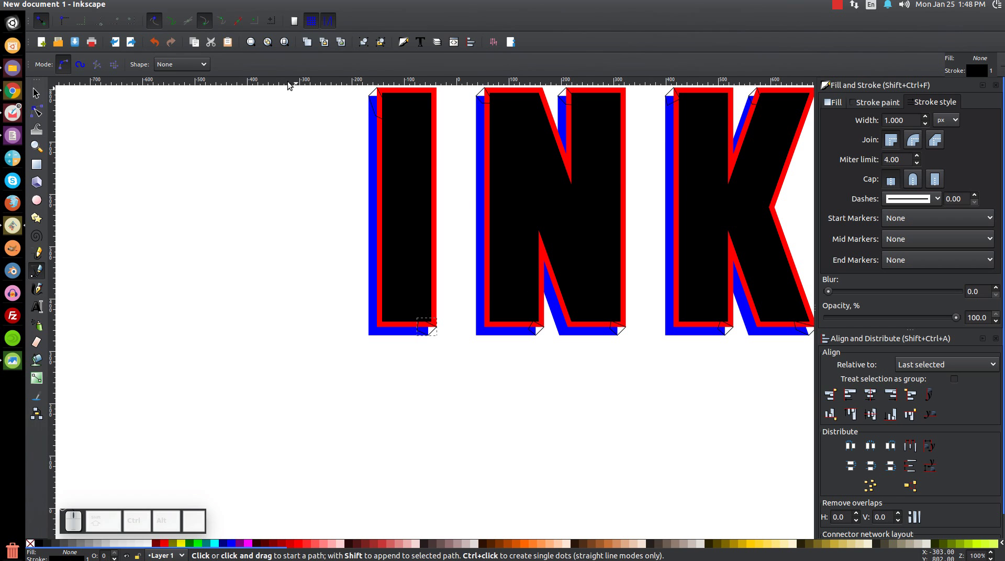
pyautogui.click(202, 27)
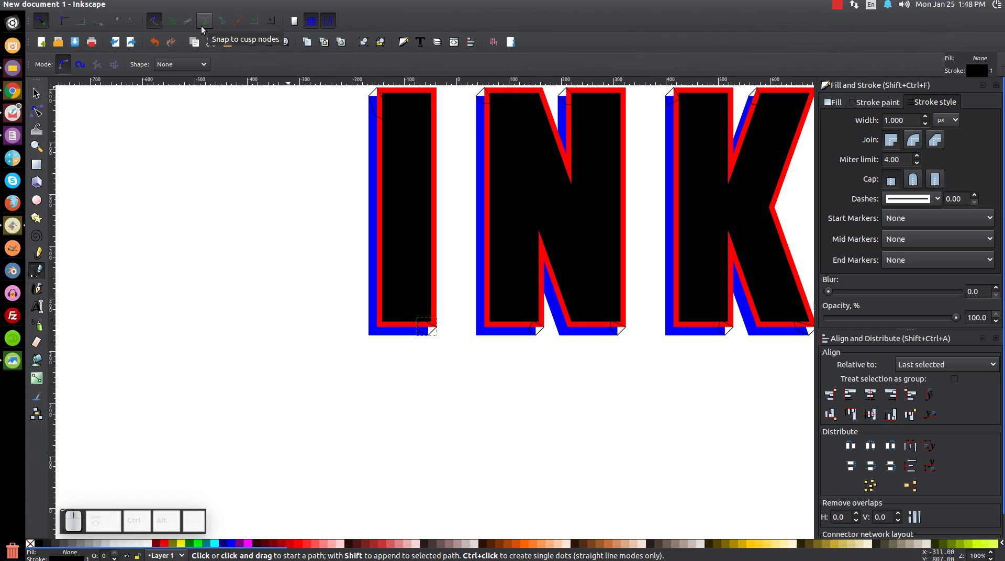
# - Select all ten corner-bridging shapes across the I, N and K and merge them into one path with Union
pyautogui.click(36, 93)
pyautogui.moveTo(400, 235); pyautogui.dragTo(324, 309)
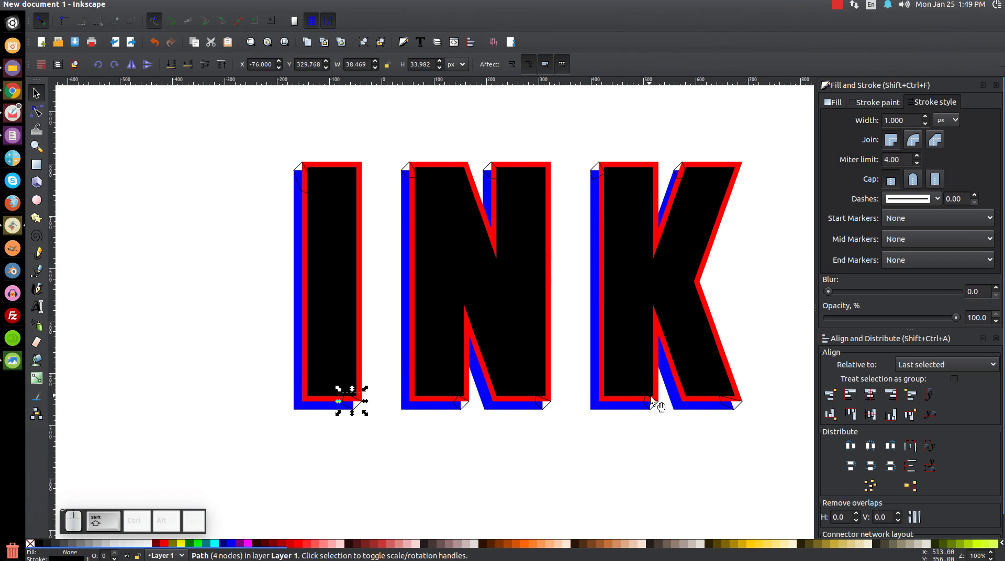
pyautogui.keyDown('shift'); pyautogui.click(466, 406); pyautogui.keyUp('shift')
pyautogui.keyDown('shift'); pyautogui.click(548, 406); pyautogui.keyUp('shift')
pyautogui.keyDown('shift'); pyautogui.click(652, 404); pyautogui.keyUp('shift')
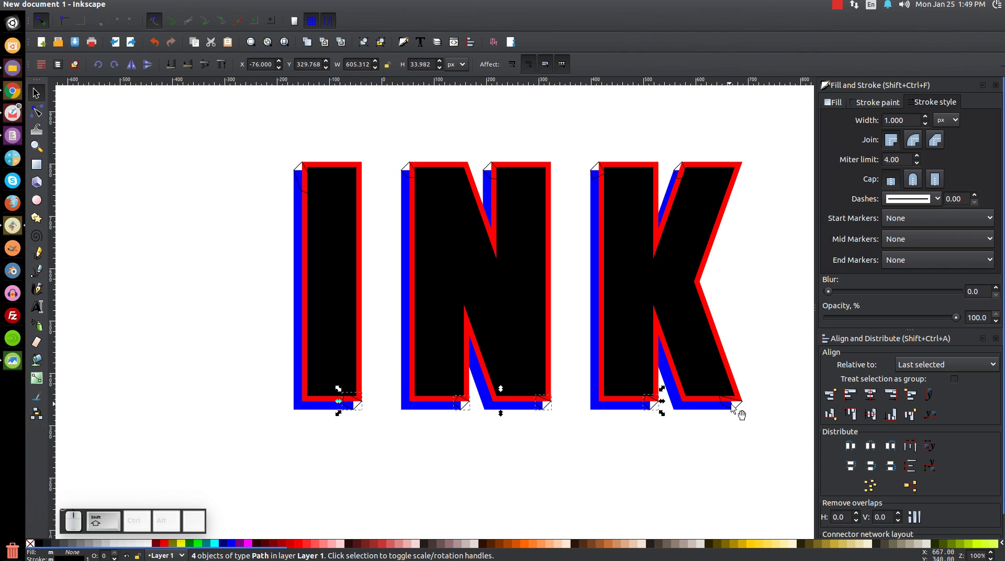
pyautogui.keyDown('shift'); pyautogui.click(731, 405); pyautogui.keyUp('shift')
pyautogui.keyDown('shift'); pyautogui.click(680, 167); pyautogui.keyUp('shift')
pyautogui.keyDown('shift'); pyautogui.click(595, 168); pyautogui.keyUp('shift')
pyautogui.keyDown('shift'); pyautogui.click(485, 166); pyautogui.keyUp('shift')
pyautogui.keyDown('shift'); pyautogui.click(409, 168); pyautogui.keyUp('shift')
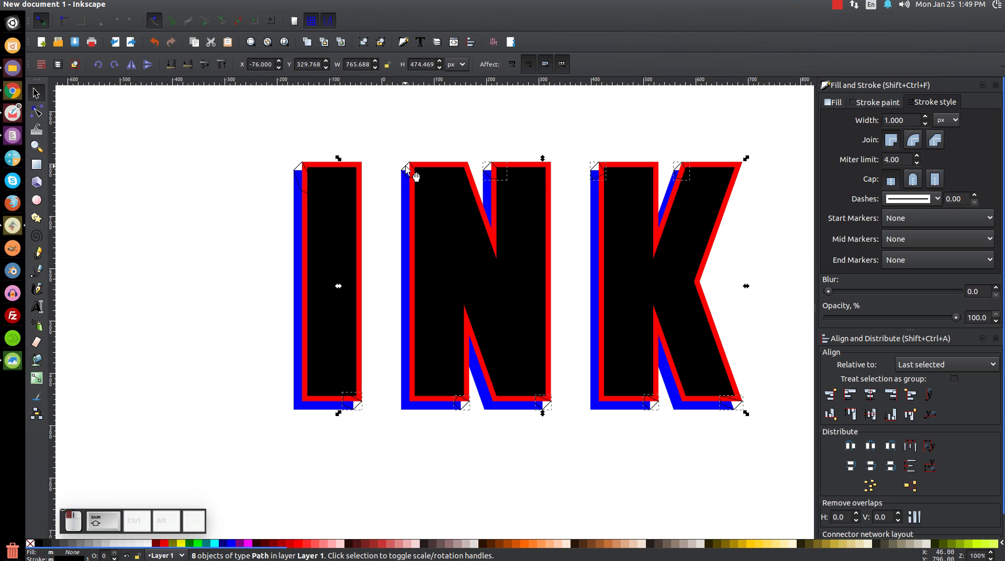
pyautogui.keyDown('shift'); pyautogui.click(299, 165); pyautogui.keyUp('shift')
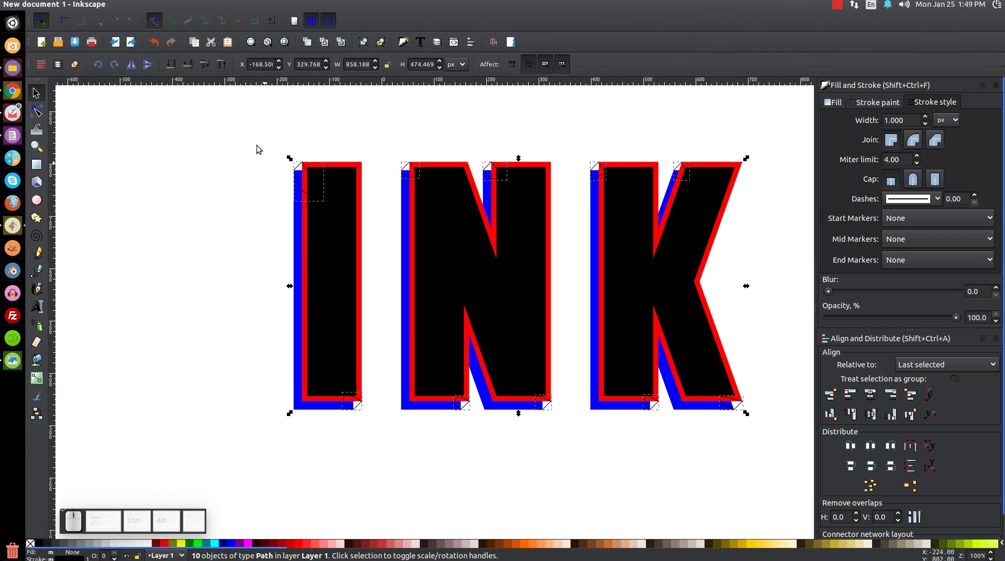
pyautogui.click(166, 4)
pyautogui.click(186, 62)
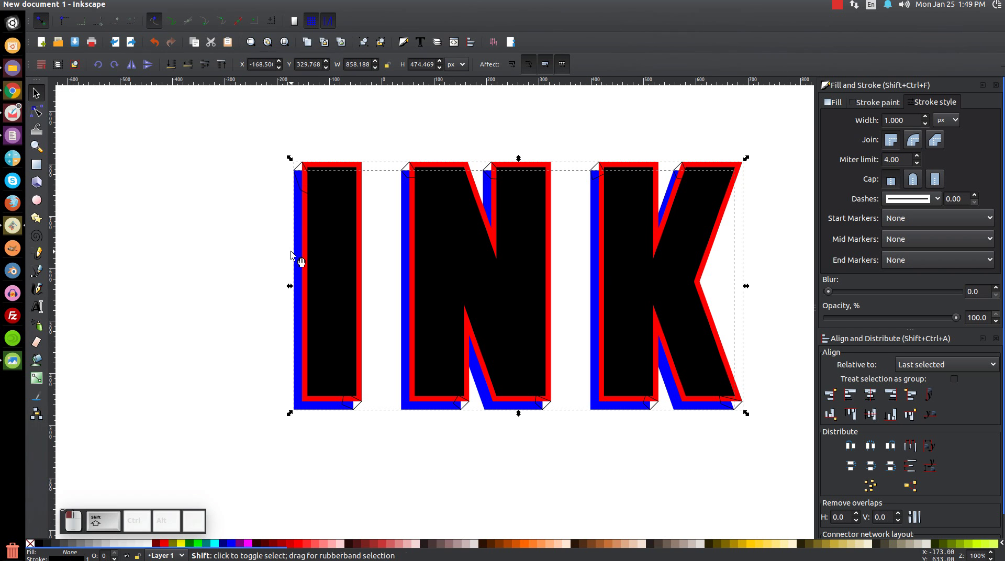
# - Unite the merged corner shapes with the blue shadow path using Union, and clear the selection
pyautogui.keyDown('shift'); pyautogui.click(292, 255); pyautogui.keyUp('shift')
pyautogui.click(168, 6)
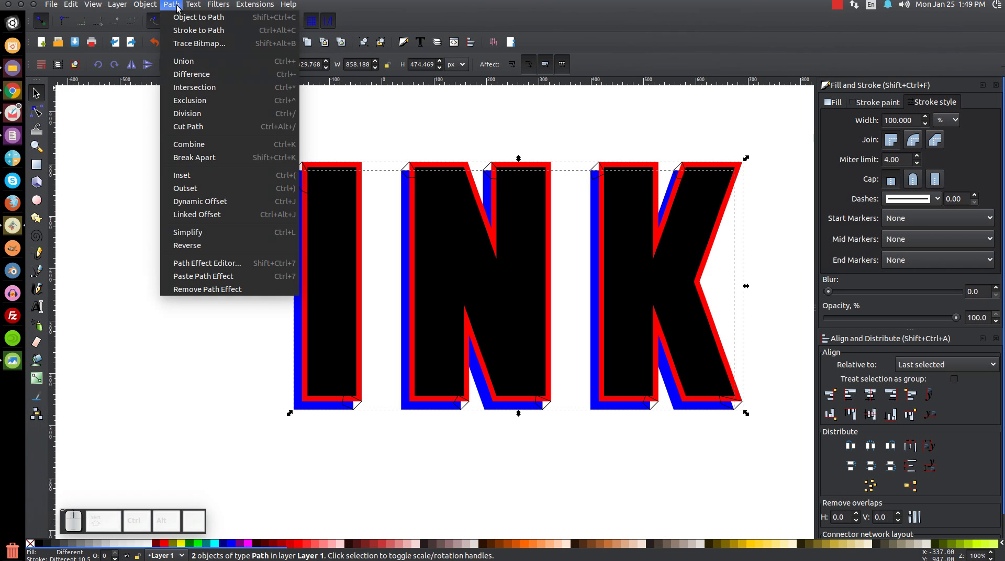
pyautogui.click(175, 61)
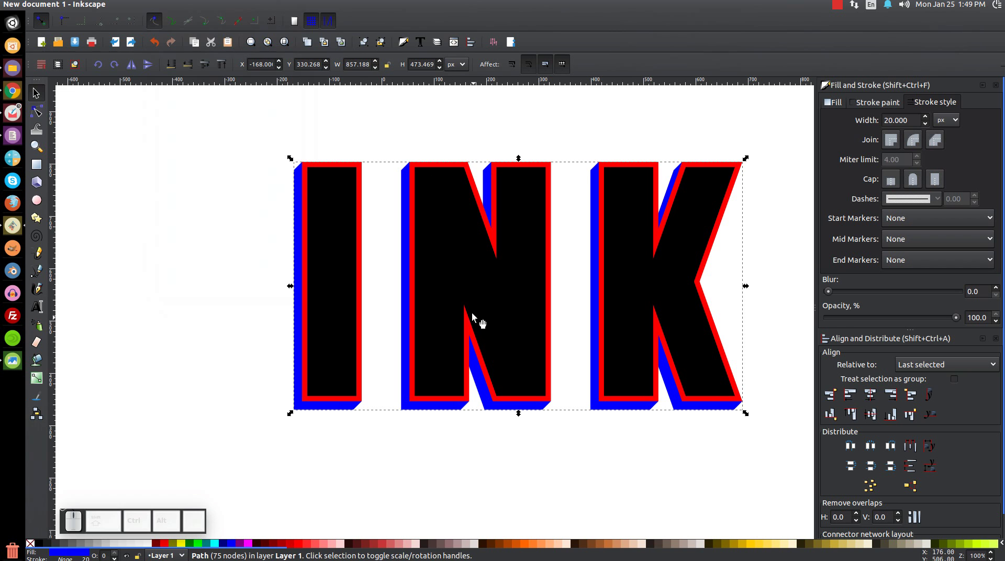
pyautogui.click(662, 429)
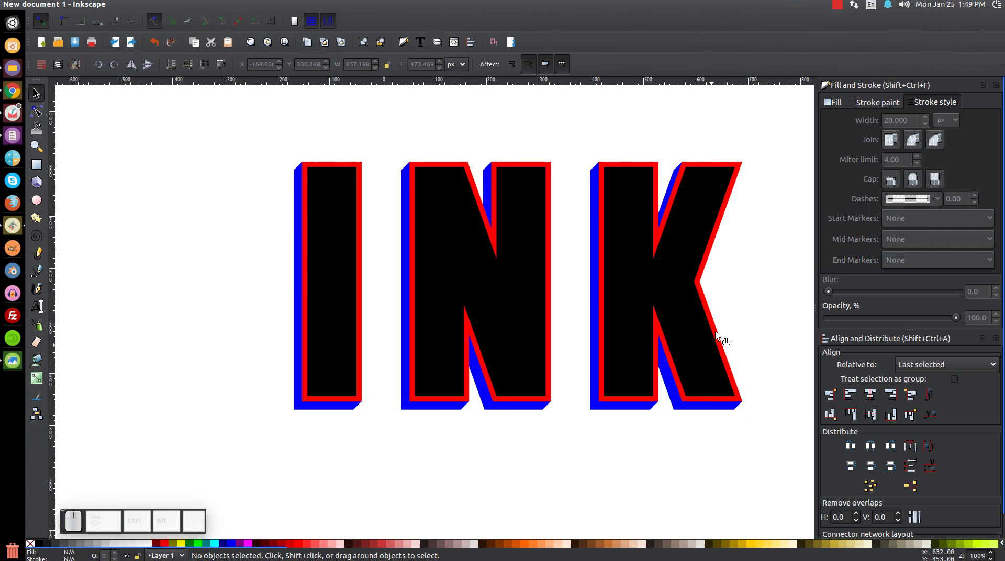
# - Duplicate the red outline path and the blue shadow path together, and merge the duplicates into one silhouette with Union
pyautogui.click(297, 233)
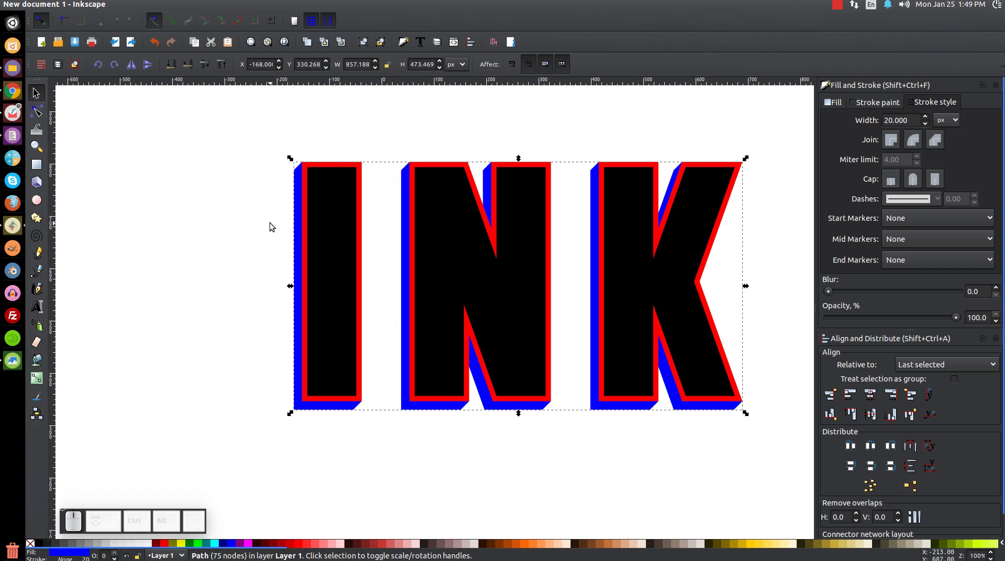
pyautogui.click(265, 141)
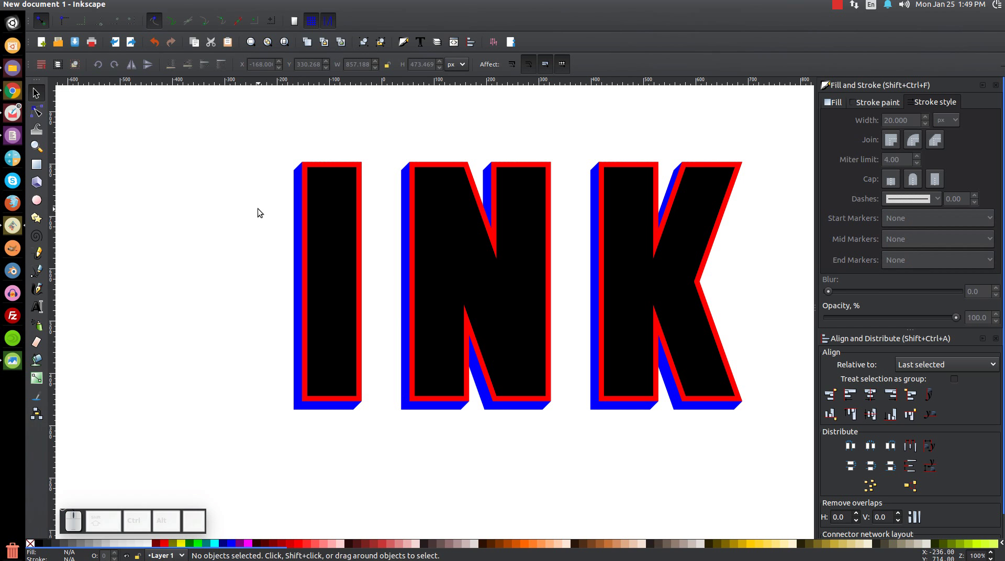
pyautogui.click(347, 161)
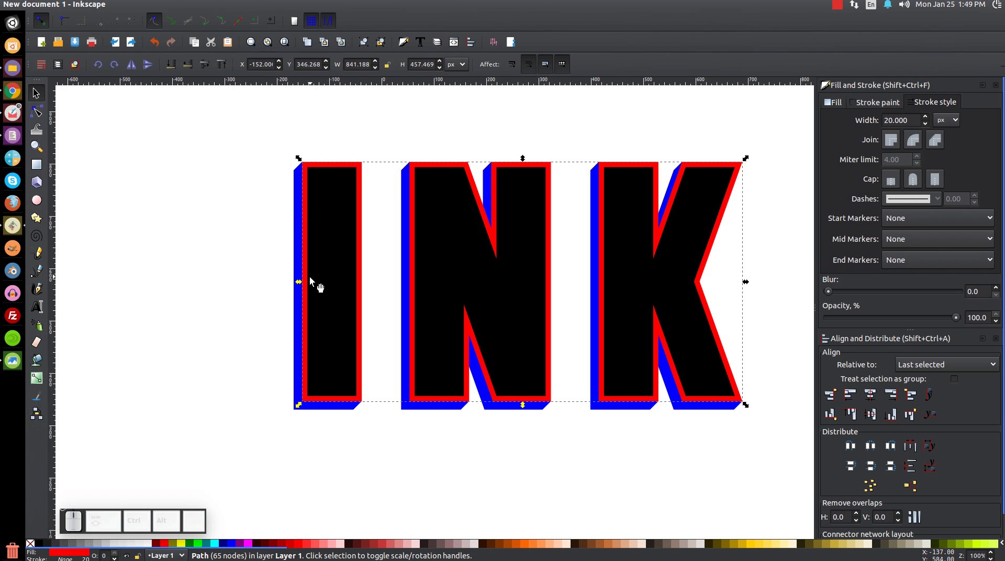
pyautogui.press('shift')
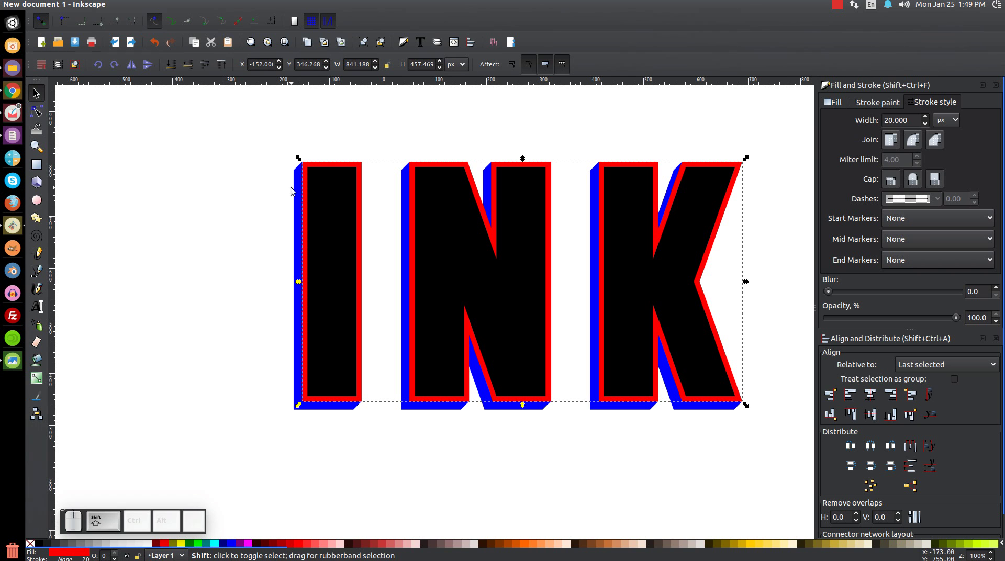
pyautogui.keyDown('shift'); pyautogui.click(294, 192); pyautogui.keyUp('shift')
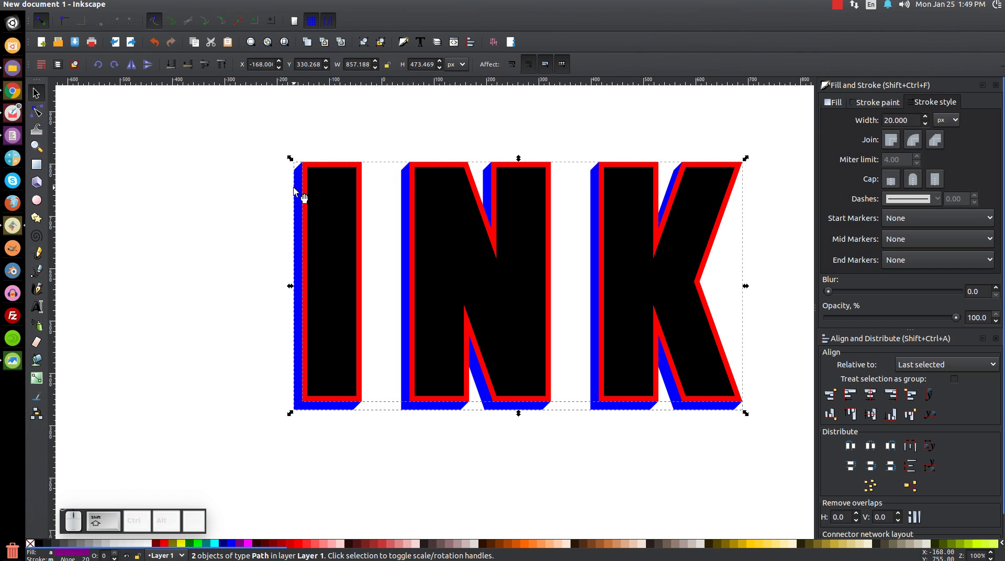
pyautogui.rightClick(304, 191)
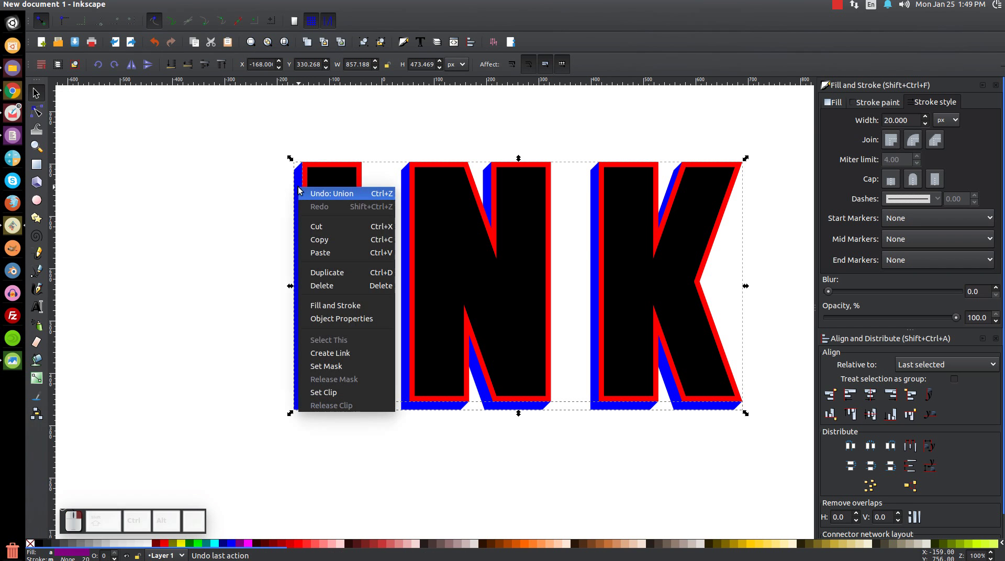
pyautogui.click(314, 273)
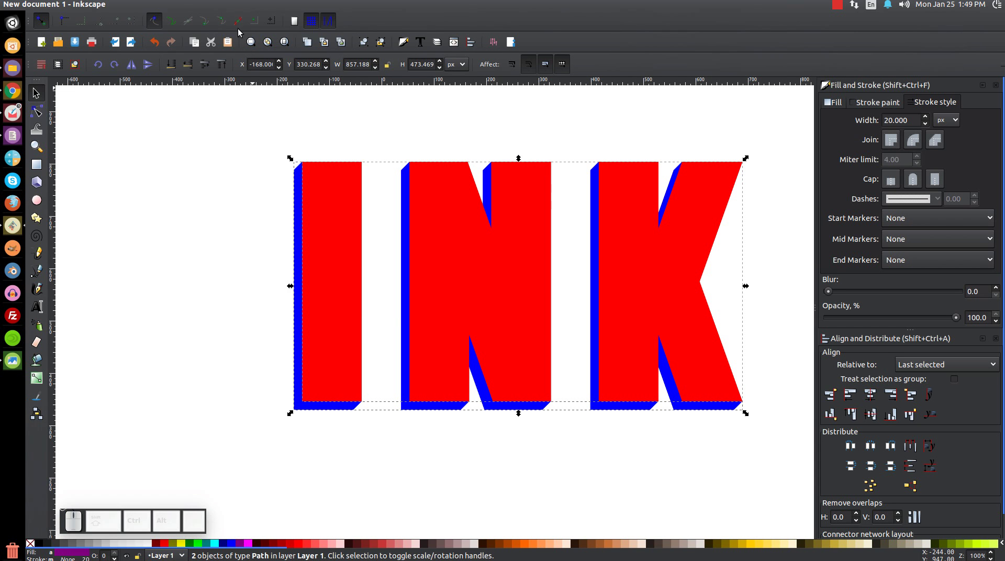
pyautogui.click(173, 4)
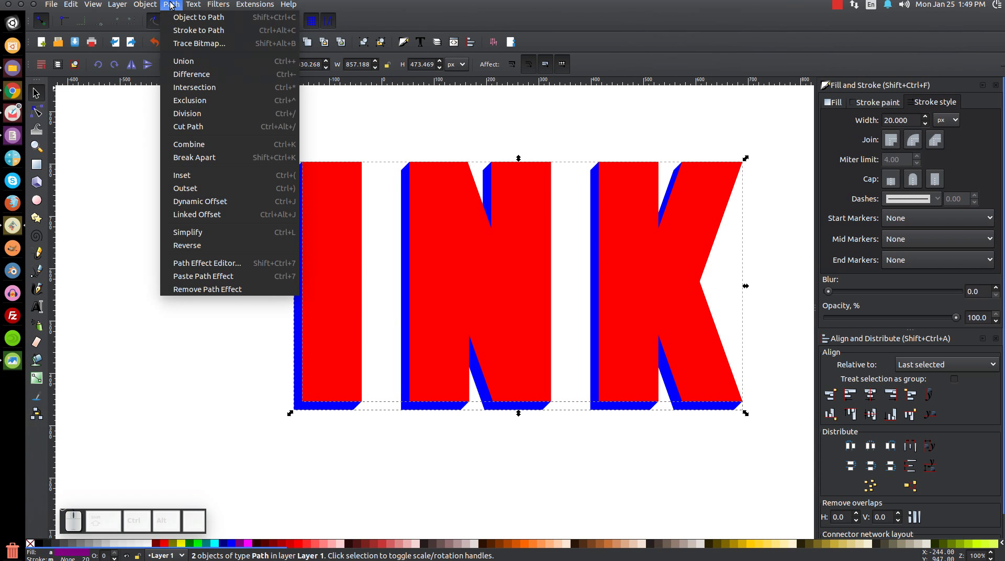
pyautogui.click(184, 62)
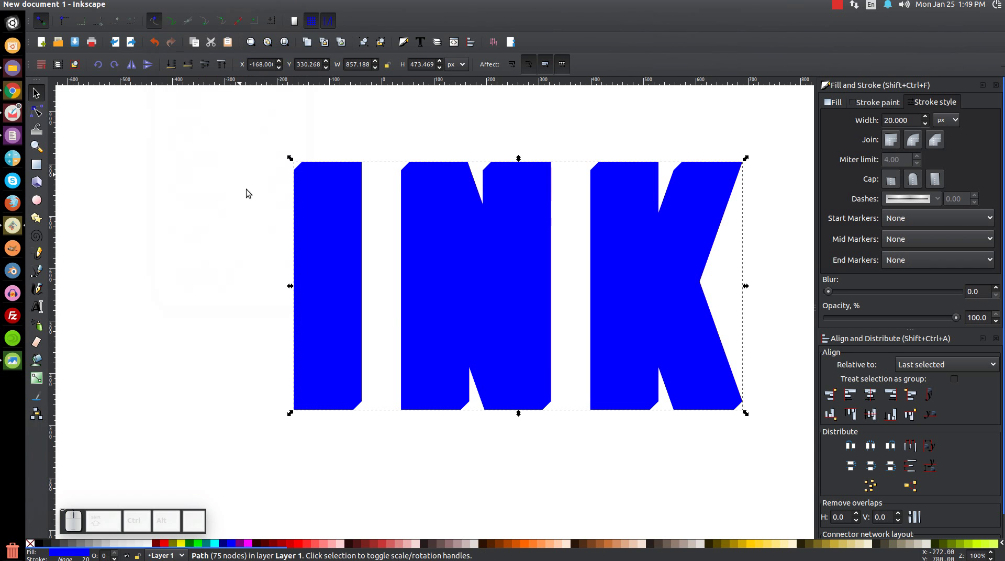
# - Make the merged INK silhouette a black backing behind all the letters, with black fill and a black stroke
pyautogui.click(38, 545)
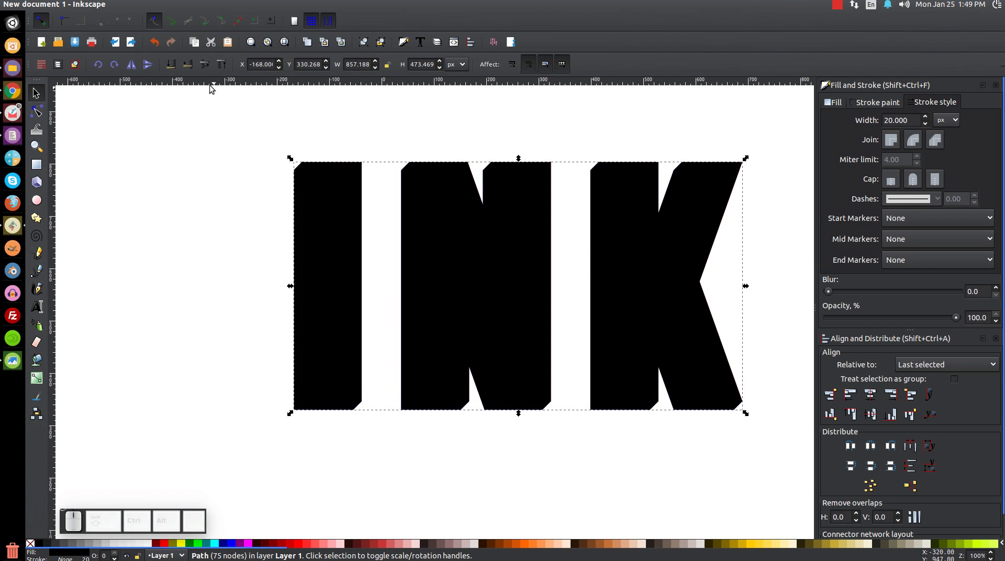
pyautogui.click(171, 64)
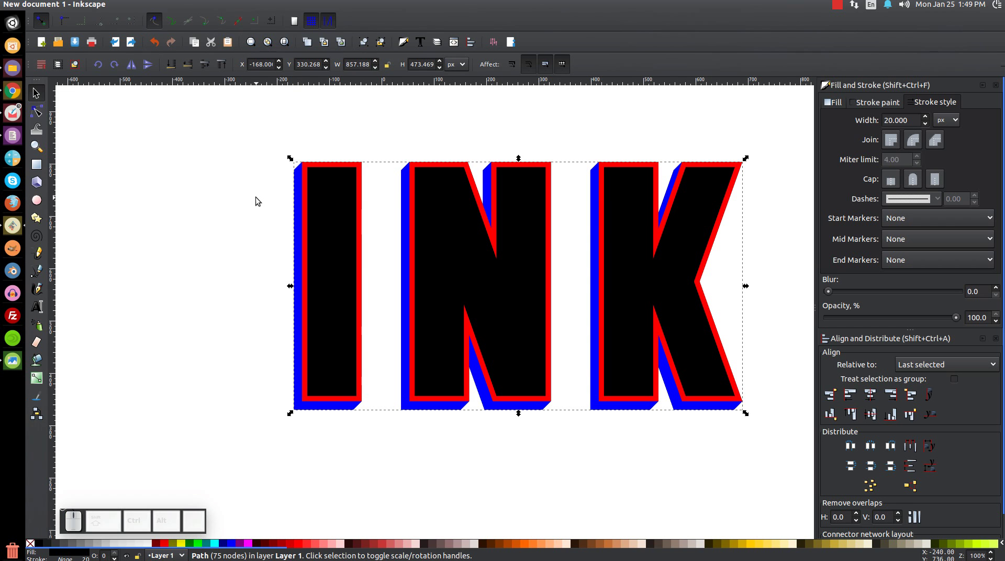
pyautogui.press('shift')
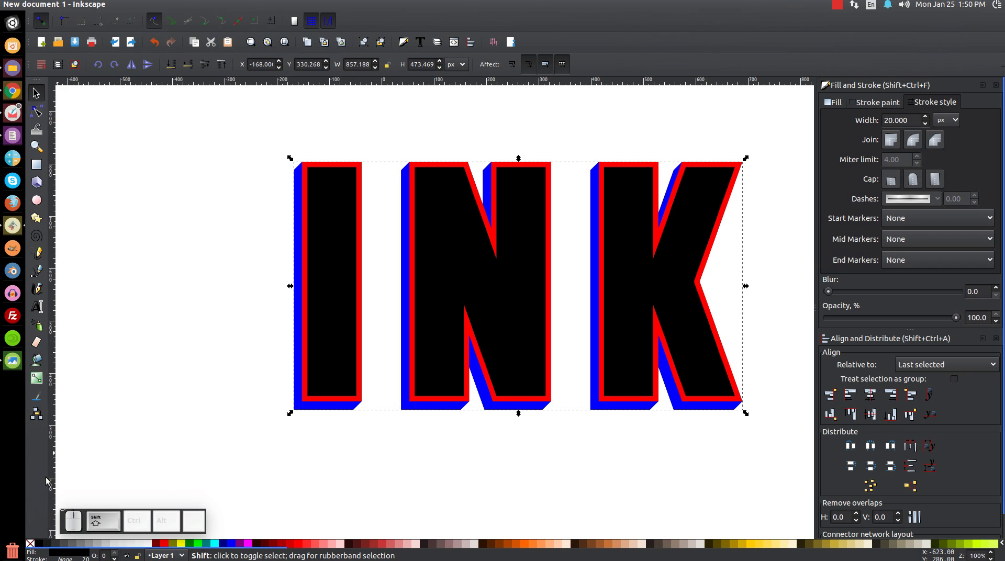
pyautogui.keyDown('shift'); pyautogui.click(39, 545); pyautogui.keyUp('shift')
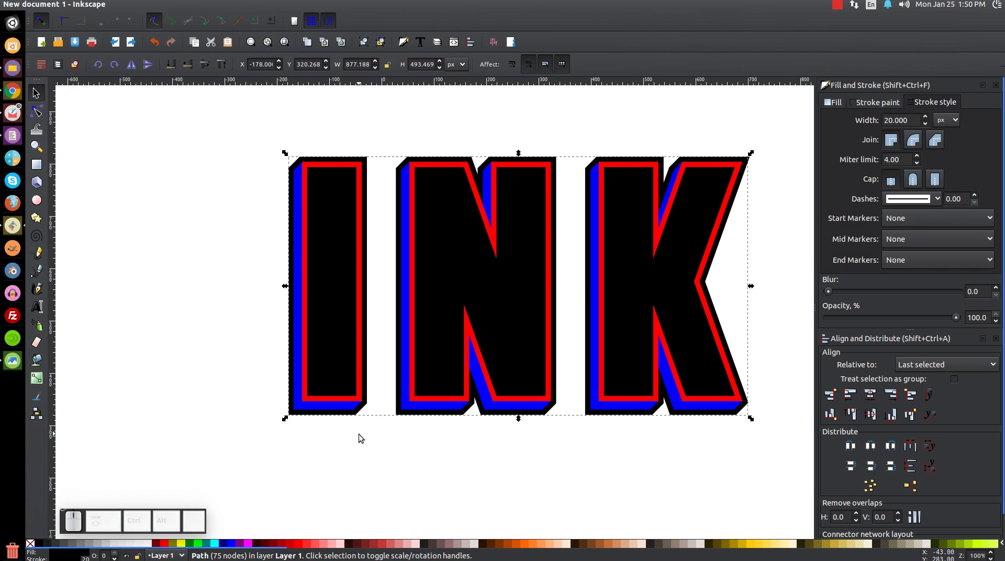
# - Convert the black backing's stroke to a path, break it apart and unite the pieces with Union, and clear the selection
pyautogui.click(169, 7)
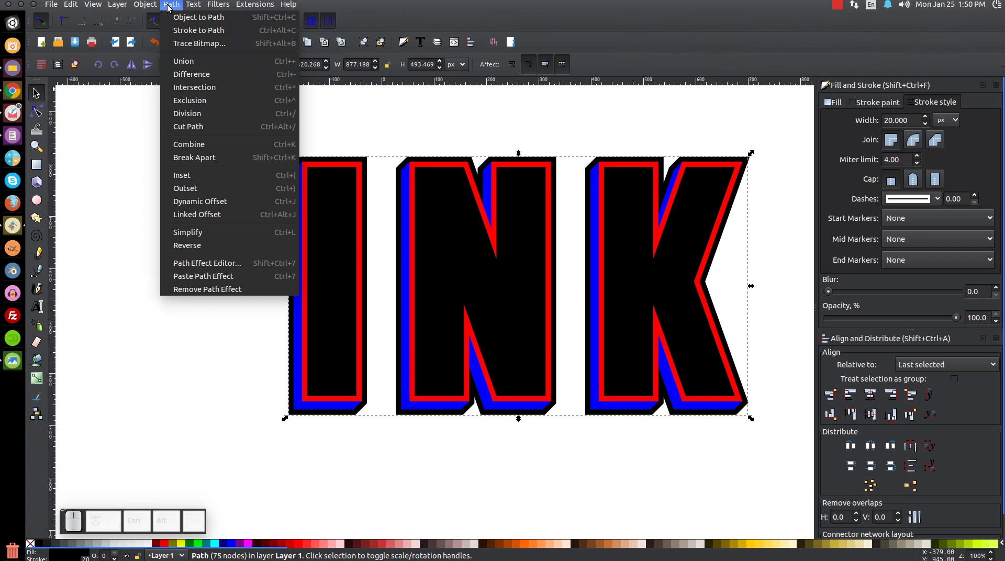
pyautogui.click(182, 30)
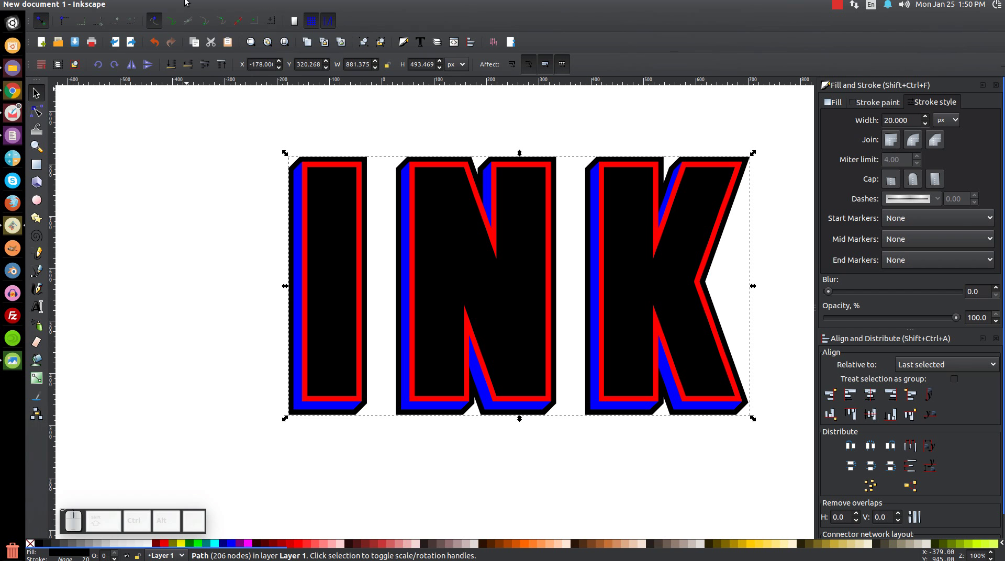
pyautogui.click(180, 5)
pyautogui.click(176, 158)
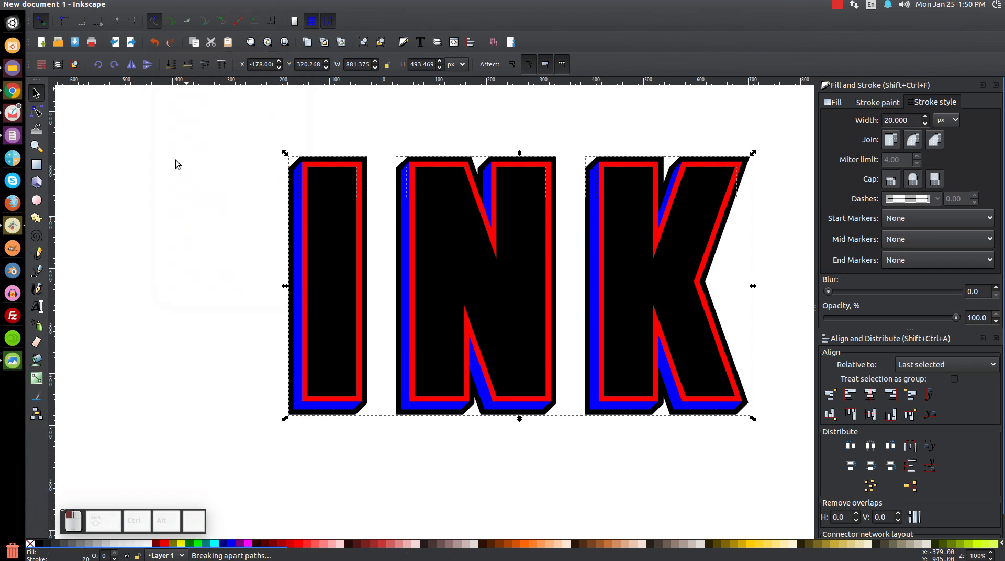
pyautogui.click(173, 4)
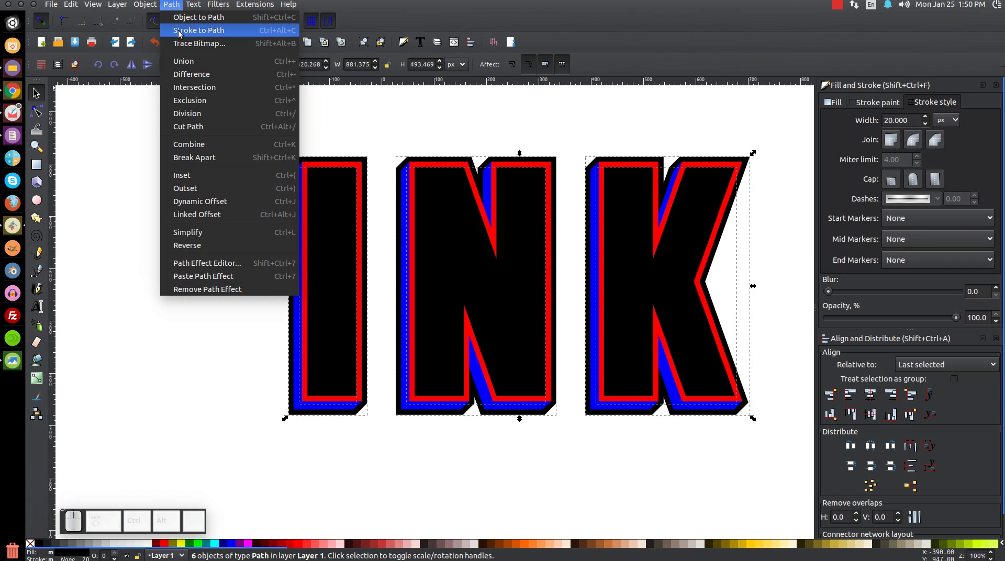
pyautogui.click(188, 63)
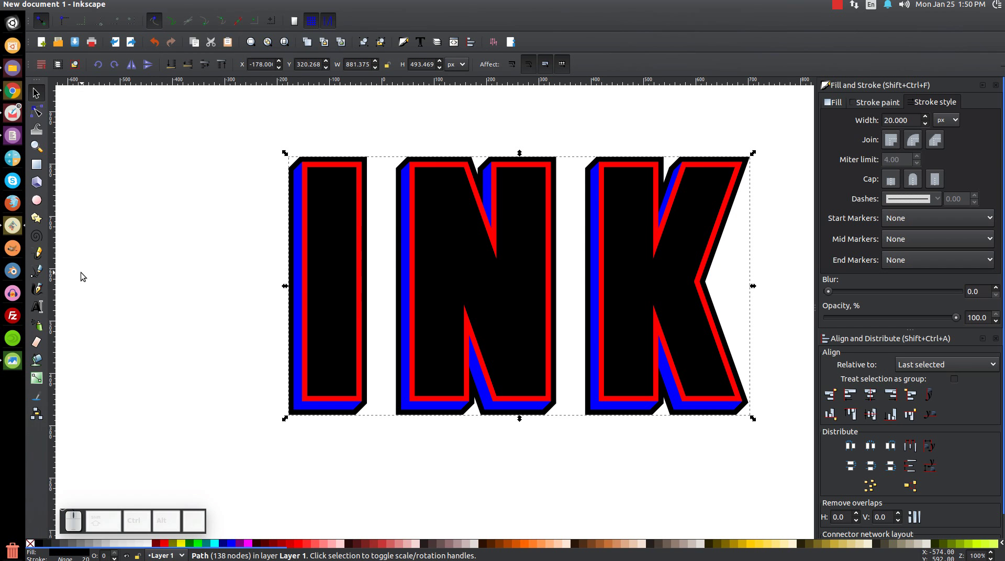
pyautogui.click(323, 164)
pyautogui.click(243, 185)
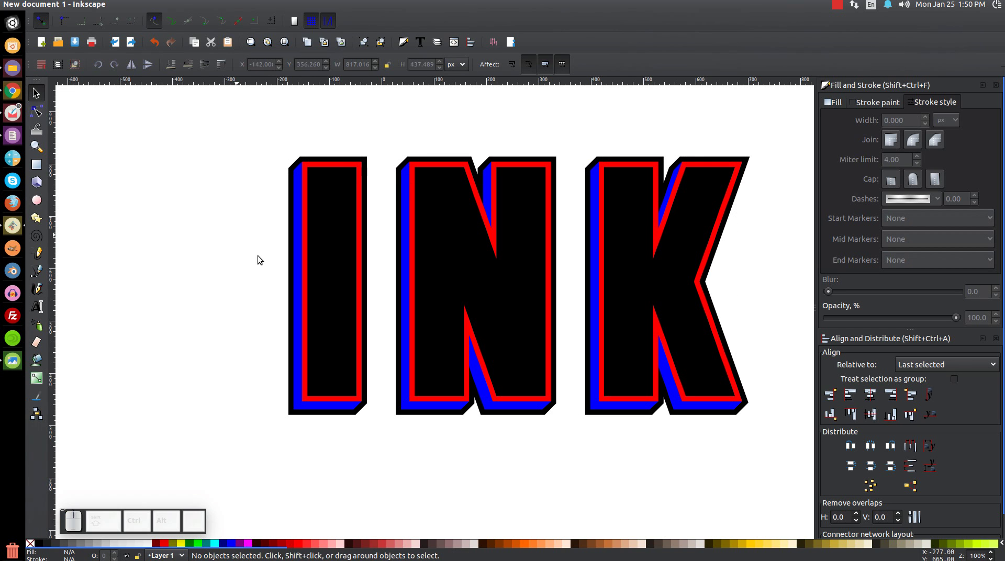
# - Duplicate the red letter path and subtract the duplicate from the blue shadow path with Difference
pyautogui.scroll(3, 260, 197)
pyautogui.hscroll(-1, 260, 196)
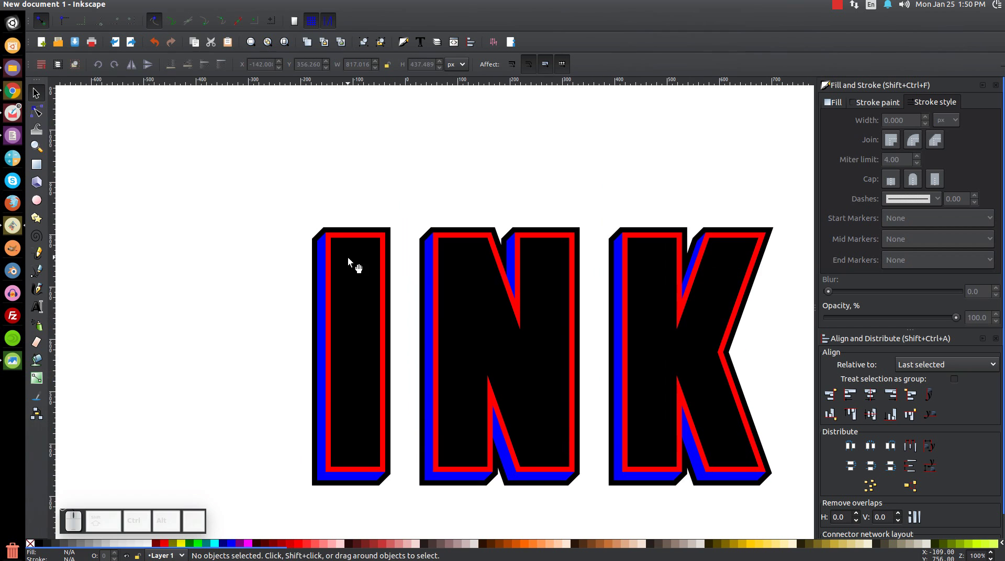
pyautogui.scroll(3, 340, 261)
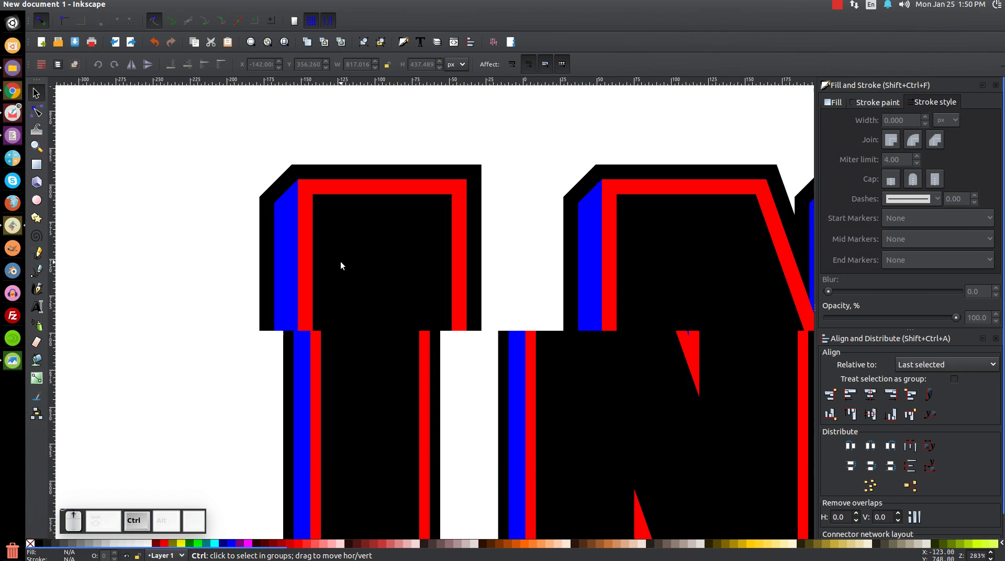
pyautogui.click(324, 181)
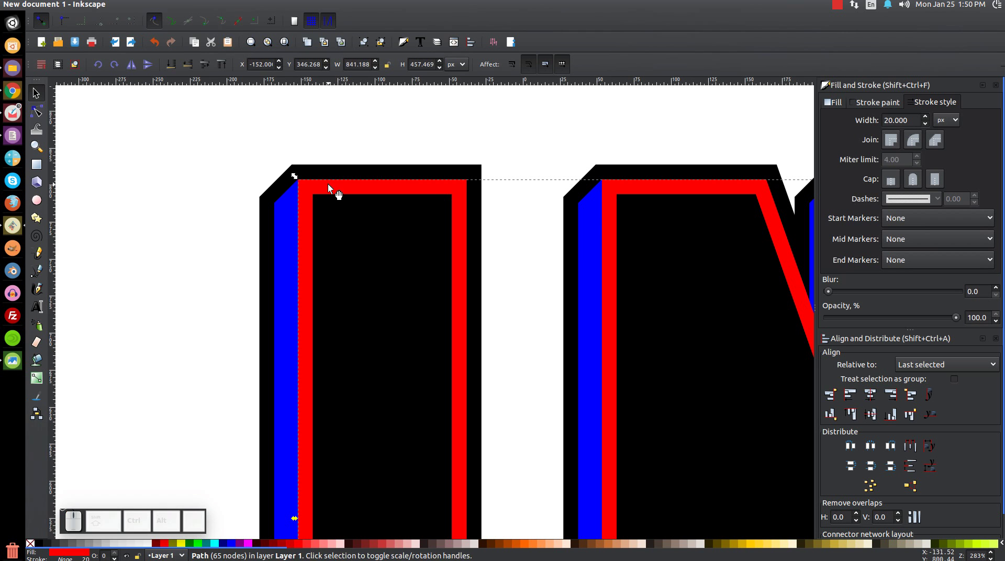
pyautogui.rightClick(328, 186)
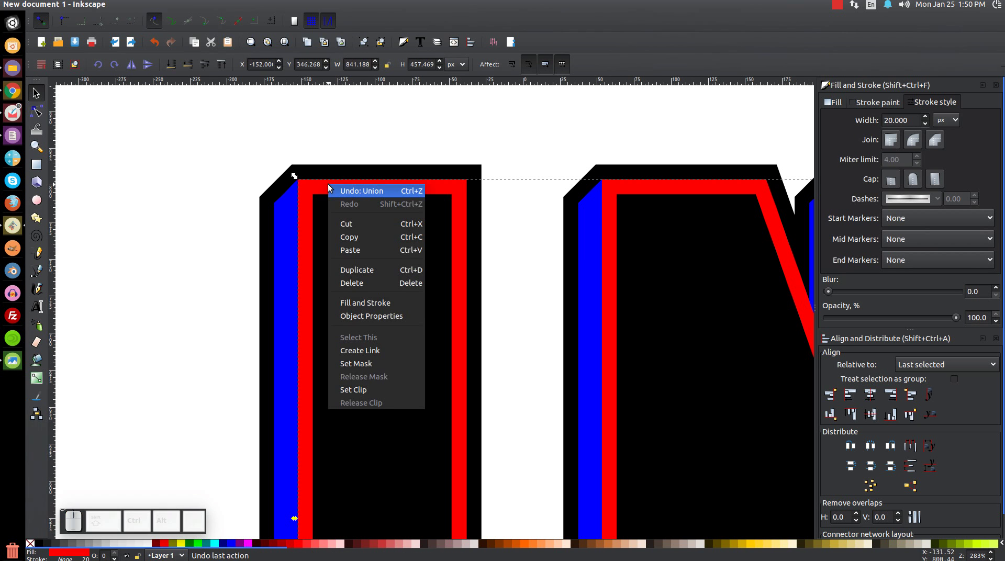
pyautogui.click(350, 269)
pyautogui.press('shift')
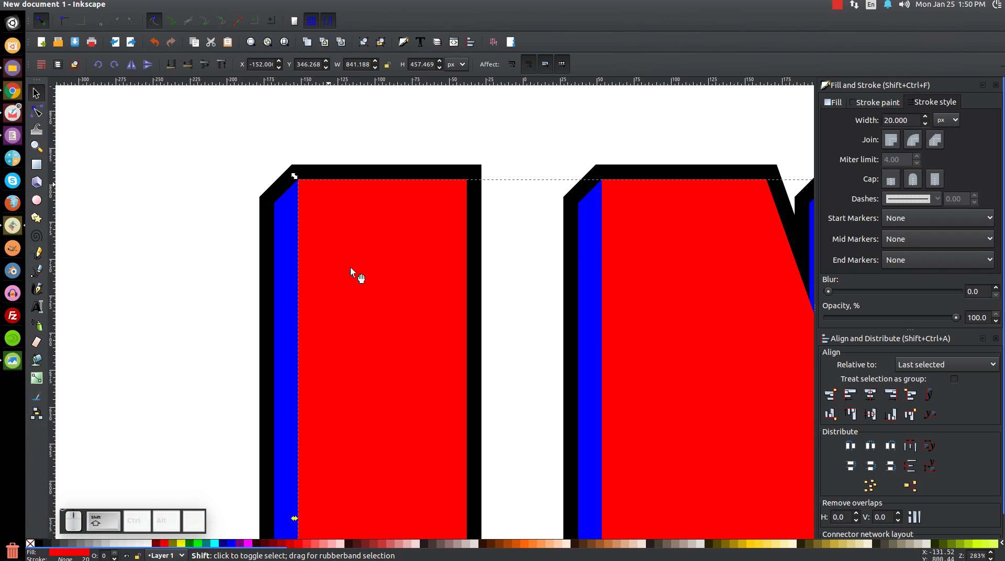
pyautogui.keyDown('shift'); pyautogui.click(277, 221); pyautogui.keyUp('shift')
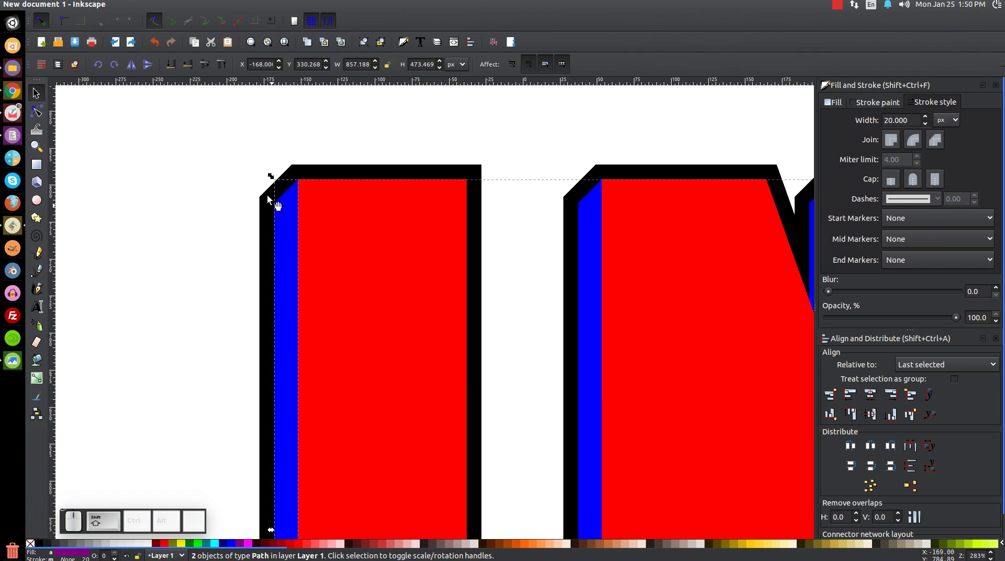
pyautogui.click(166, 5)
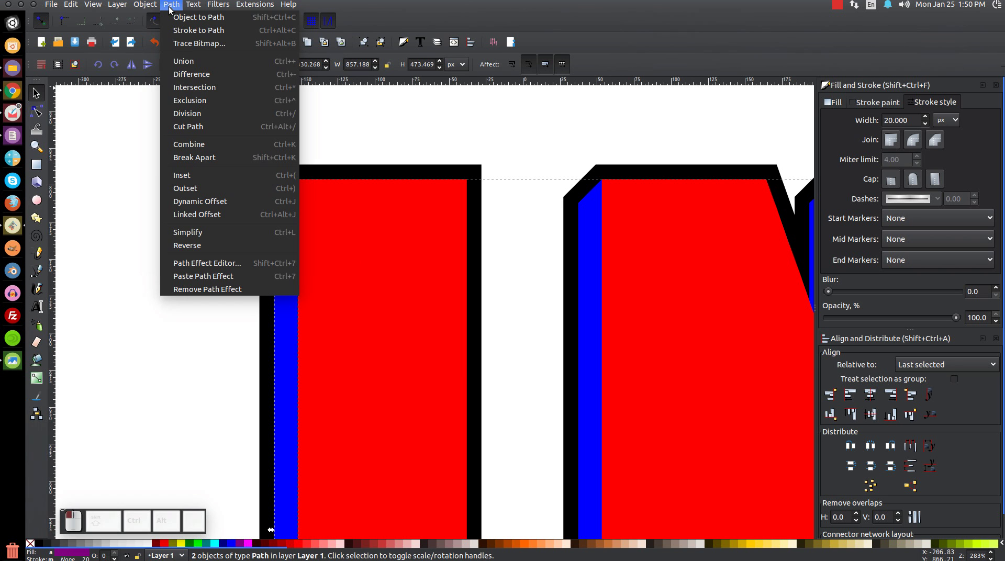
pyautogui.click(191, 75)
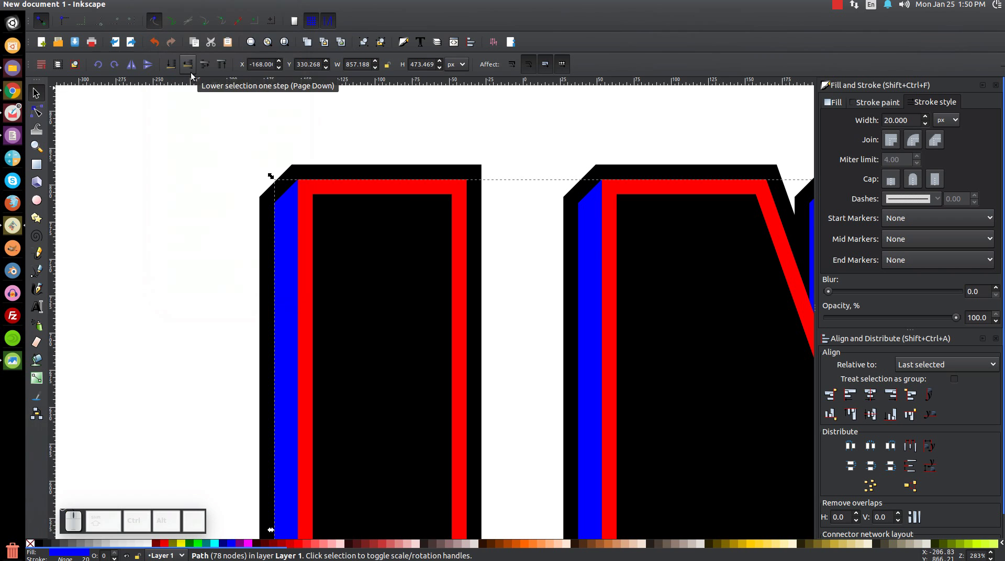
# - Subtract the red letter path from the black backing with Difference
pyautogui.click(397, 184)
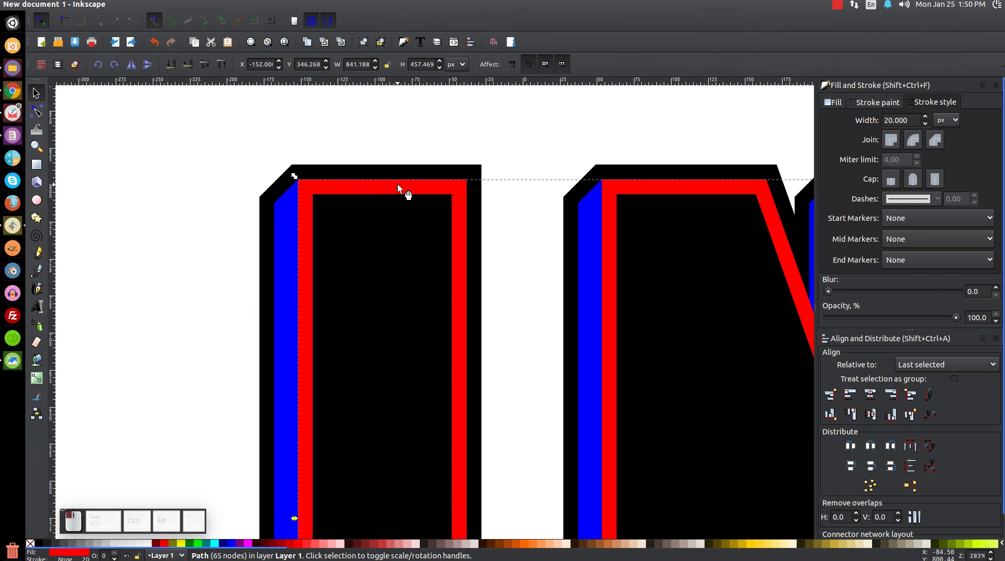
pyautogui.press('shift')
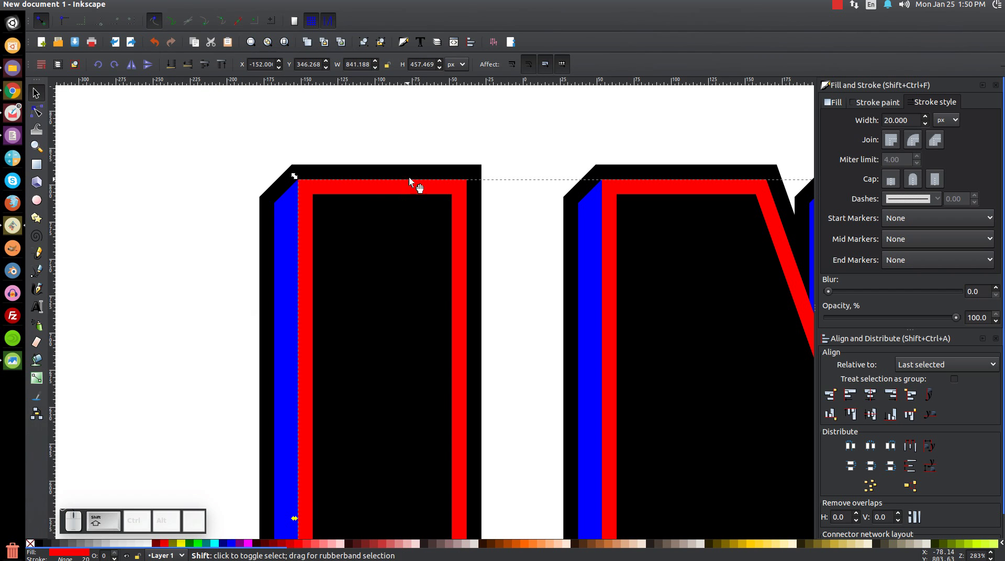
pyautogui.keyDown('shift'); pyautogui.click(450, 165); pyautogui.keyUp('shift')
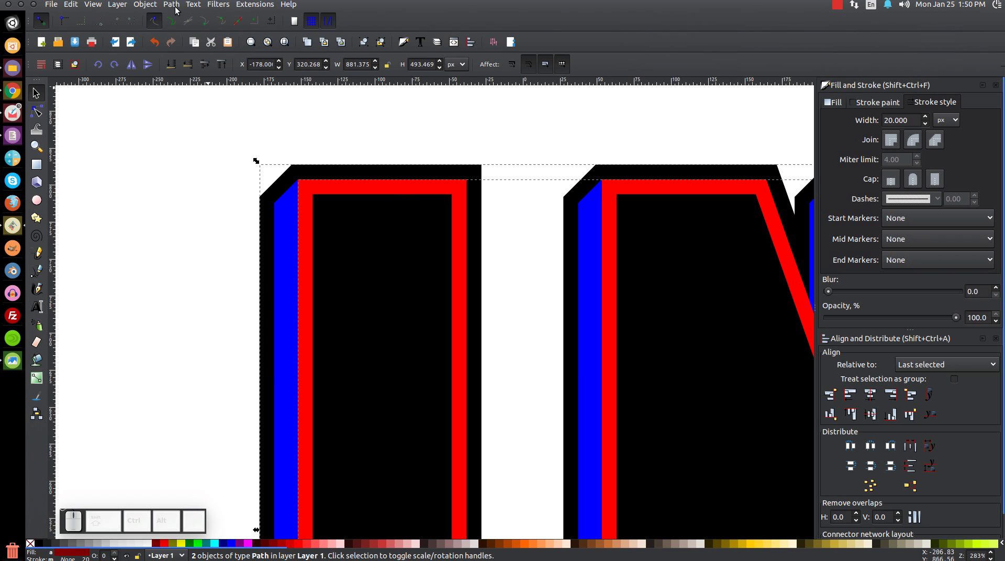
pyautogui.click(171, 5)
pyautogui.click(185, 70)
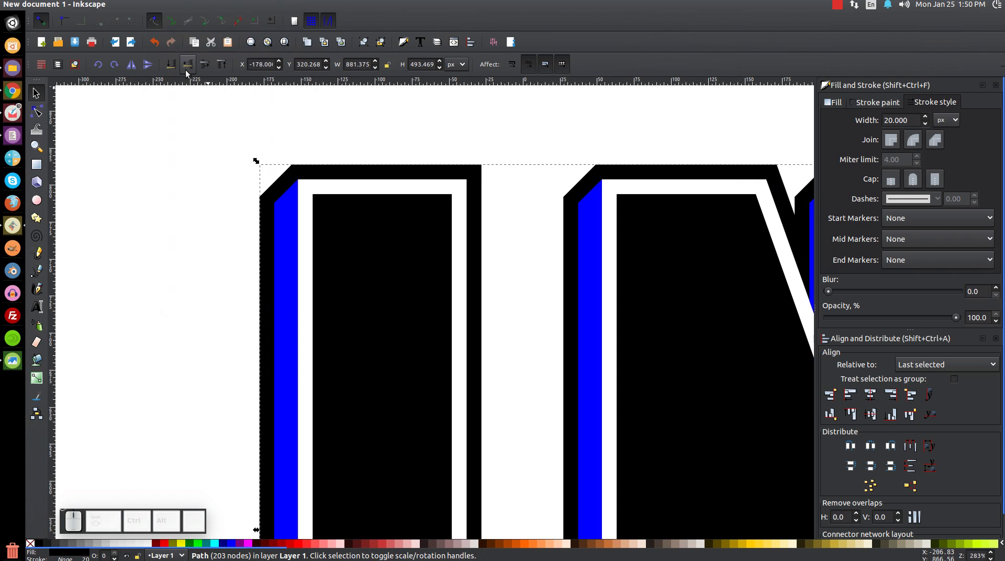
pyautogui.scroll(-3, 576, 258)
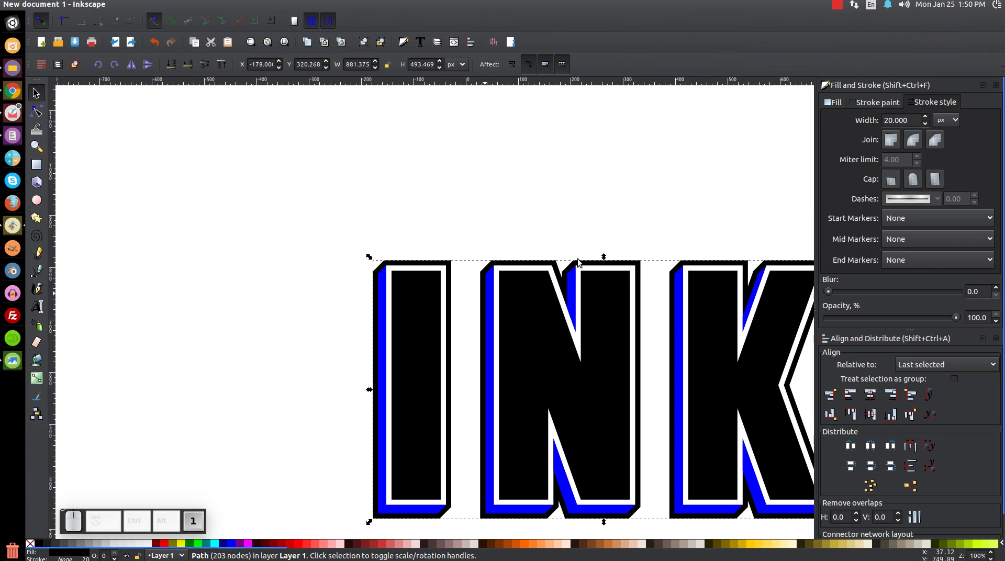
# - Move the blue shadow path away from the letters to check it, undo the move, and clear the selection
pyautogui.moveTo(376, 227)
pyautogui.mouseDown()
pyautogui.moveTo(319, 247)
pyautogui.moveTo(308, 265)
pyautogui.mouseUp()
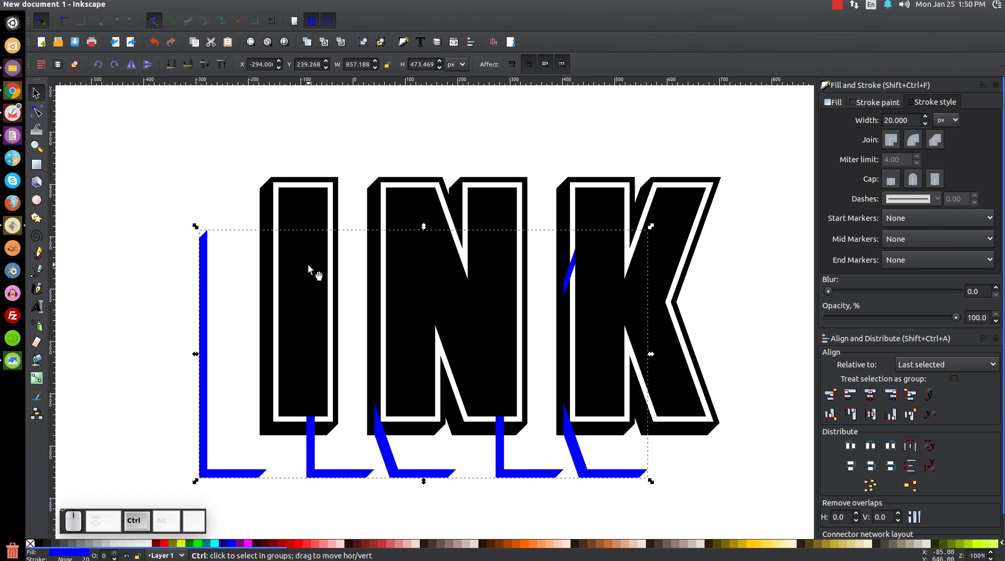
pyautogui.hotkey('ctrl', 'z')
pyautogui.click(315, 144)
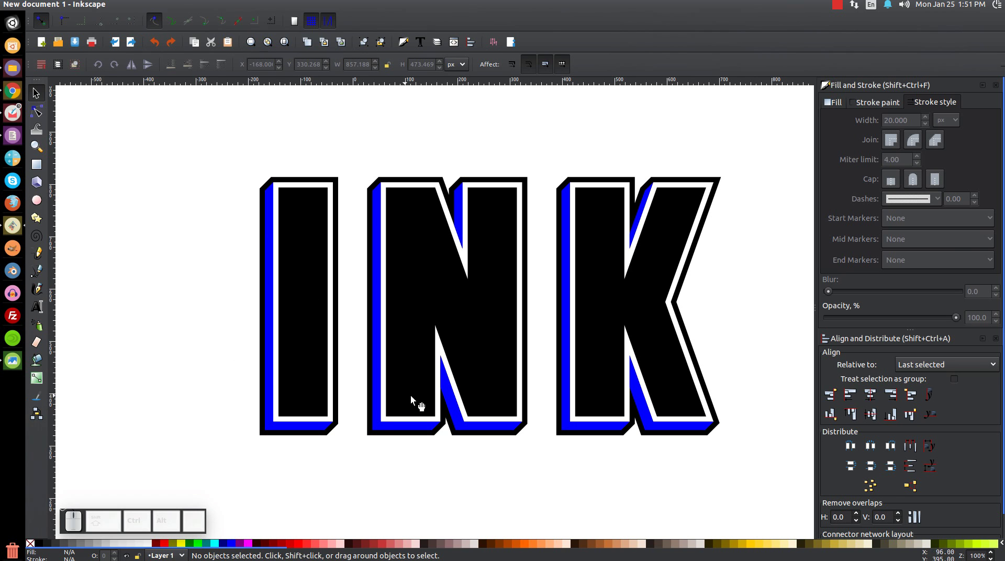
# - Select all parts of the INK lettering and group them into one object
pyautogui.moveTo(796, 499)
pyautogui.mouseDown()
pyautogui.moveTo(382, 180)
pyautogui.moveTo(94, 97)
pyautogui.mouseUp()
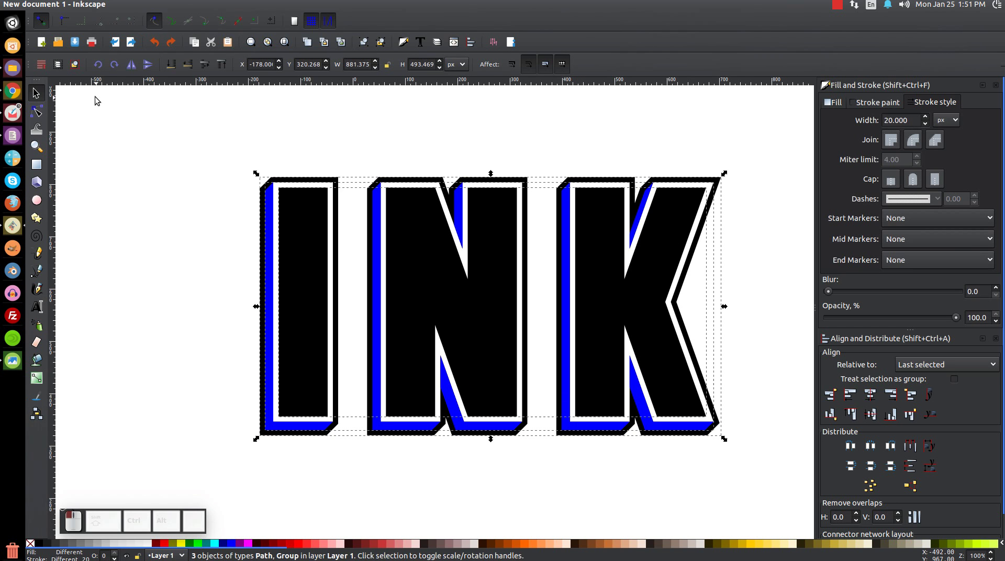
pyautogui.click(358, 45)
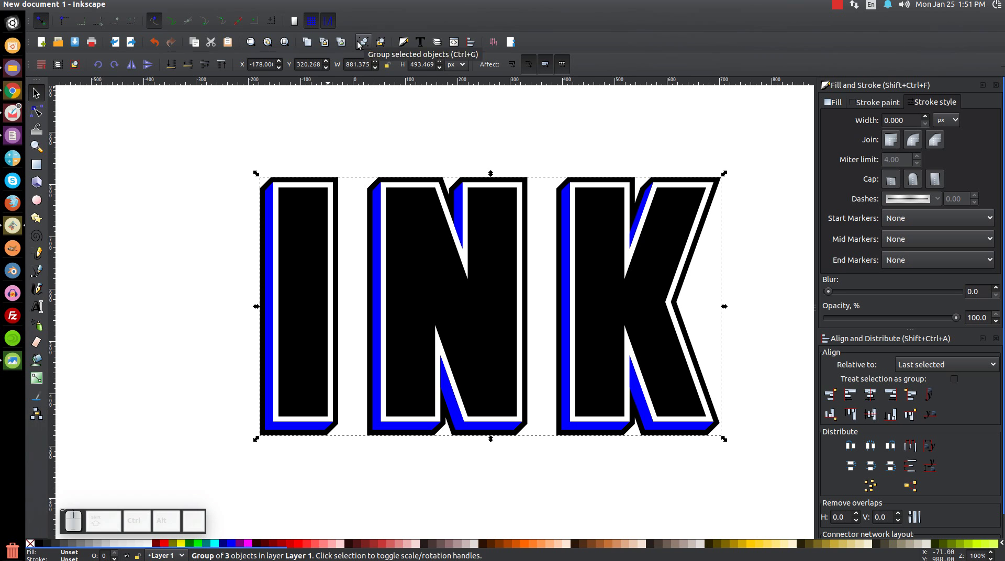
# - Draw a horizontal rectangle about 1211 by 38 px across the upper part of the letters, with no stroke and a red fill
pyautogui.click(38, 165)
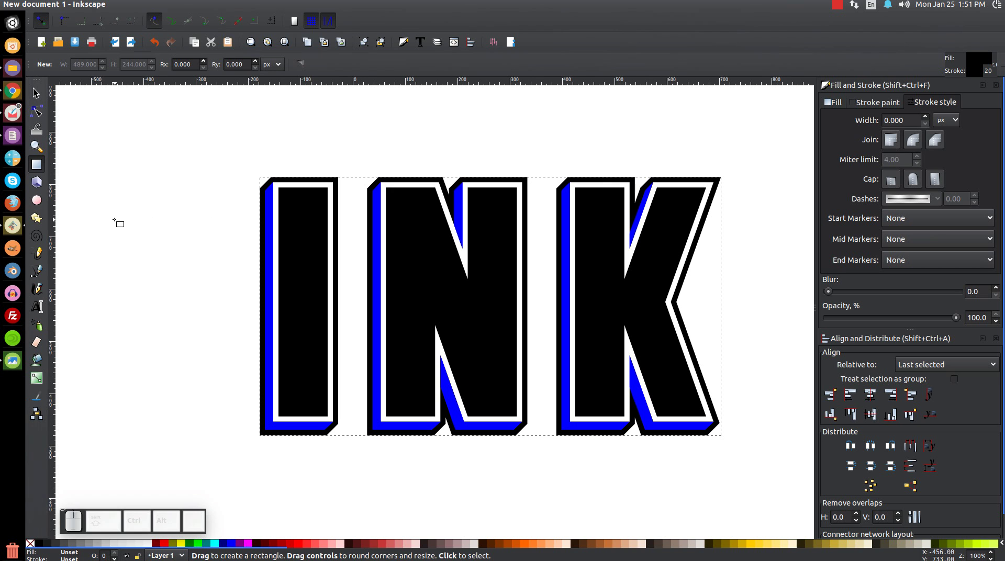
pyautogui.moveTo(139, 217); pyautogui.dragTo(778, 243)
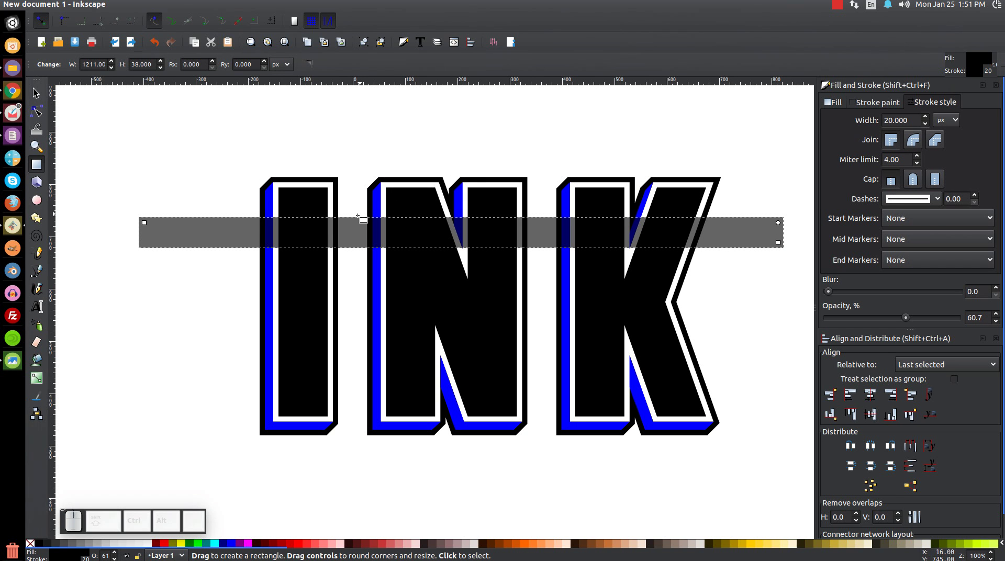
pyautogui.press('shift')
pyautogui.keyDown('shift'); pyautogui.click(30, 544); pyautogui.keyUp('shift')
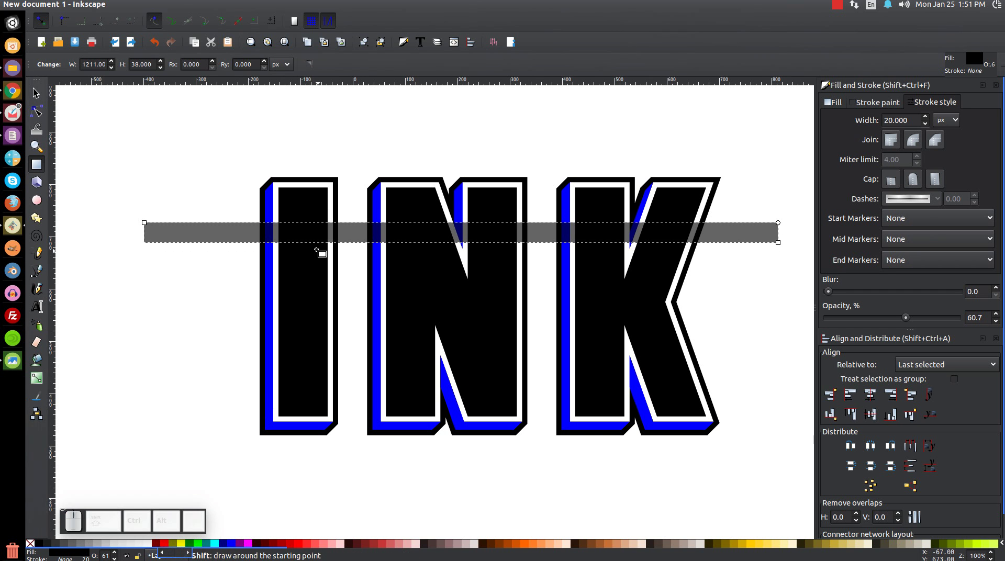
pyautogui.click(164, 548)
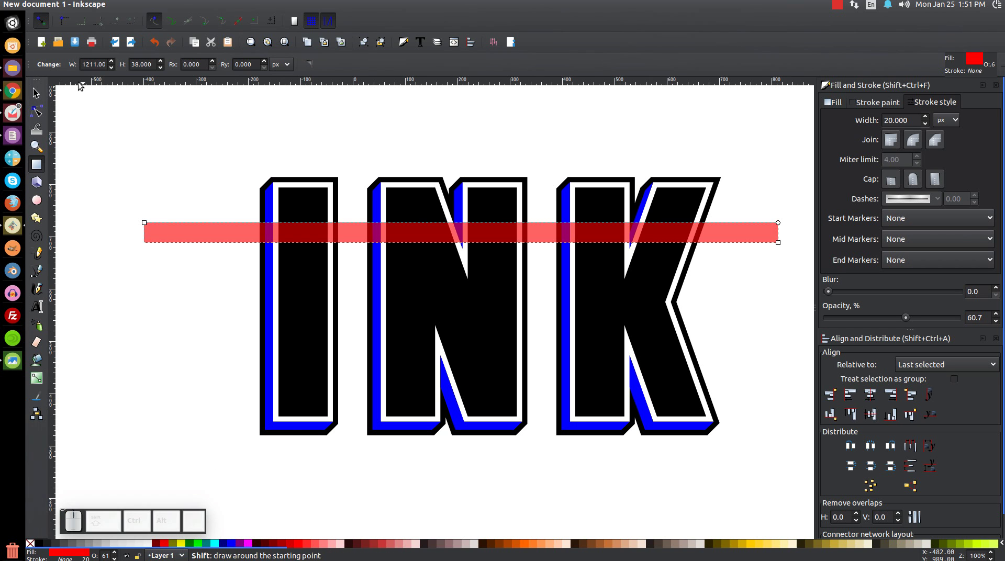
# - Reduce the red rectangle's height to about 3 px and raise the resulting strip to just below the tops of the letters
pyautogui.click(36, 93)
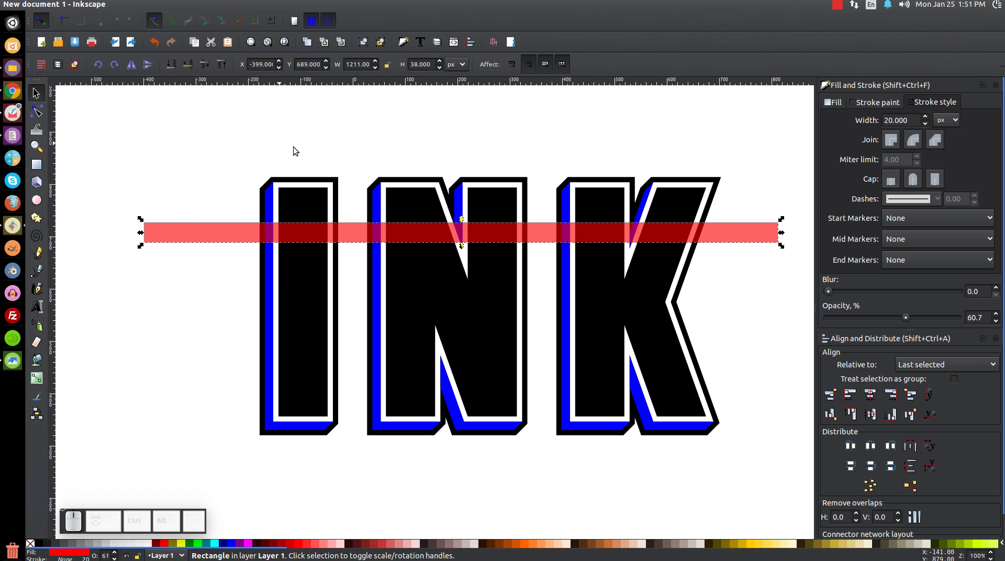
pyautogui.moveTo(462, 245); pyautogui.dragTo(482, 227)
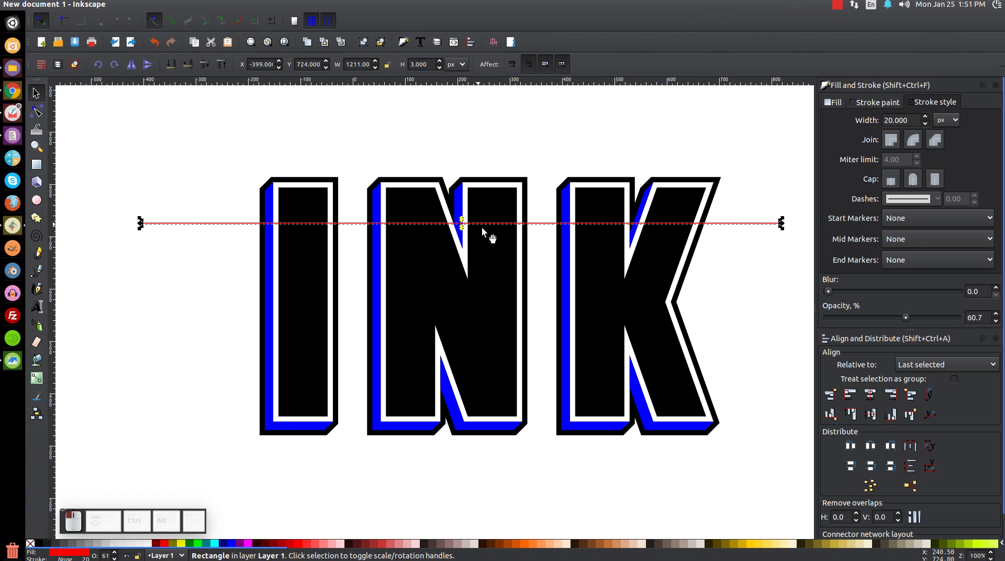
pyautogui.moveTo(352, 223); pyautogui.dragTo(349, 194)
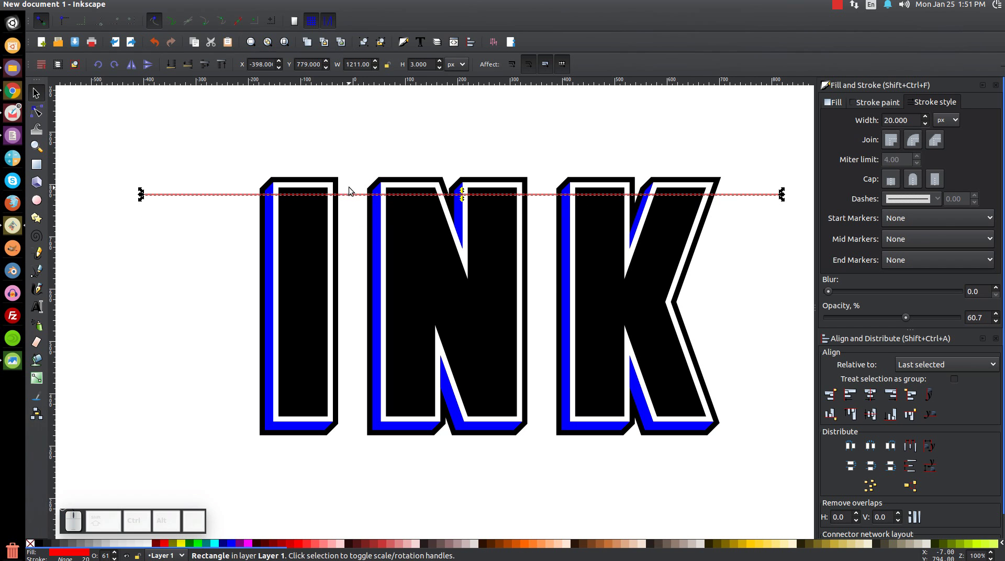
# - Skew the red strip vertically with angle snapping into a rising diagonal with an overall height of about 702 px
pyautogui.click(193, 197)
pyautogui.keyDown('ctrl'); pyautogui.scroll(3, 127, 195); pyautogui.keyUp('ctrl')
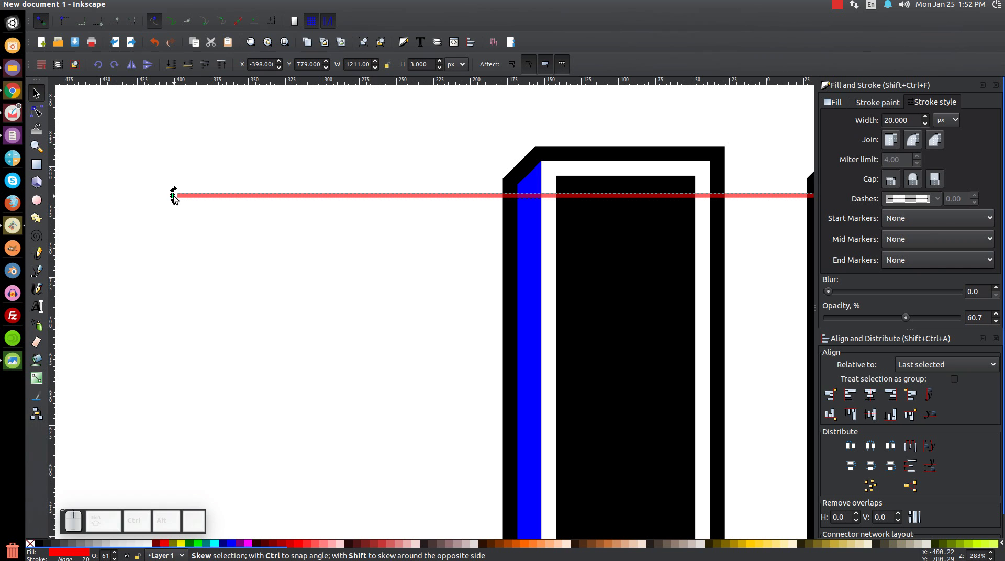
pyautogui.press('ctrl')
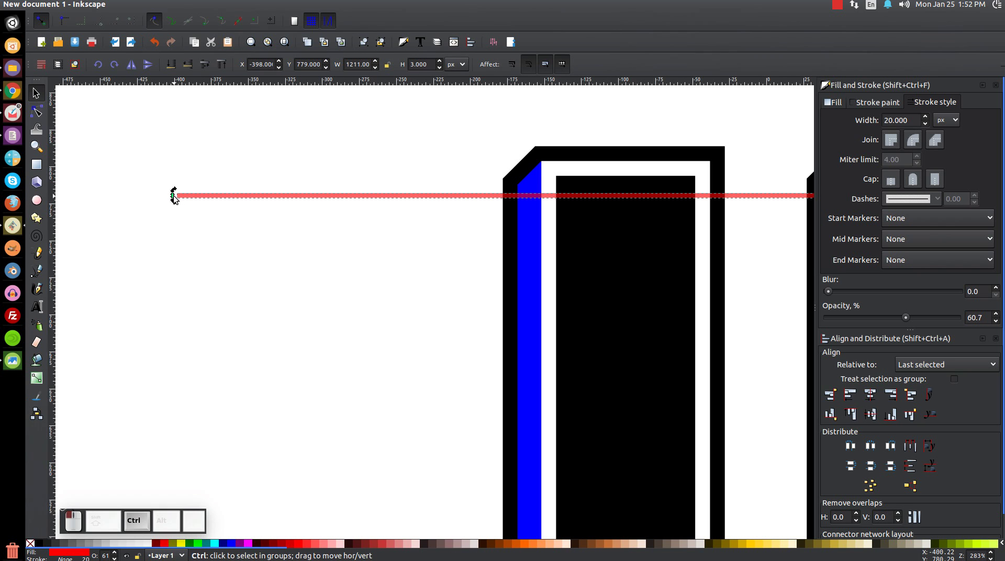
pyautogui.moveTo(175, 196); pyautogui.dragTo(173, 232)
pyautogui.moveTo(175, 317); pyautogui.dragTo(176, 347)
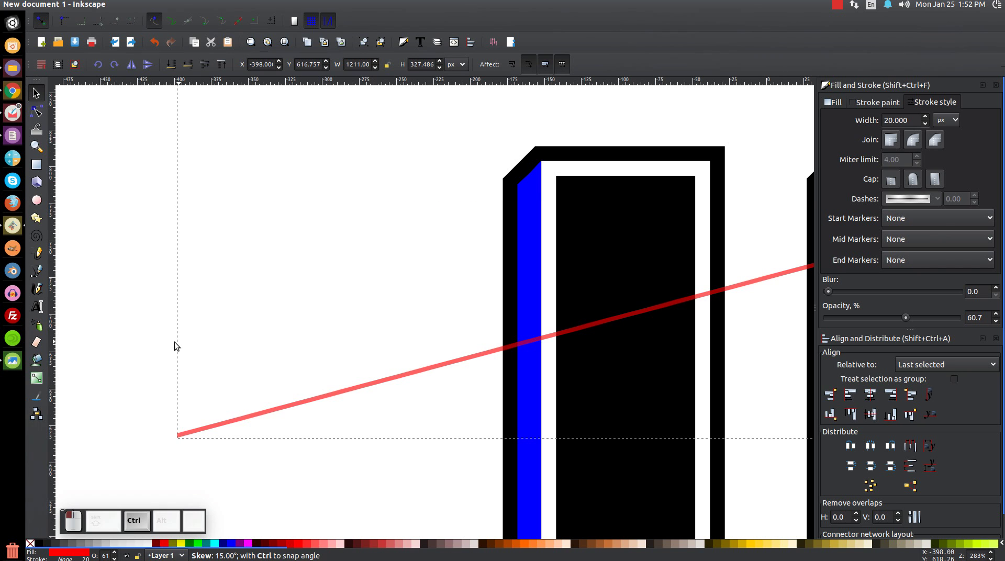
pyautogui.moveTo(222, 533); pyautogui.dragTo(202, 463)
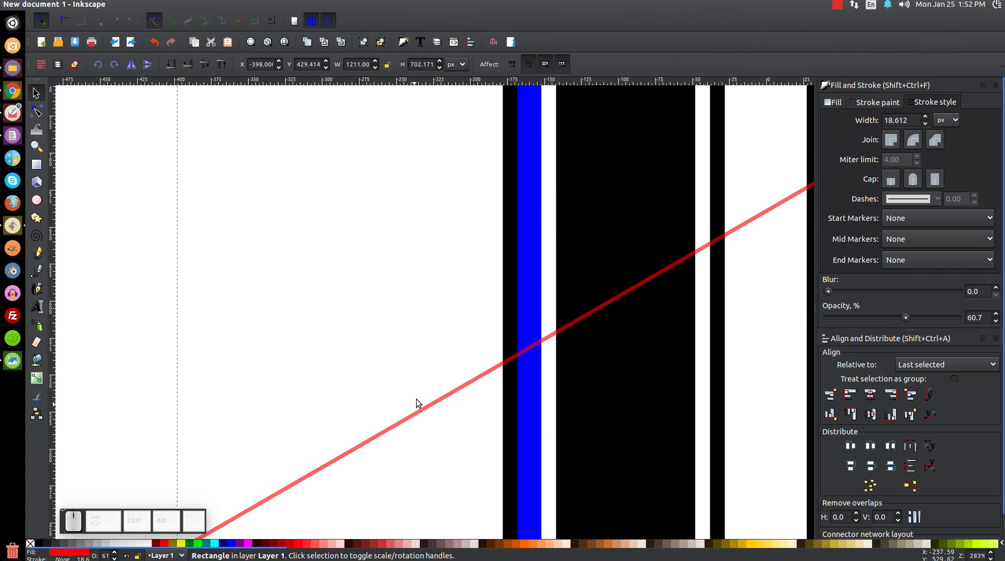
# - Move the diagonal red strip up so that it crosses the upper bevelled corner of the letter I
pyautogui.scroll(5, 410, 349)
pyautogui.click(443, 433)
pyautogui.moveTo(444, 433); pyautogui.dragTo(457, 168)
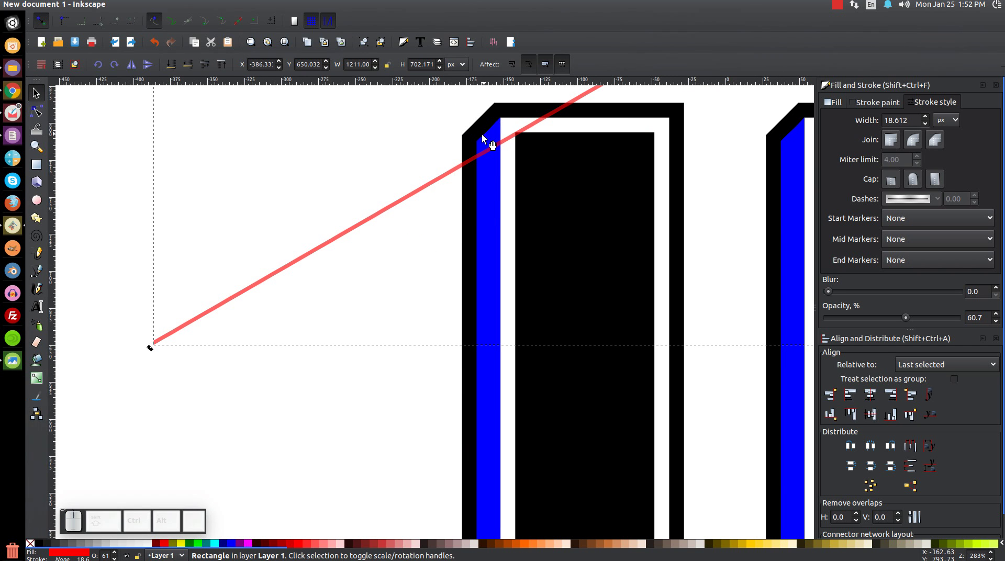
pyautogui.moveTo(229, 186); pyautogui.dragTo(311, 401)
pyautogui.moveTo(326, 203)
pyautogui.mouseDown()
pyautogui.moveTo(290, 184)
pyautogui.moveTo(257, 211)
pyautogui.mouseUp()
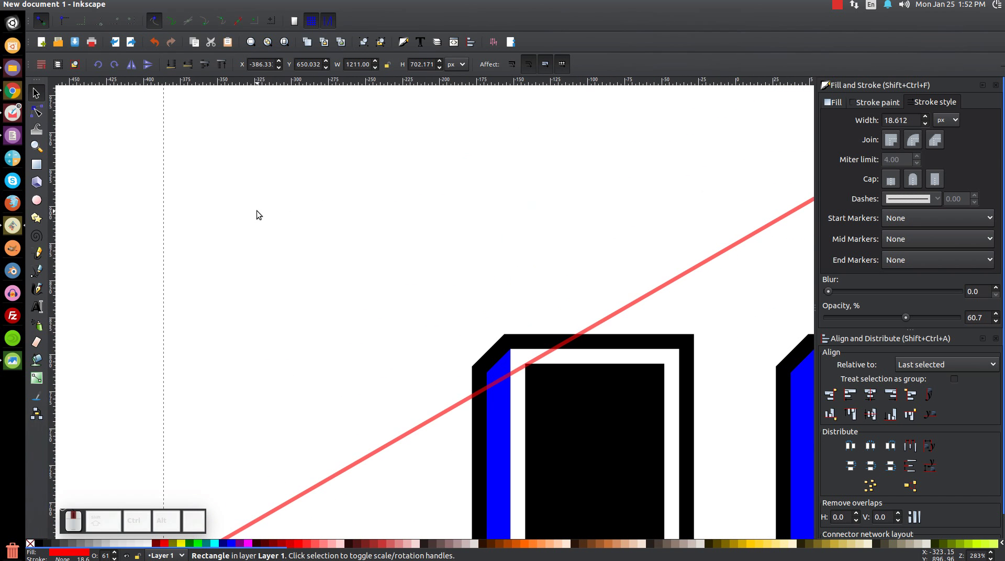
# - Skew the strip more steeply to about 1027 px overall height and reposition it across the bevelled corner of the letter I
pyautogui.press('ctrl')
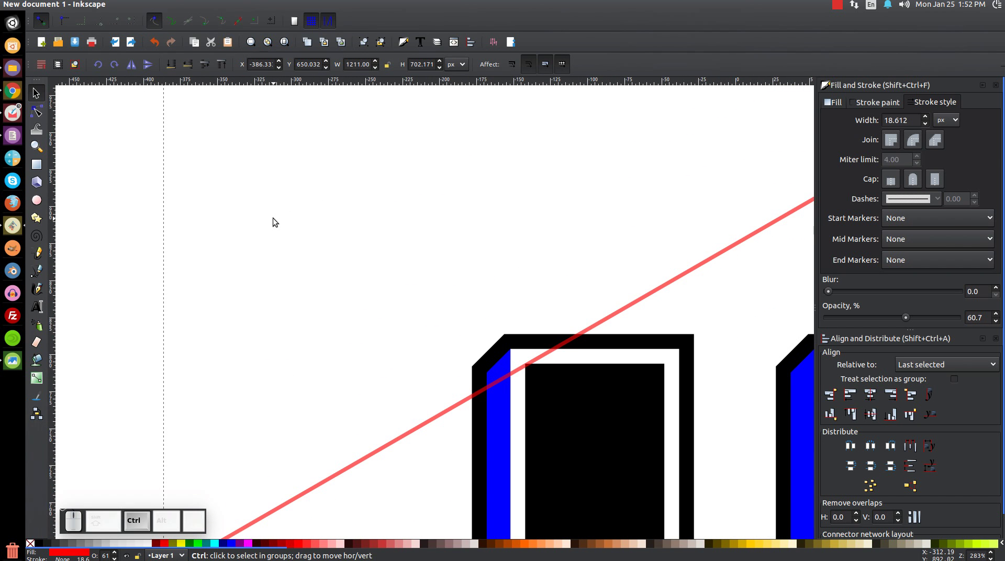
pyautogui.scroll(-1, 273, 218)
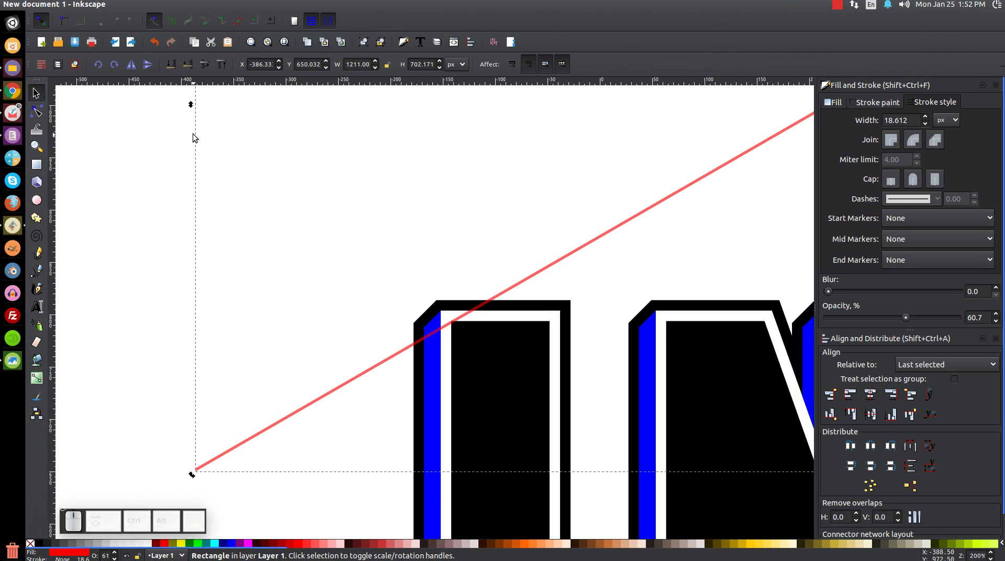
pyautogui.press('ctrl')
pyautogui.moveTo(193, 104); pyautogui.dragTo(207, 231)
pyautogui.moveTo(460, 415); pyautogui.dragTo(455, 305)
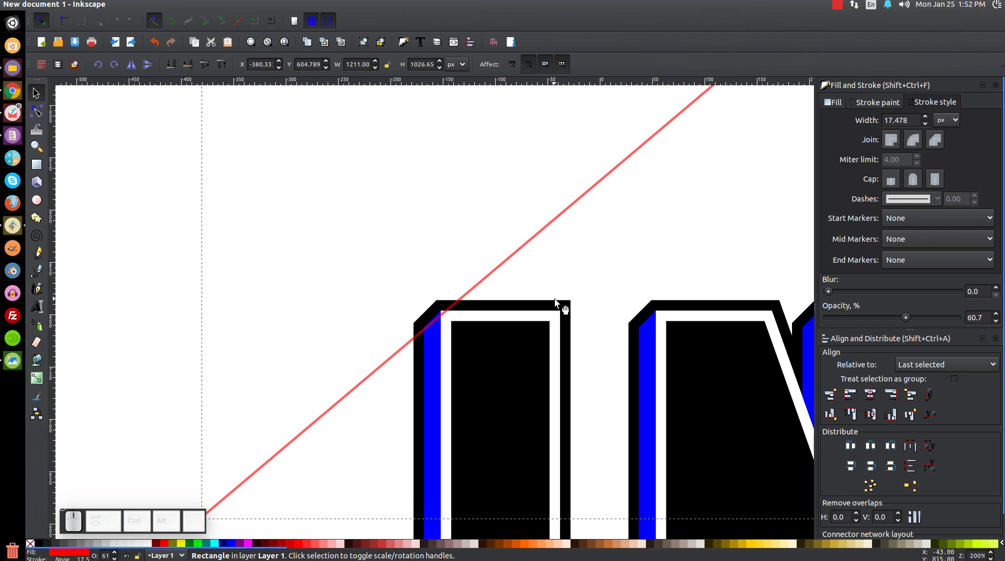
pyautogui.moveTo(588, 293); pyautogui.dragTo(374, 190)
pyautogui.press('1')
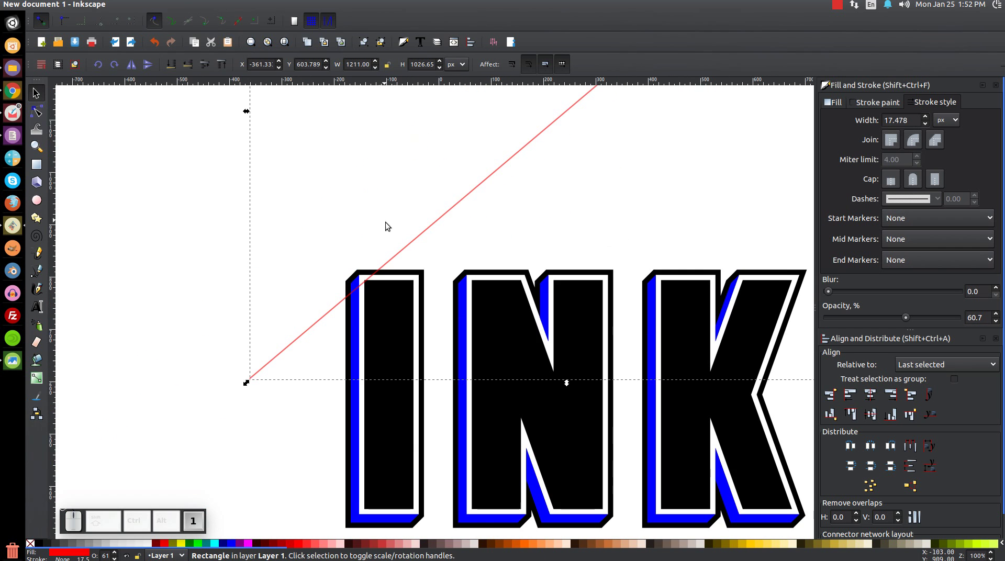
pyautogui.moveTo(604, 259); pyautogui.dragTo(480, 259)
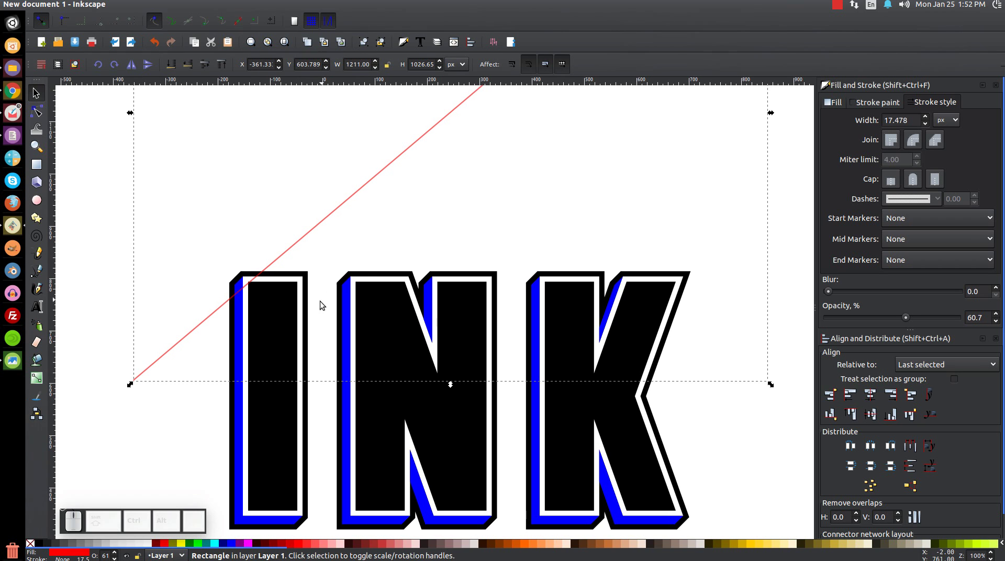
# - Centre the diagonal red strip horizontally on the lettering group and clear the selection
pyautogui.press('shift')
pyautogui.keyDown('shift'); pyautogui.click(288, 309); pyautogui.keyUp('shift')
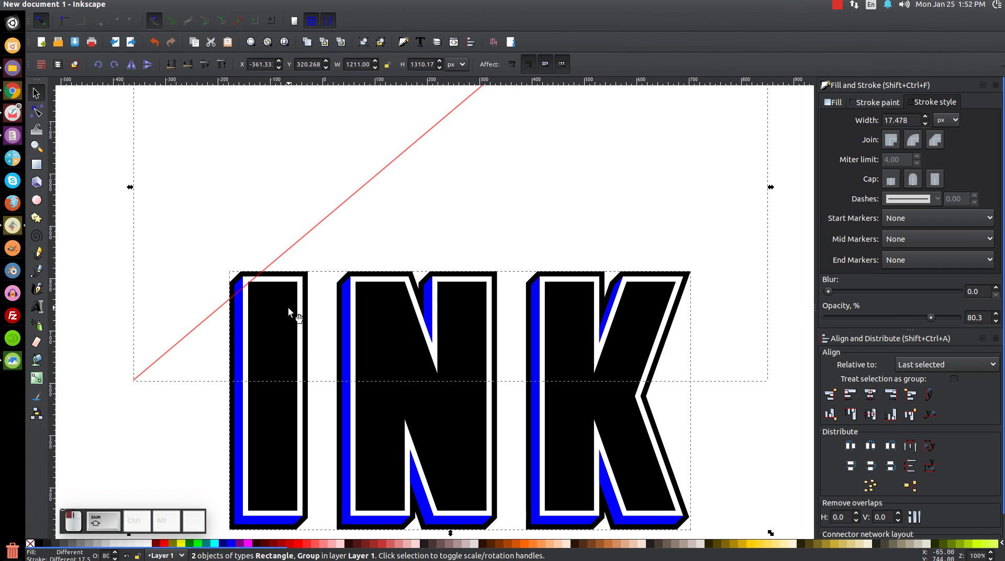
pyautogui.click(878, 401)
pyautogui.moveTo(658, 205); pyautogui.dragTo(633, 167)
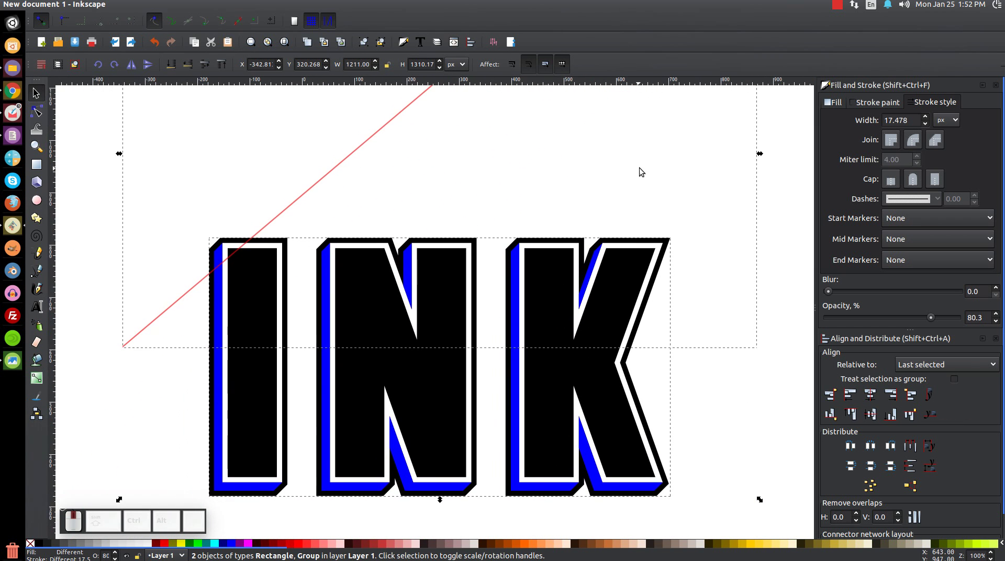
pyautogui.click(439, 191)
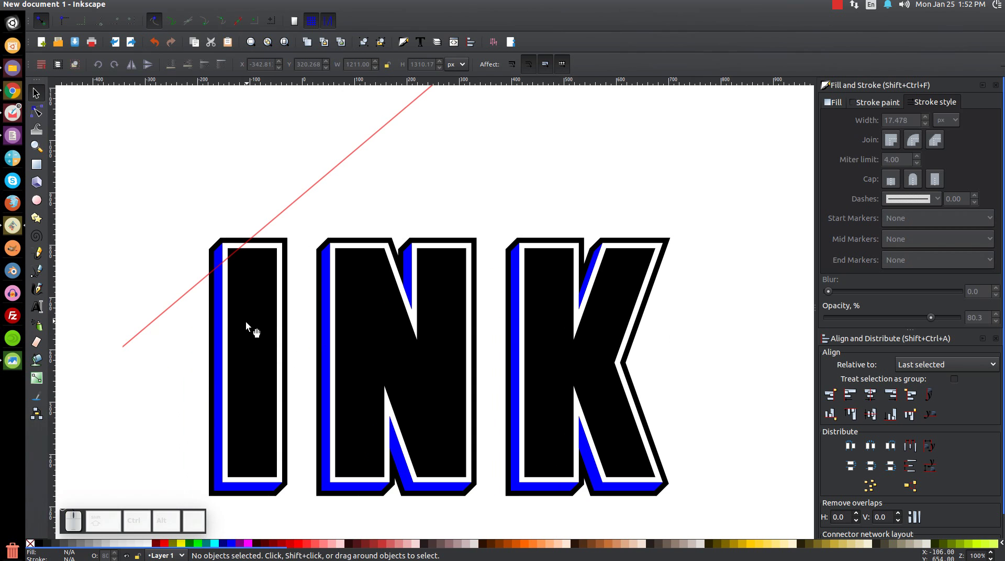
# - Raise the red strip slightly, duplicate it, place the copy parallel just below the original, and clear the selection
pyautogui.click(308, 191)
pyautogui.moveTo(282, 219); pyautogui.dragTo(284, 196)
pyautogui.rightClick(283, 196)
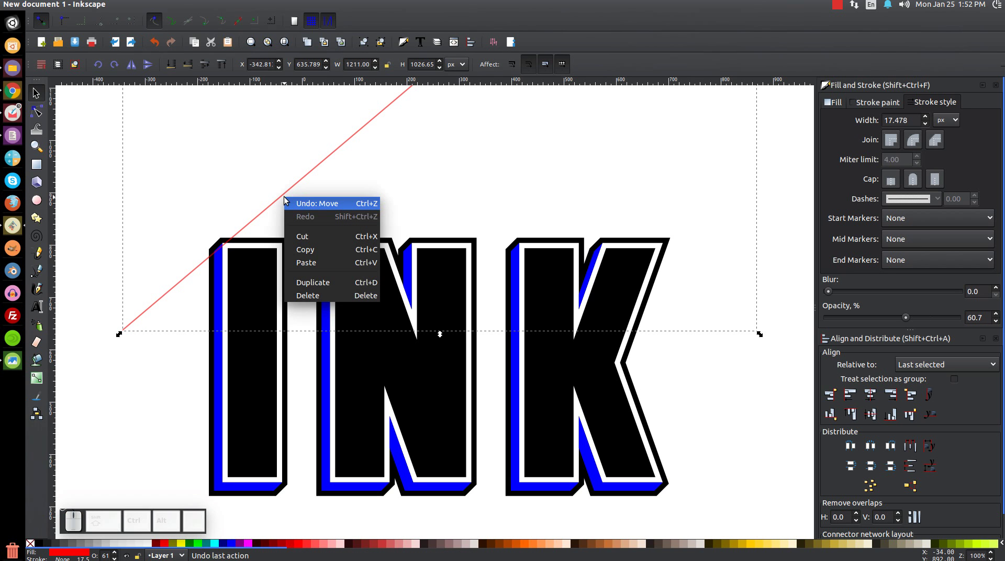
pyautogui.click(308, 282)
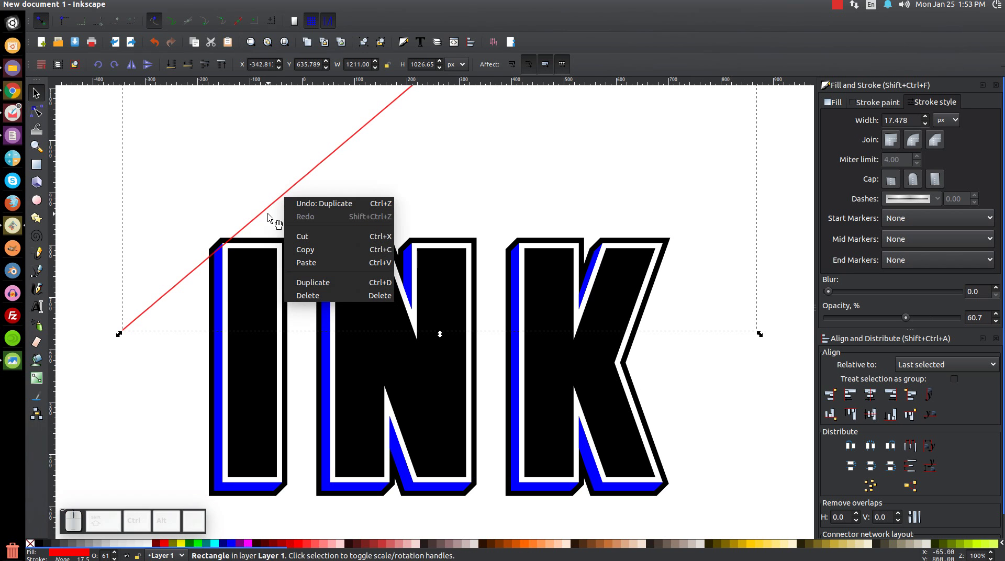
pyautogui.click(267, 215)
pyautogui.moveTo(267, 208)
pyautogui.mouseDown()
pyautogui.moveTo(270, 221)
pyautogui.moveTo(278, 216)
pyautogui.mouseUp()
pyautogui.moveTo(258, 145); pyautogui.dragTo(398, 331)
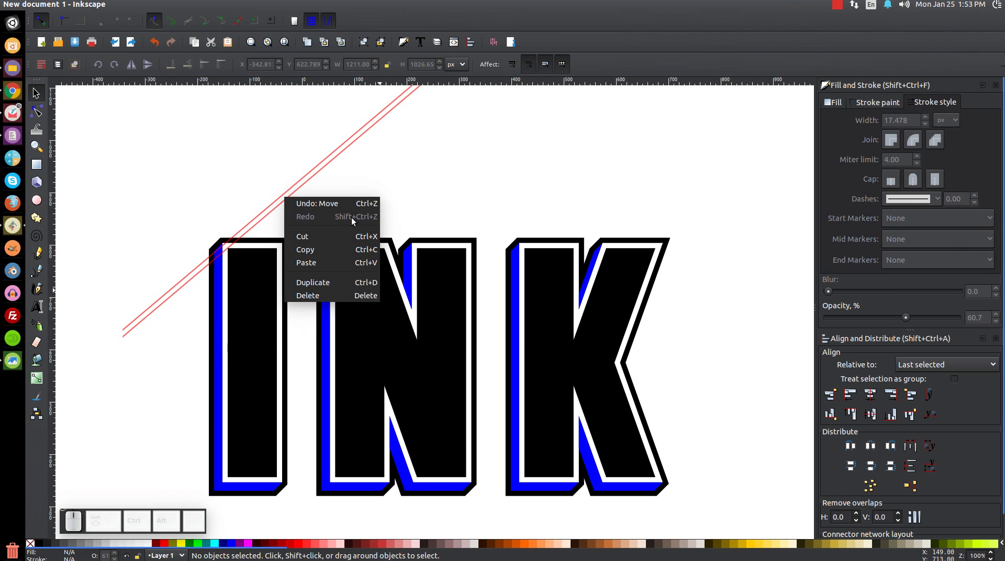
# - Duplicate the red strip and stamp more parallel copies at uneven spacing down across the letter I
pyautogui.click(322, 285)
pyautogui.moveTo(247, 238); pyautogui.dragTo(274, 238)
pyautogui.press('space')
pyautogui.press('space')
pyautogui.press('space')
pyautogui.press('space')
pyautogui.press('space')
pyautogui.press('space')
pyautogui.press('space')
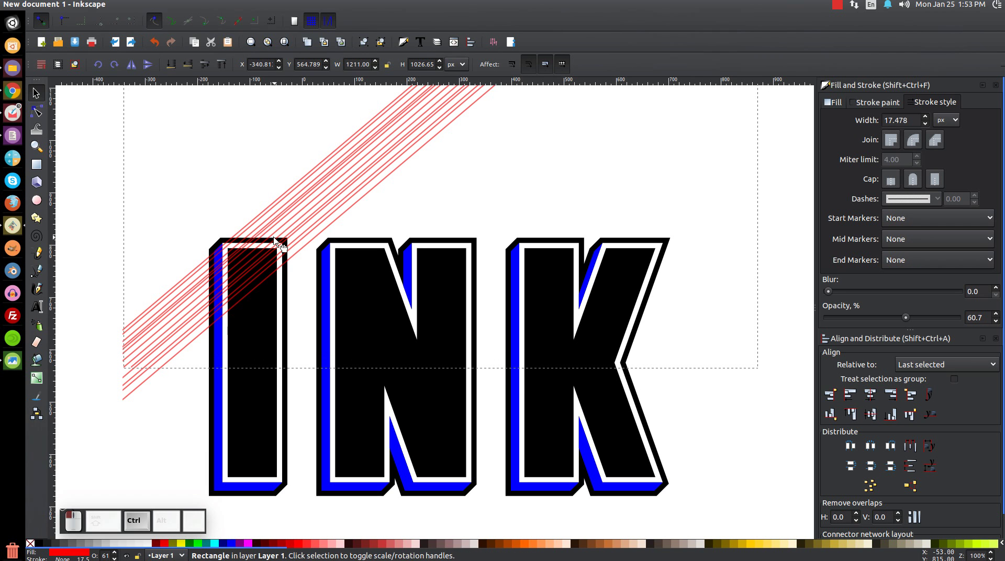
# - Select all the red strips without the lettering group, duplicate them, and move the copies straight down below the first set
pyautogui.scroll(5, 322, 382)
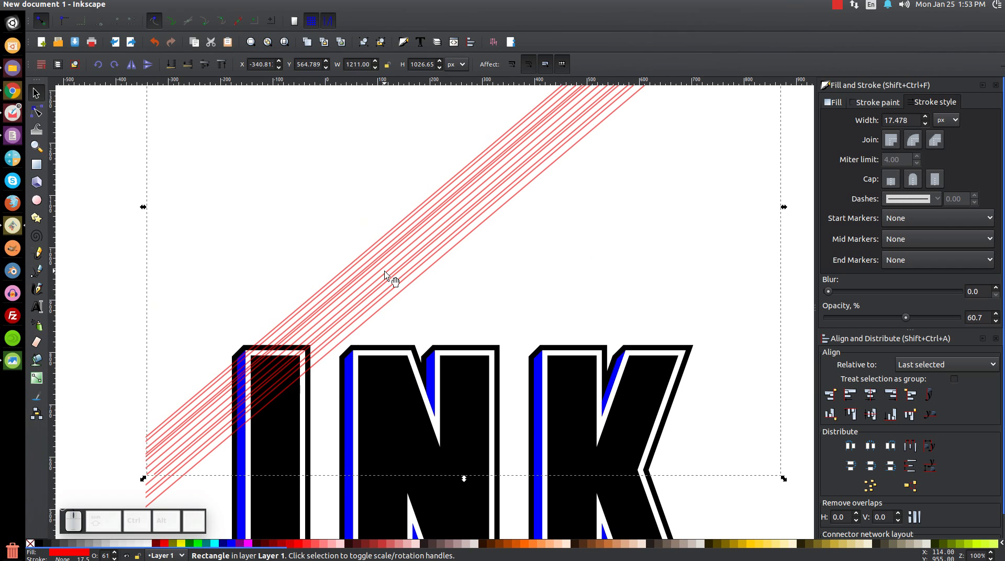
pyautogui.scroll(-3, 385, 271)
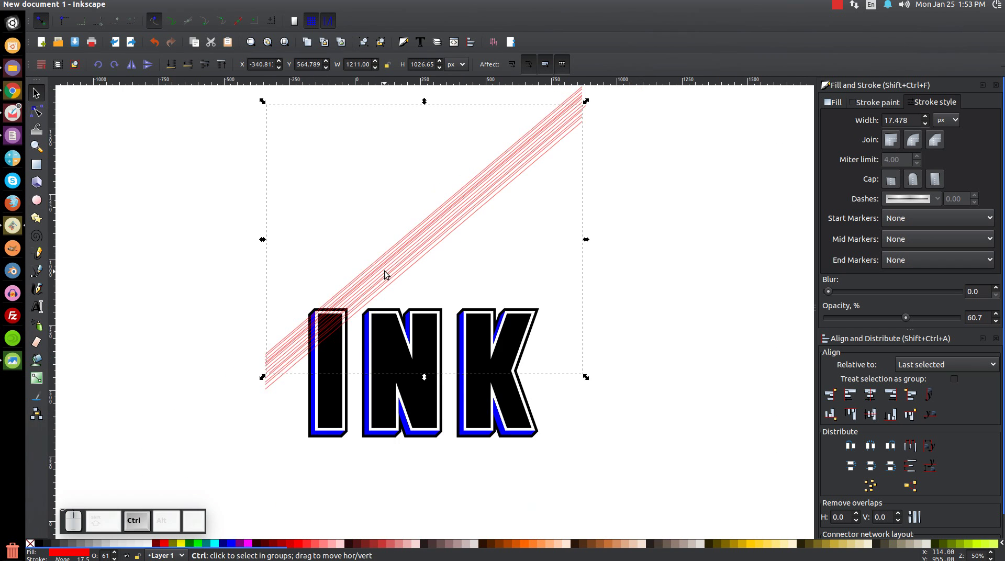
pyautogui.moveTo(697, 485); pyautogui.dragTo(190, 108)
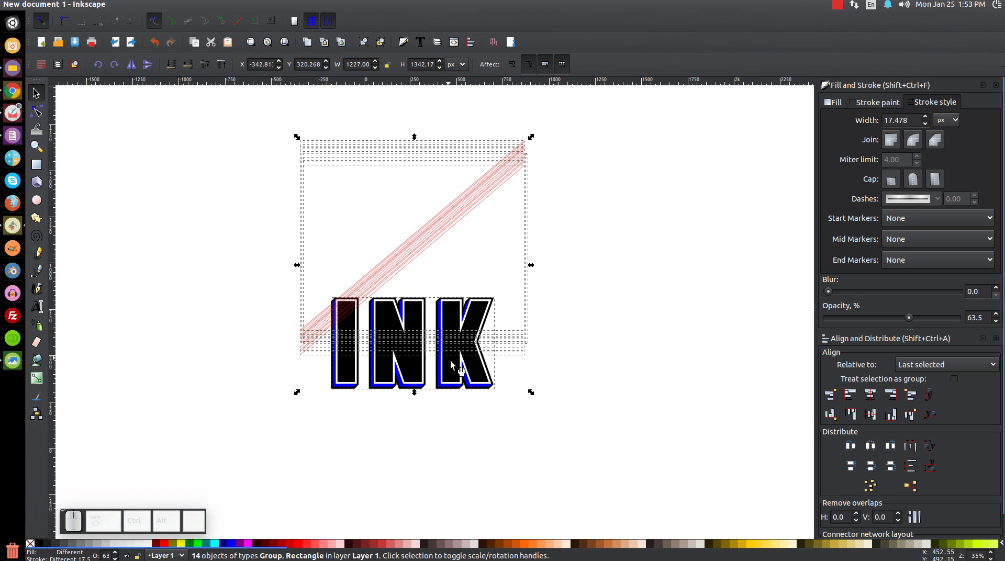
pyautogui.press('shift')
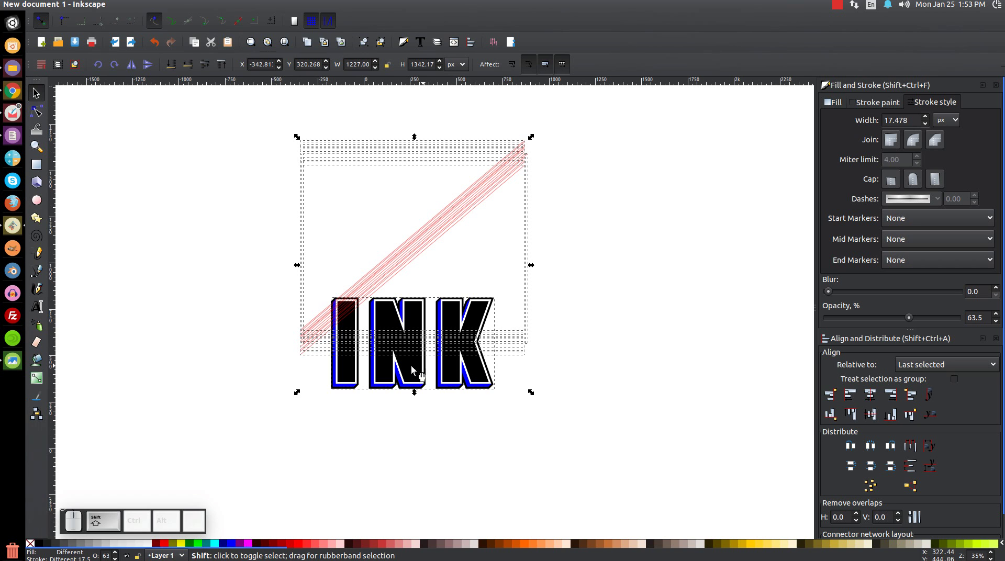
pyautogui.keyDown('shift'); pyautogui.click(482, 381); pyautogui.keyUp('shift')
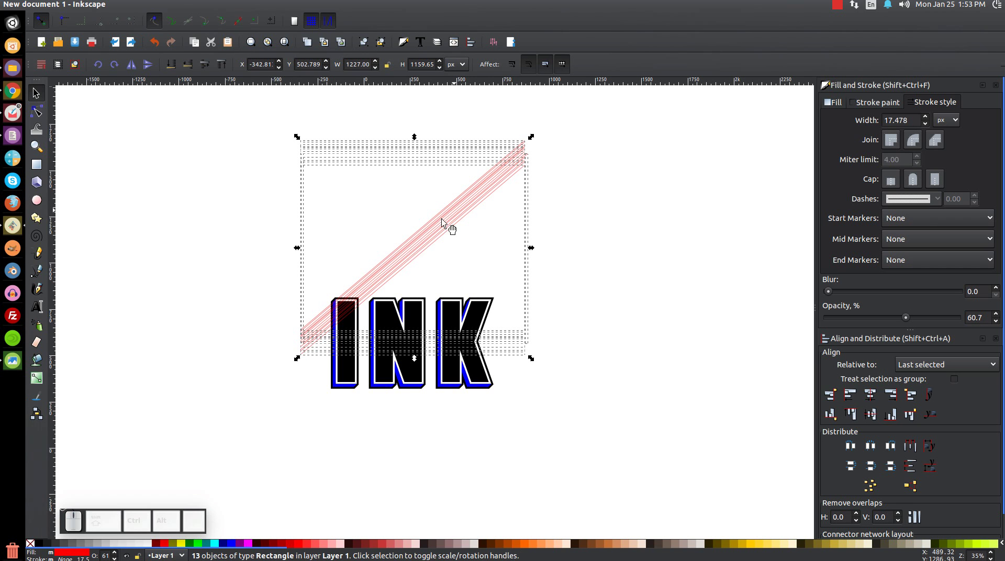
pyautogui.rightClick(404, 249)
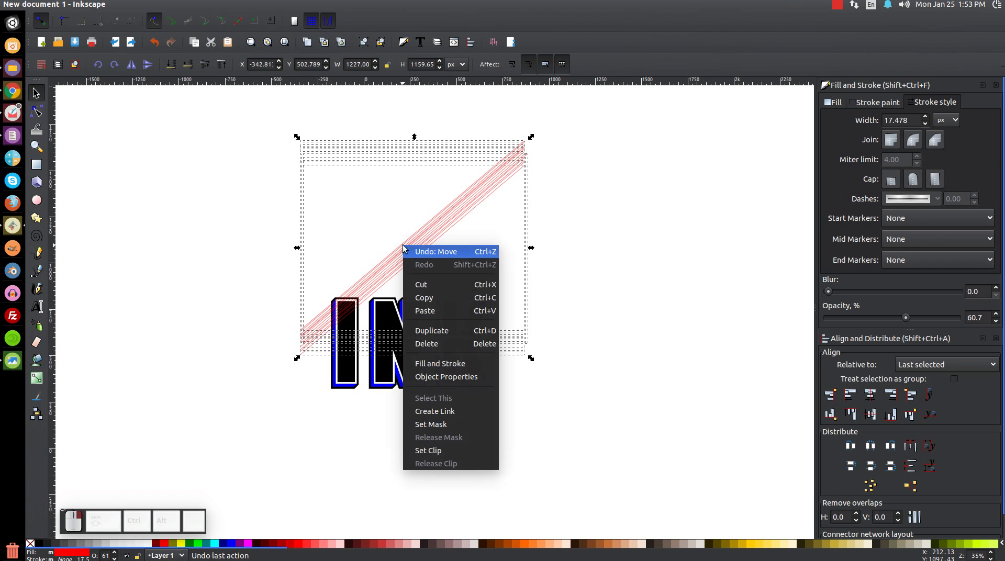
pyautogui.click(430, 332)
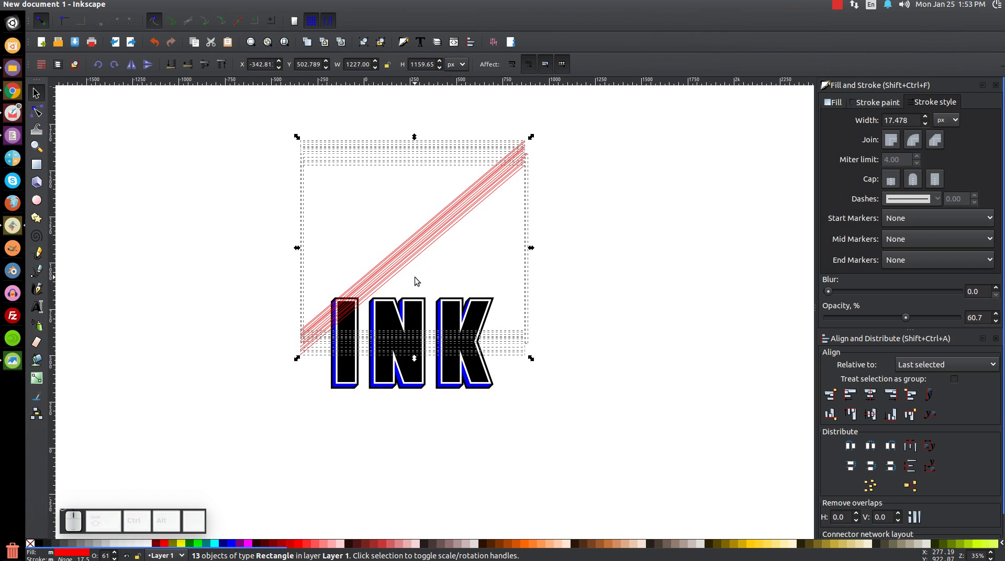
pyautogui.moveTo(416, 238); pyautogui.dragTo(422, 268)
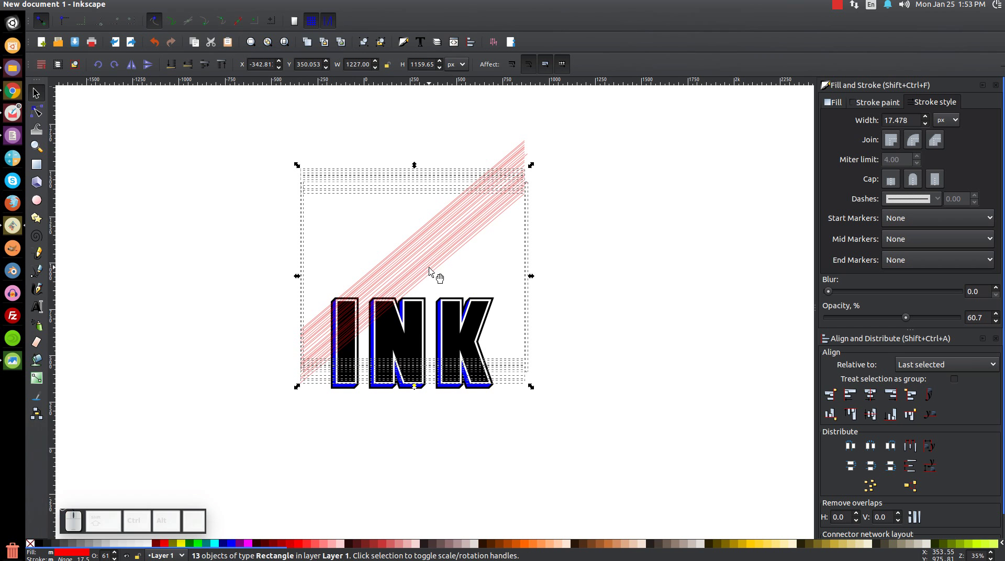
# - Duplicate the set of 13 red strips twice more, placing each copy straight down below the previous set
pyautogui.rightClick(429, 270)
pyautogui.click(455, 353)
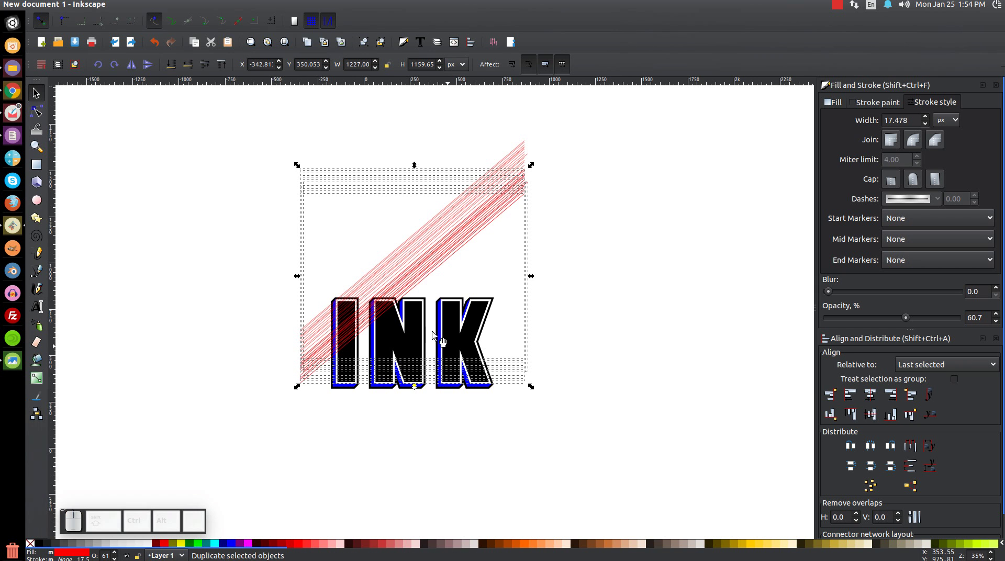
pyautogui.moveTo(430, 255); pyautogui.dragTo(446, 312)
pyautogui.rightClick(434, 282)
pyautogui.click(442, 368)
# - Select all red strips without the lettering group, duplicate them, move the copies straight down past the lettering, and clear the selection
pyautogui.moveTo(653, 496); pyautogui.dragTo(111, 84)
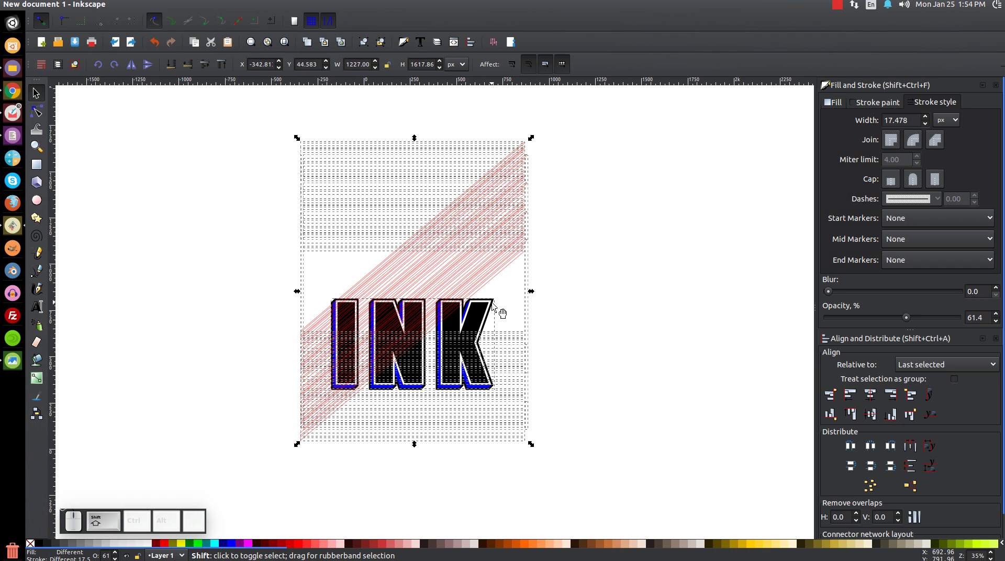
pyautogui.rightClick(461, 214)
pyautogui.click(482, 298)
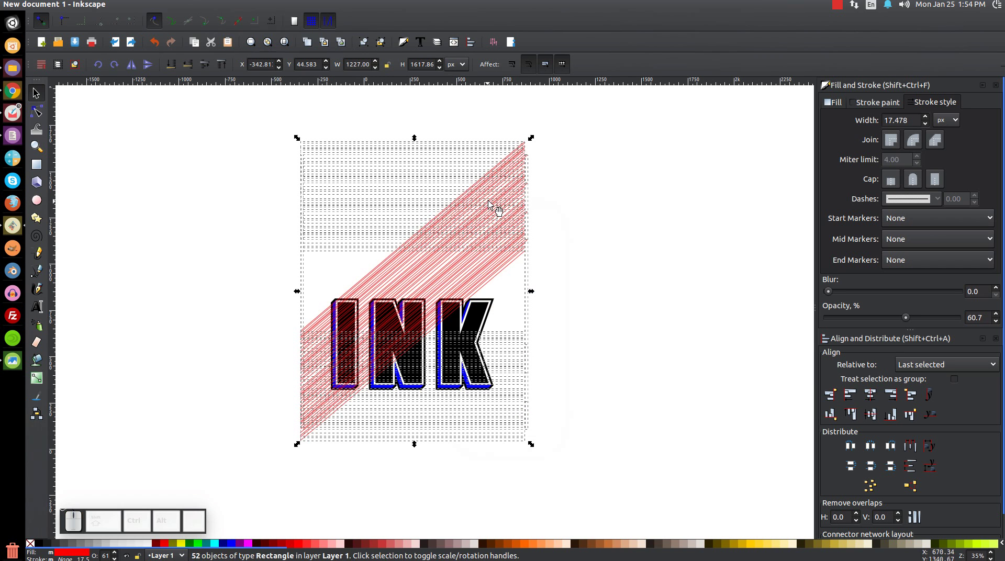
pyautogui.moveTo(487, 205); pyautogui.dragTo(492, 314)
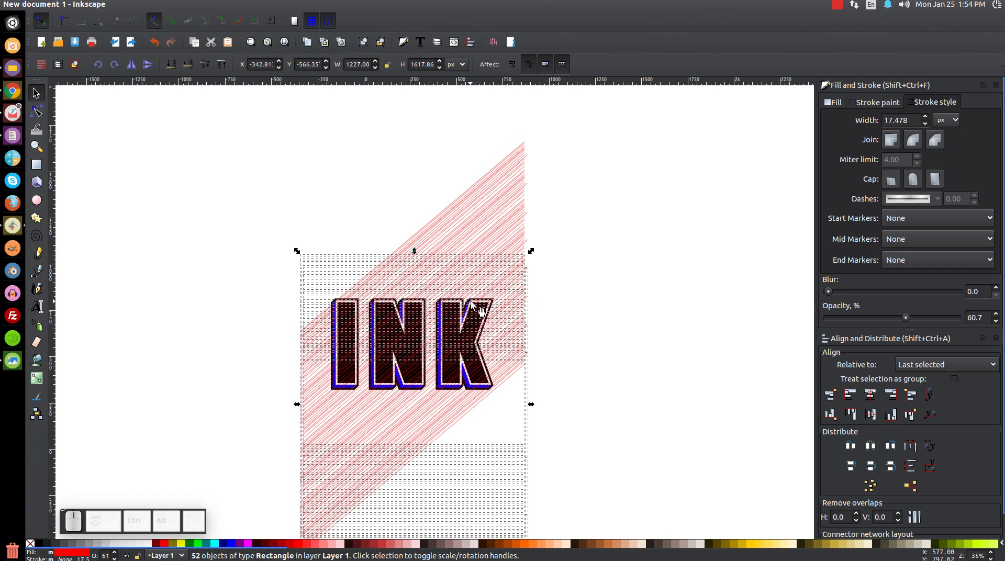
pyautogui.click(307, 282)
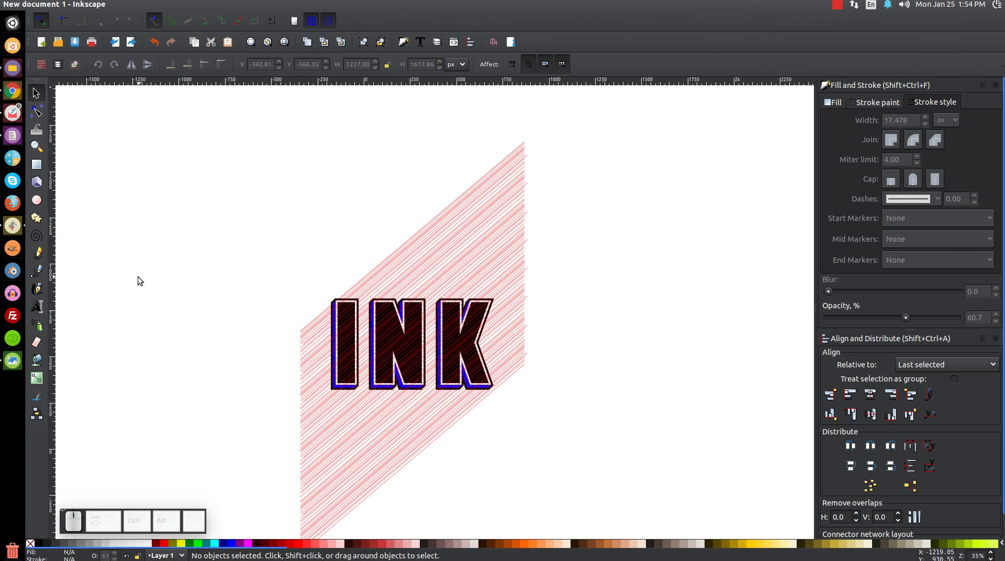
# - Raise the INK lettering group above the strips and move it onto the blank canvas to their right
pyautogui.moveTo(702, 434)
pyautogui.mouseDown()
pyautogui.moveTo(607, 384)
pyautogui.moveTo(332, 286)
pyautogui.moveTo(189, 272)
pyautogui.moveTo(219, 279)
pyautogui.mouseUp()
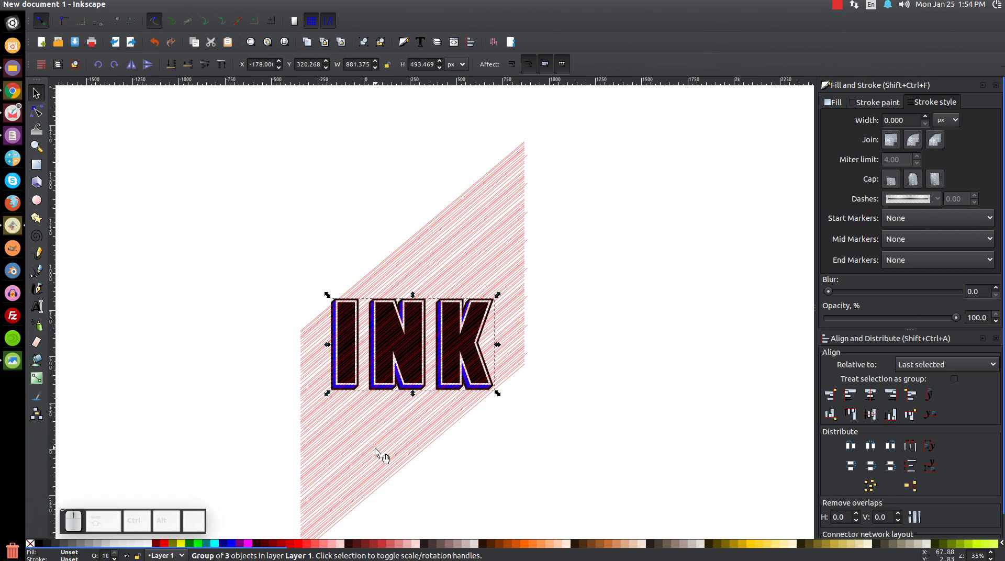
pyautogui.click(222, 64)
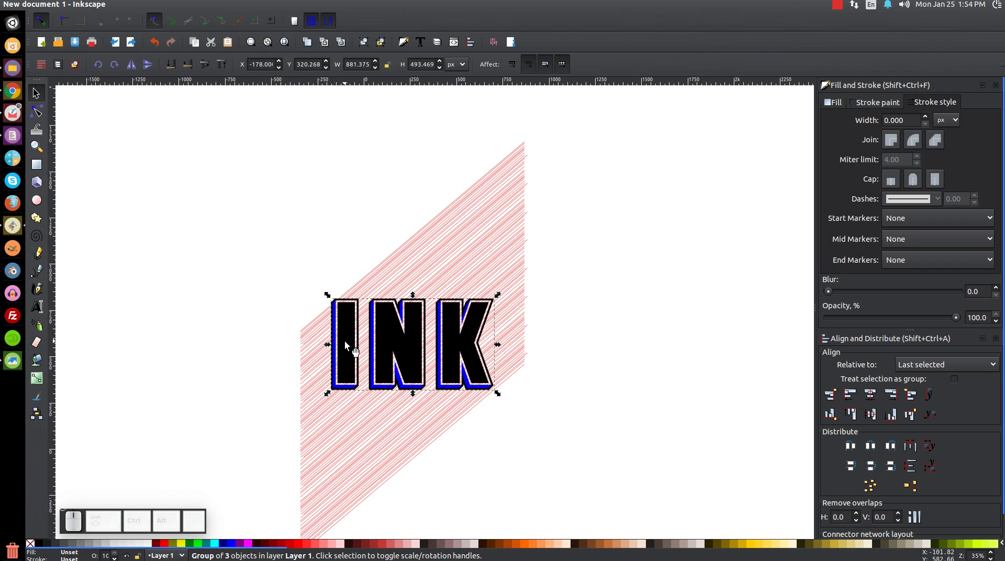
pyautogui.moveTo(344, 327)
pyautogui.mouseDown()
pyautogui.moveTo(379, 341)
pyautogui.moveTo(618, 293)
pyautogui.mouseUp()
# - Select all the red strips, centre them on one vertical axis, and make the vertical gaps between them equal
pyautogui.scroll(-1, 499, 326)
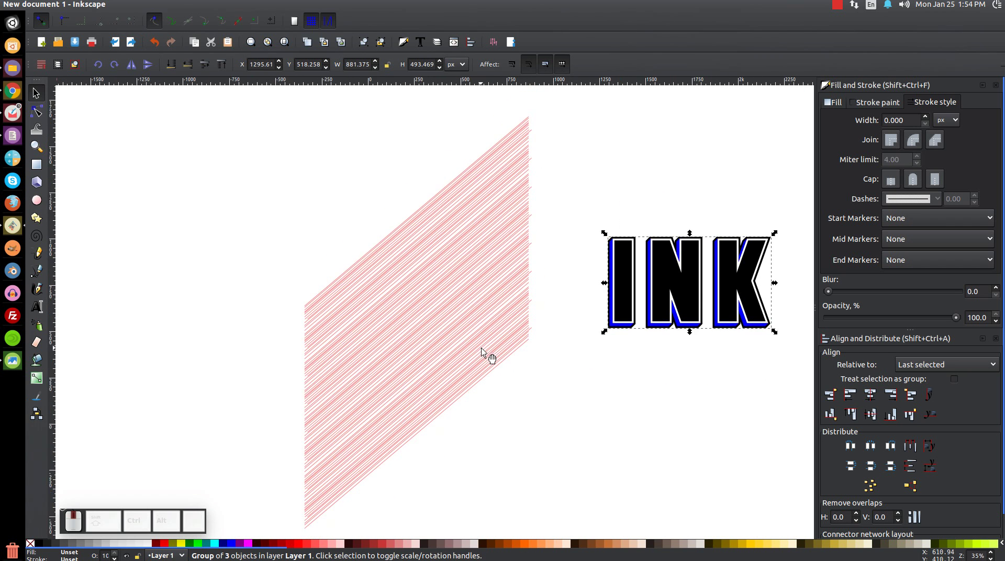
pyautogui.hscroll(-2, 539, 376)
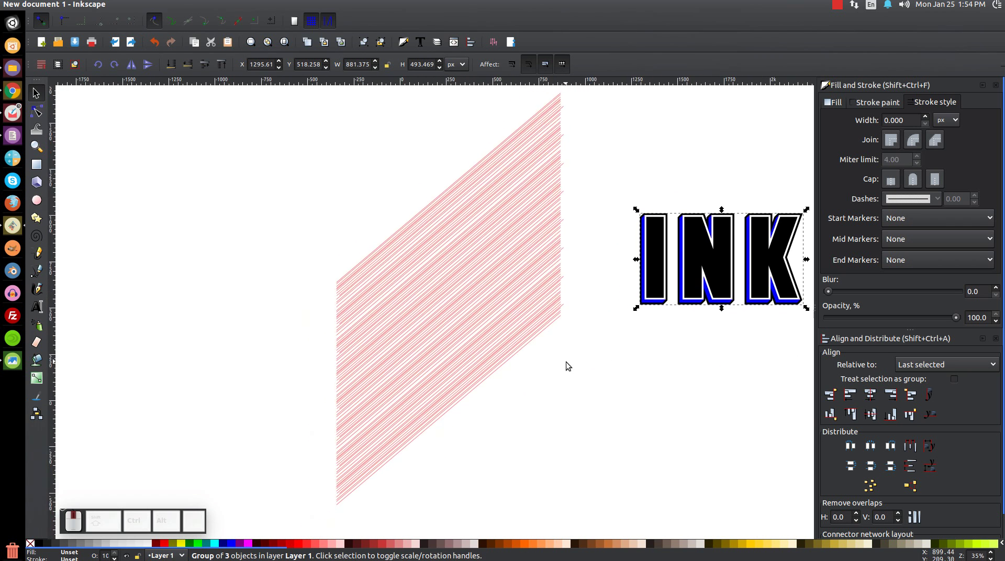
pyautogui.moveTo(650, 529)
pyautogui.mouseDown()
pyautogui.moveTo(374, 332)
pyautogui.moveTo(278, 173)
pyautogui.moveTo(260, 95)
pyautogui.mouseUp()
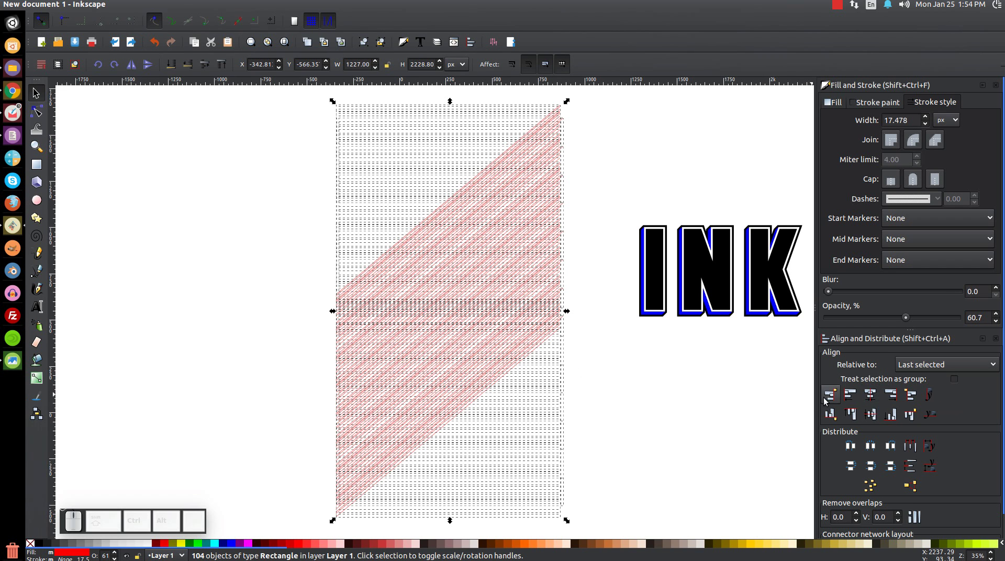
pyautogui.click(871, 395)
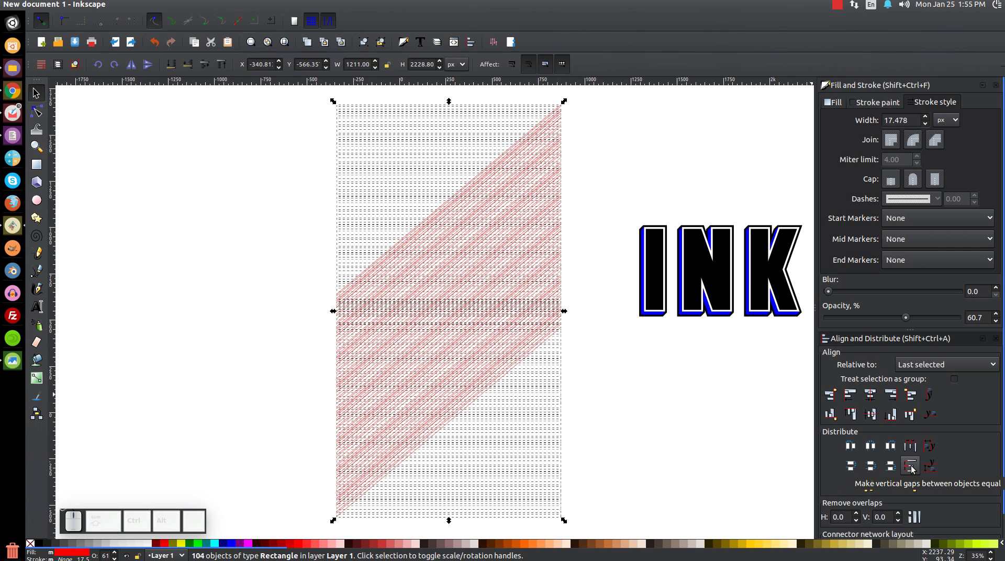
pyautogui.click(911, 468)
# - Merge all the evenly spaced red strips into a single path with Union
pyautogui.press('1')
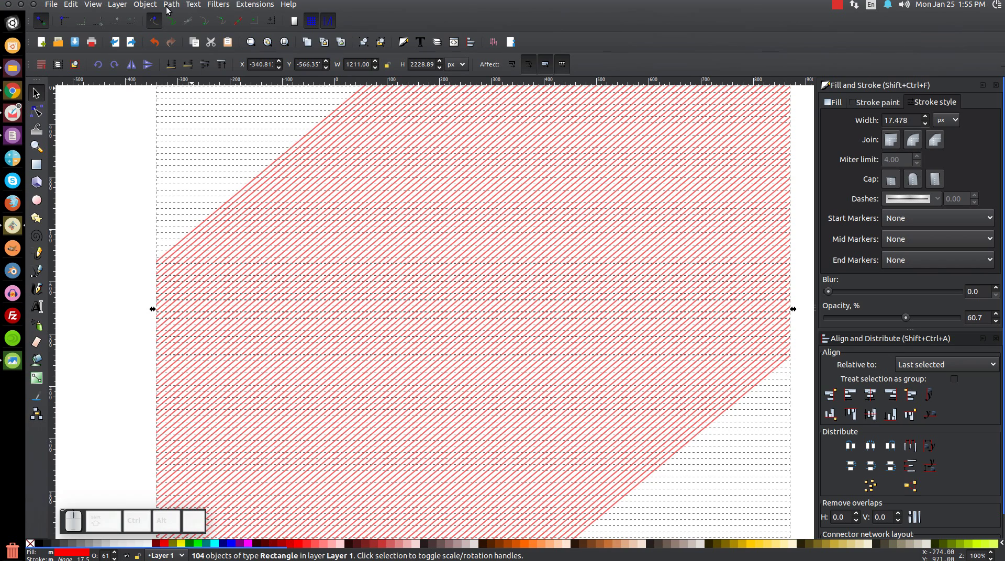
pyautogui.click(171, 5)
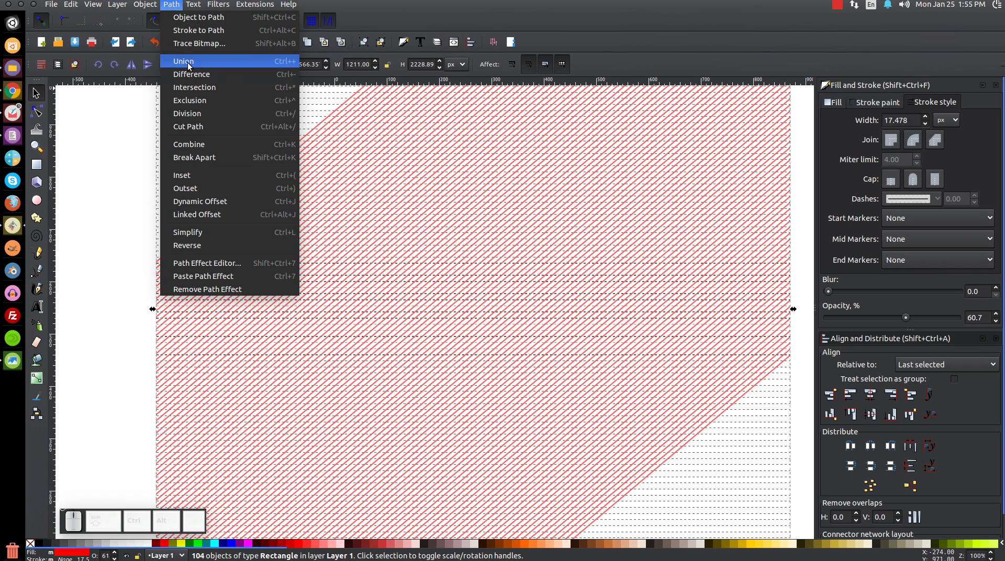
pyautogui.click(189, 64)
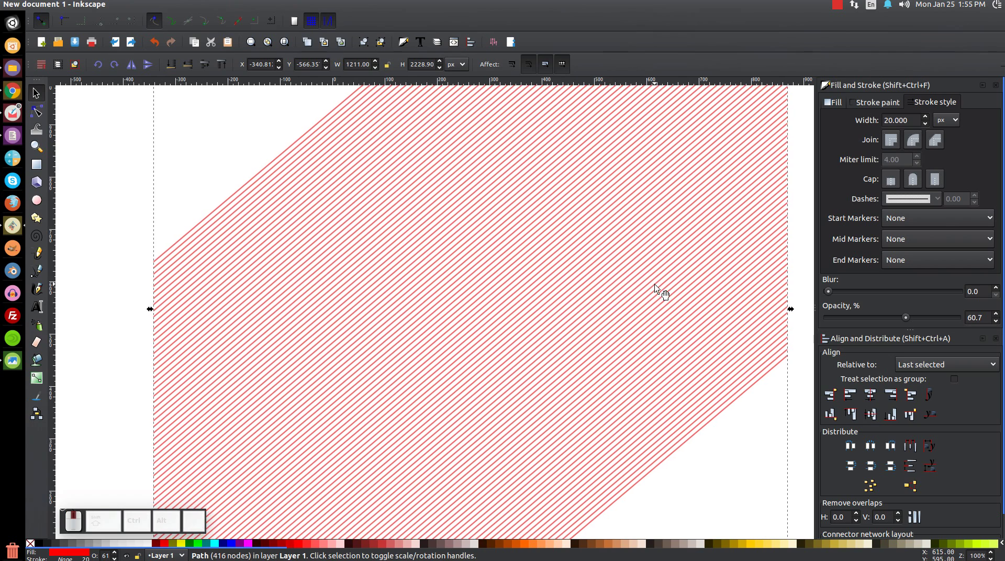
# - Ungroup the INK lettering, including its nested group, into separate paths and clear the selection
pyautogui.moveTo(654, 287); pyautogui.dragTo(204, 322)
pyautogui.moveTo(589, 229)
pyautogui.mouseDown()
pyautogui.moveTo(498, 233)
pyautogui.moveTo(278, 330)
pyautogui.moveTo(545, 272)
pyautogui.moveTo(342, 258)
pyautogui.mouseUp()
pyautogui.moveTo(233, 292)
pyautogui.mouseDown()
pyautogui.moveTo(310, 286)
pyautogui.moveTo(227, 303)
pyautogui.mouseUp()
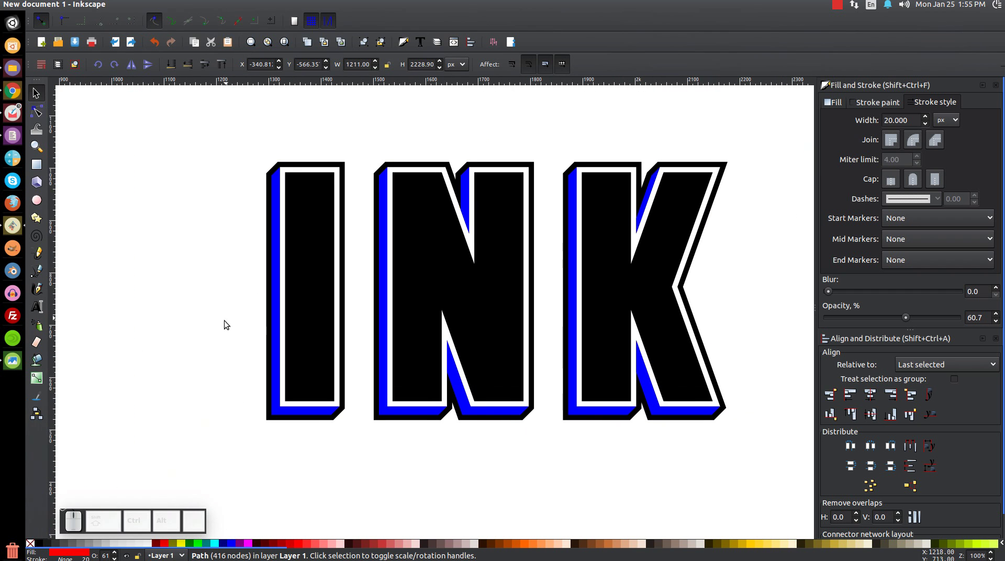
pyautogui.click(283, 187)
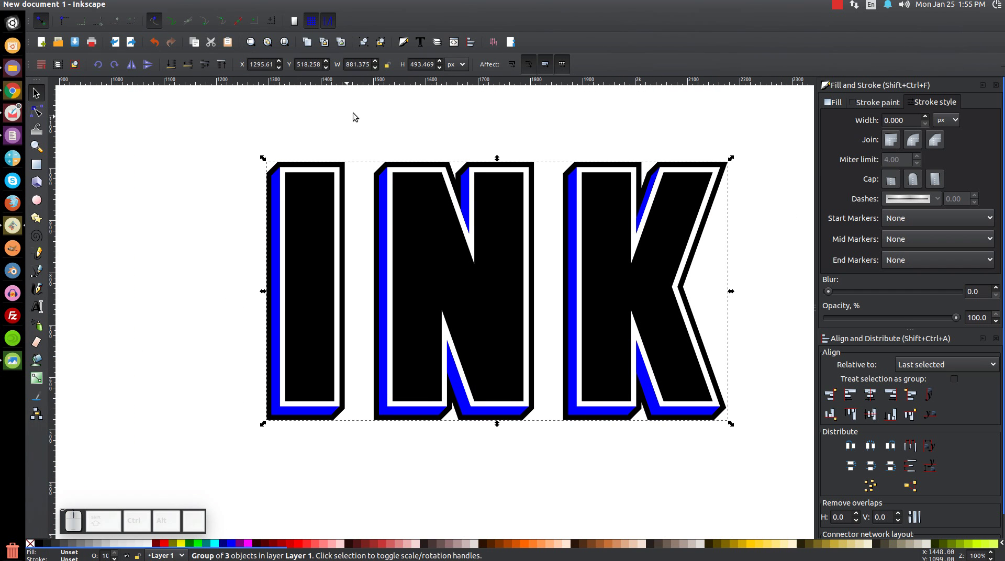
pyautogui.click(382, 42)
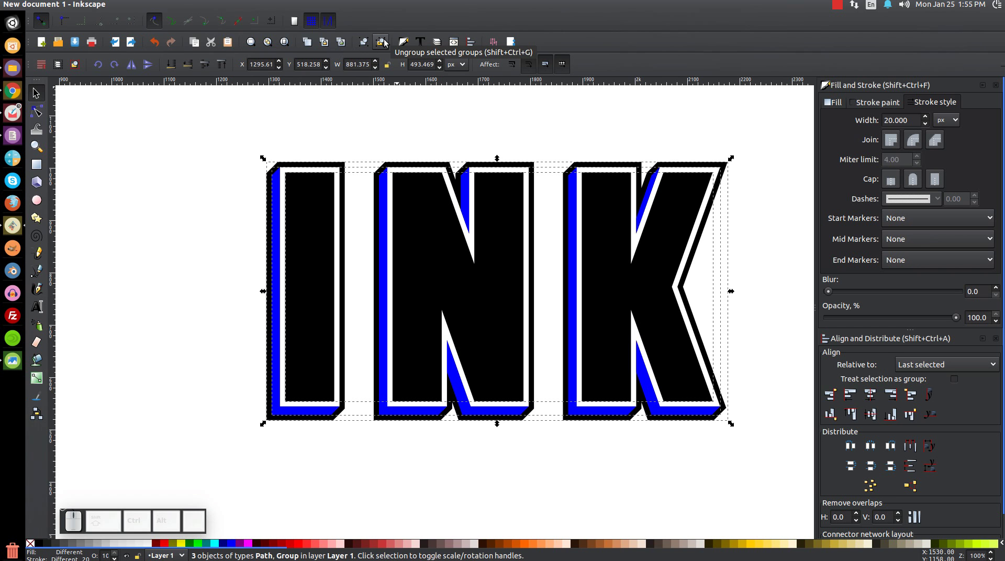
pyautogui.click(382, 42)
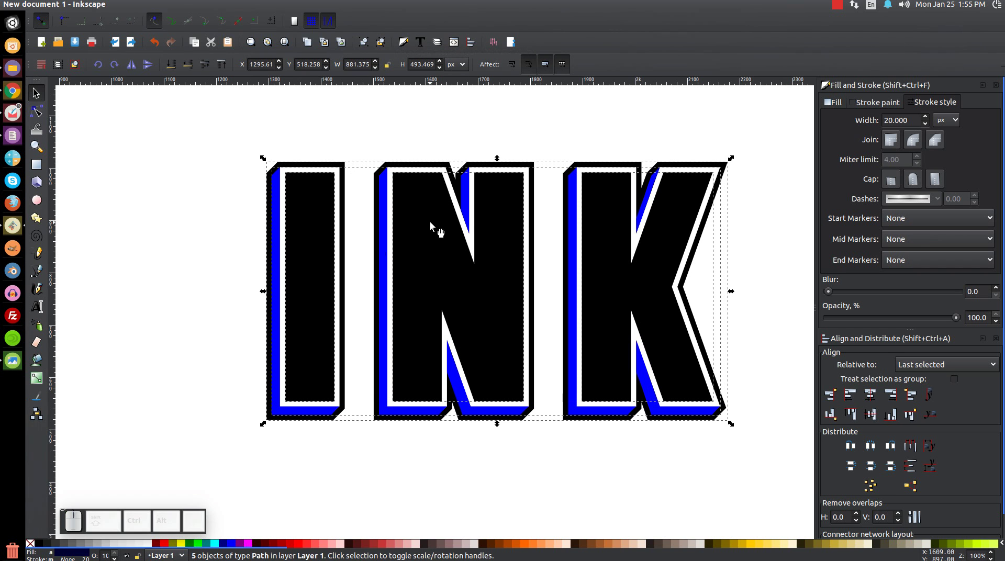
pyautogui.click(157, 267)
# - Raise the red stripe path to the top and centre it horizontally and vertically on the blue letter shadow
pyautogui.moveTo(162, 278)
pyautogui.mouseDown()
pyautogui.moveTo(293, 306)
pyautogui.moveTo(406, 274)
pyautogui.mouseUp()
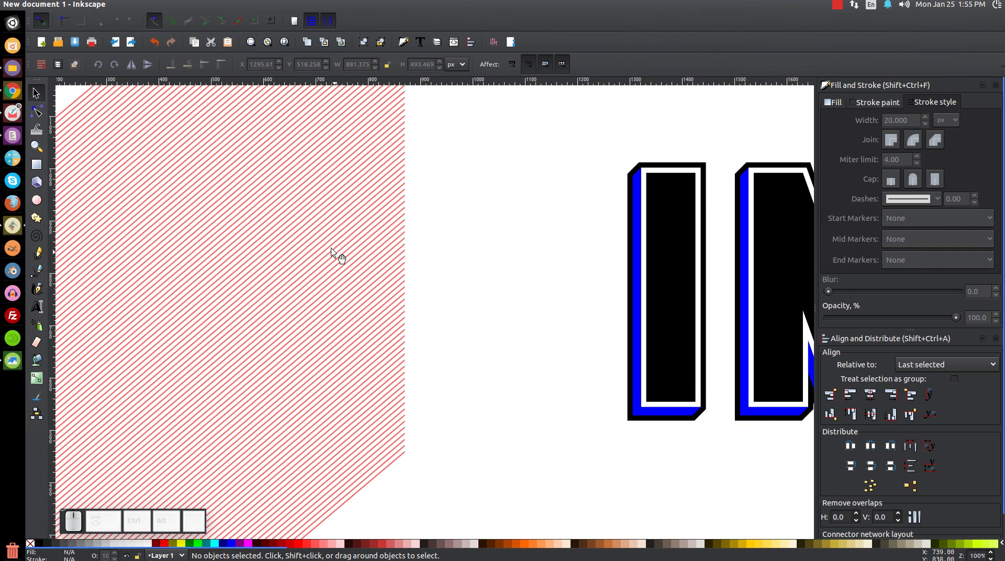
pyautogui.click(278, 186)
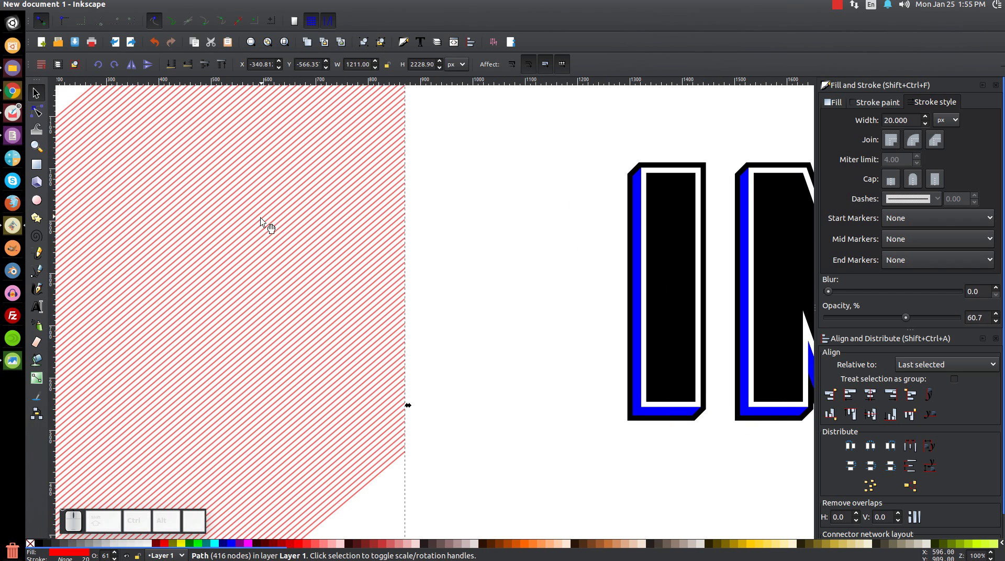
pyautogui.click(223, 64)
pyautogui.press('shift')
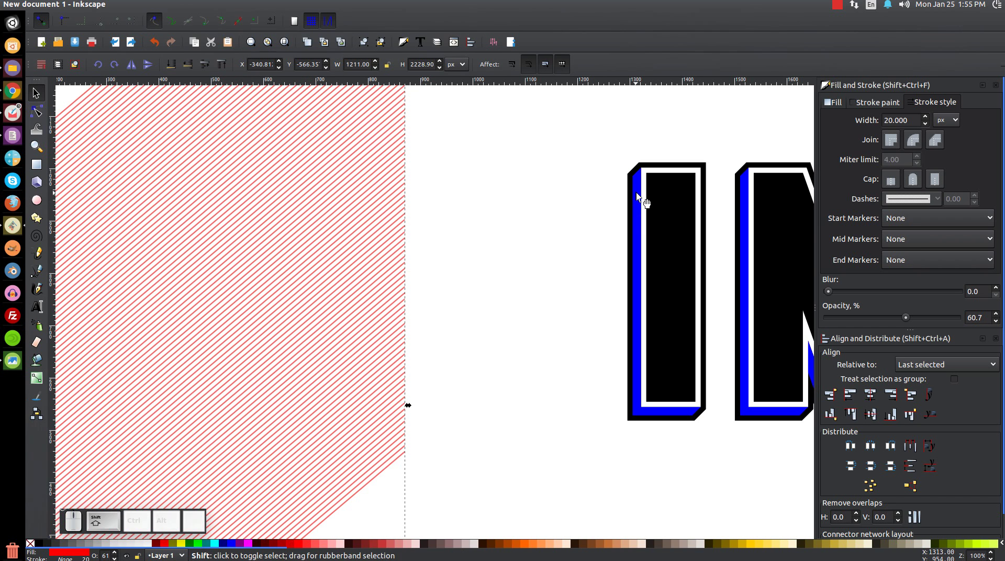
pyautogui.keyDown('shift'); pyautogui.click(637, 195); pyautogui.keyUp('shift')
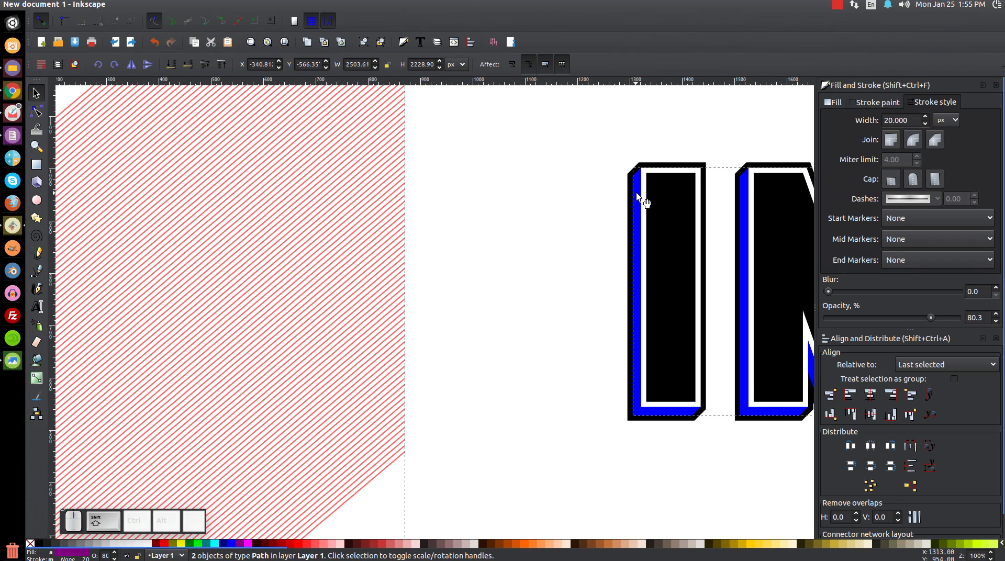
pyautogui.click(870, 395)
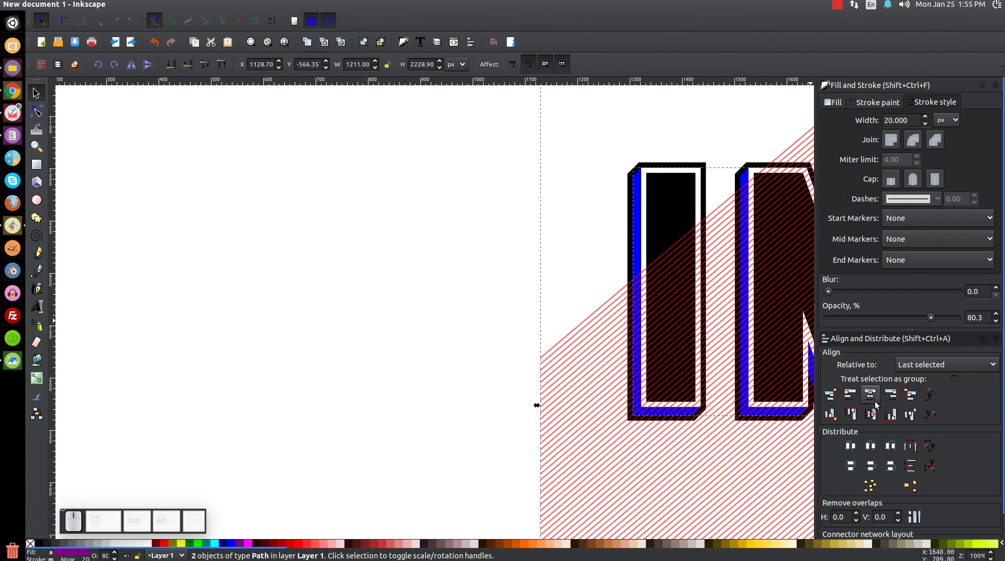
pyautogui.click(871, 413)
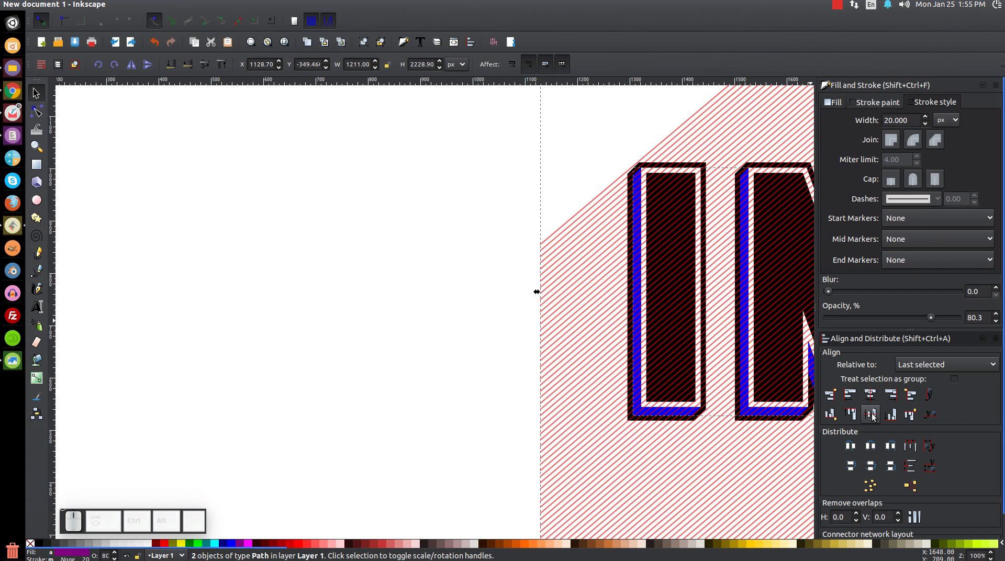
# - Intersect the red stripe path with the blue shadow to turn the shadow into diagonal stripes
pyautogui.moveTo(705, 265)
pyautogui.mouseDown()
pyautogui.moveTo(507, 266)
pyautogui.moveTo(542, 273)
pyautogui.mouseUp()
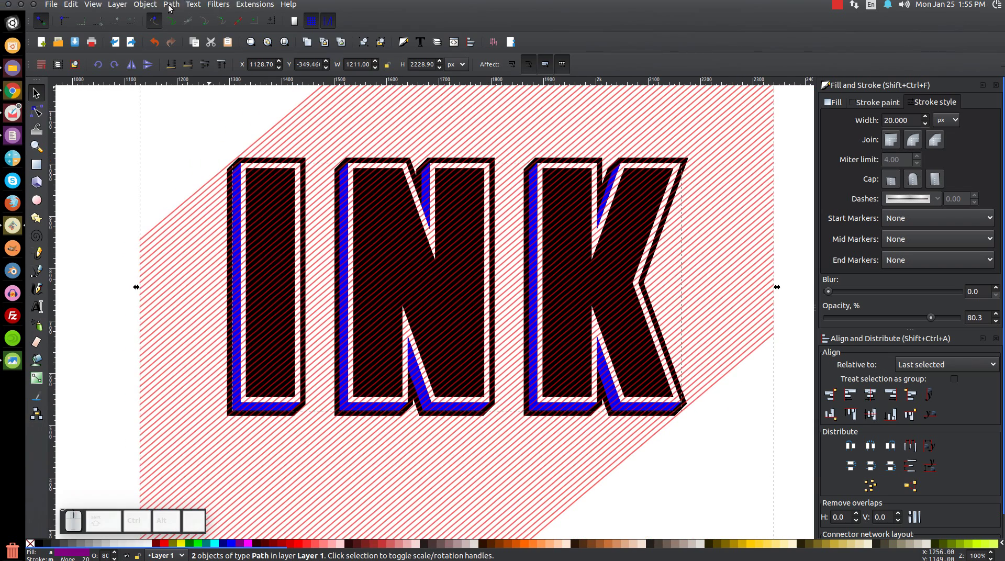
pyautogui.click(171, 4)
pyautogui.click(203, 87)
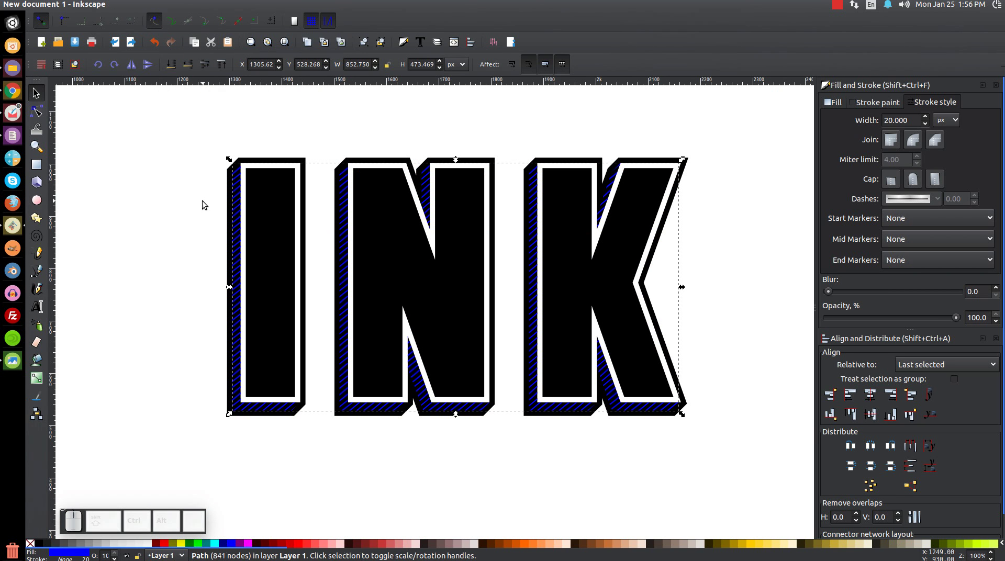
# - Subtract the blue striped shadow from the black backing with Difference and clear the selection
pyautogui.press('shift')
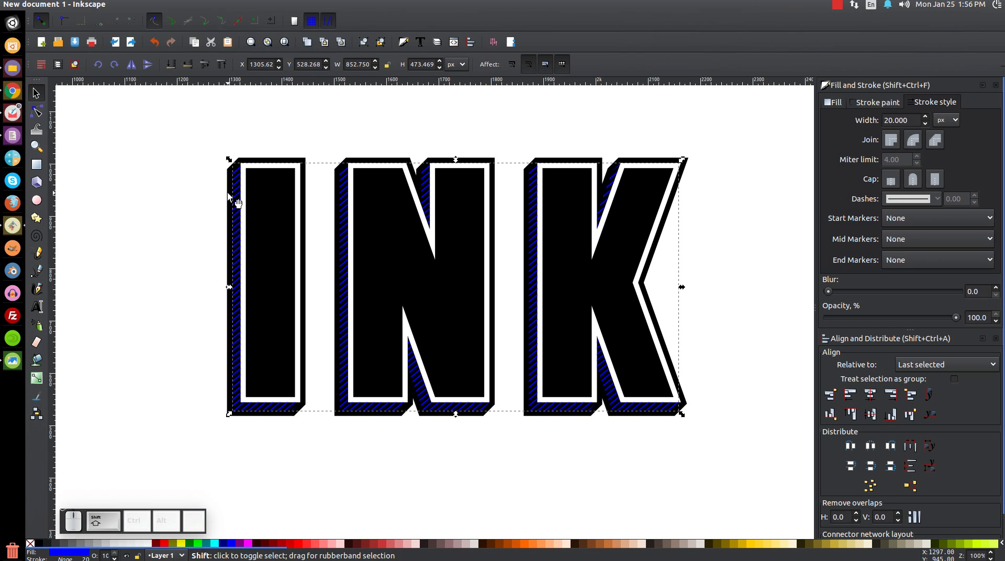
pyautogui.keyDown('shift'); pyautogui.click(227, 197); pyautogui.keyUp('shift')
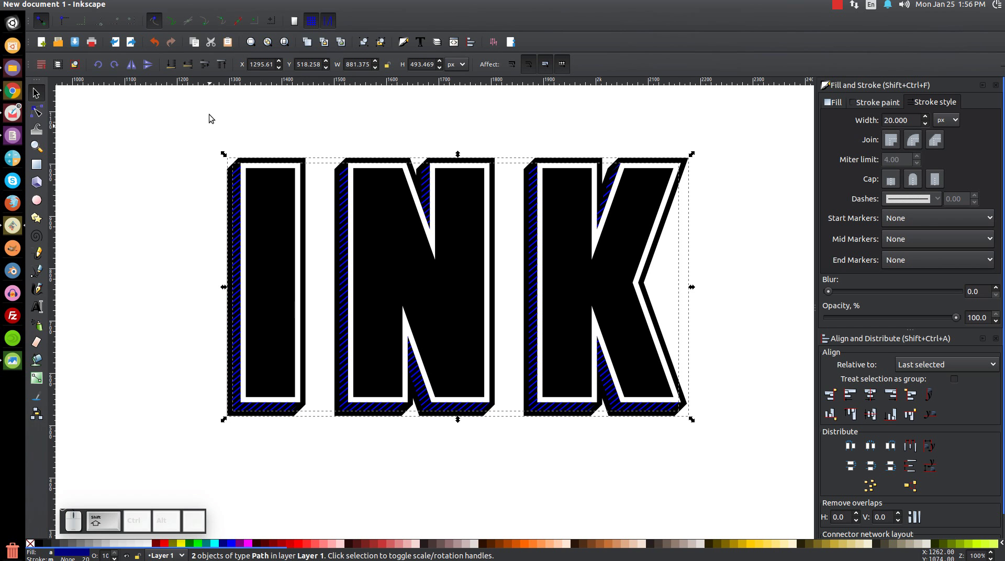
pyautogui.click(173, 4)
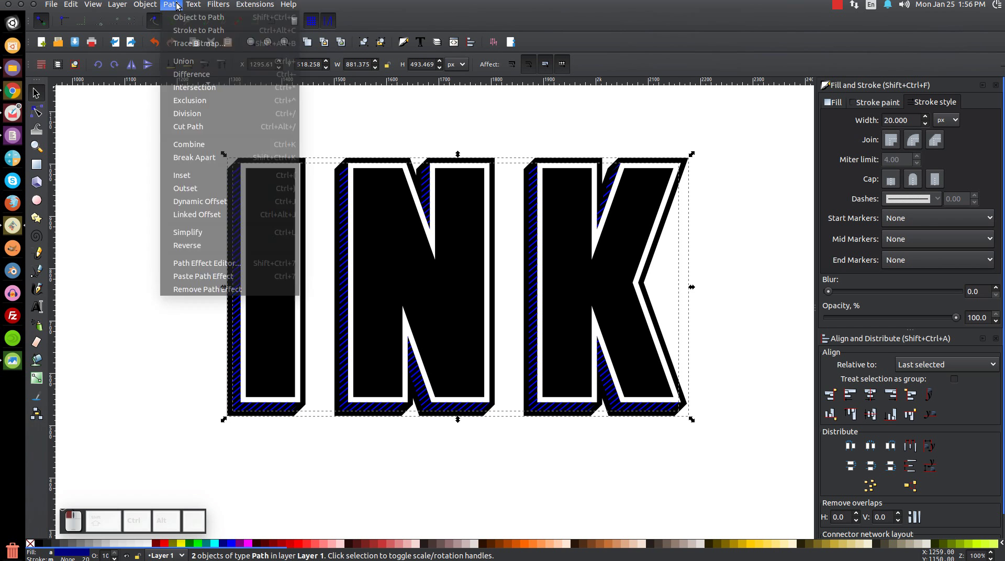
pyautogui.click(193, 69)
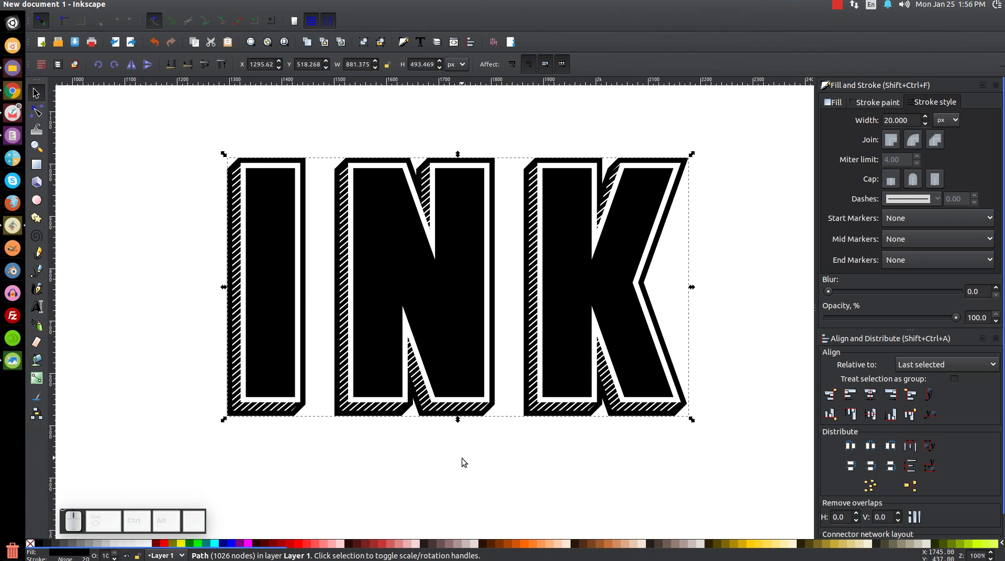
pyautogui.click(413, 489)
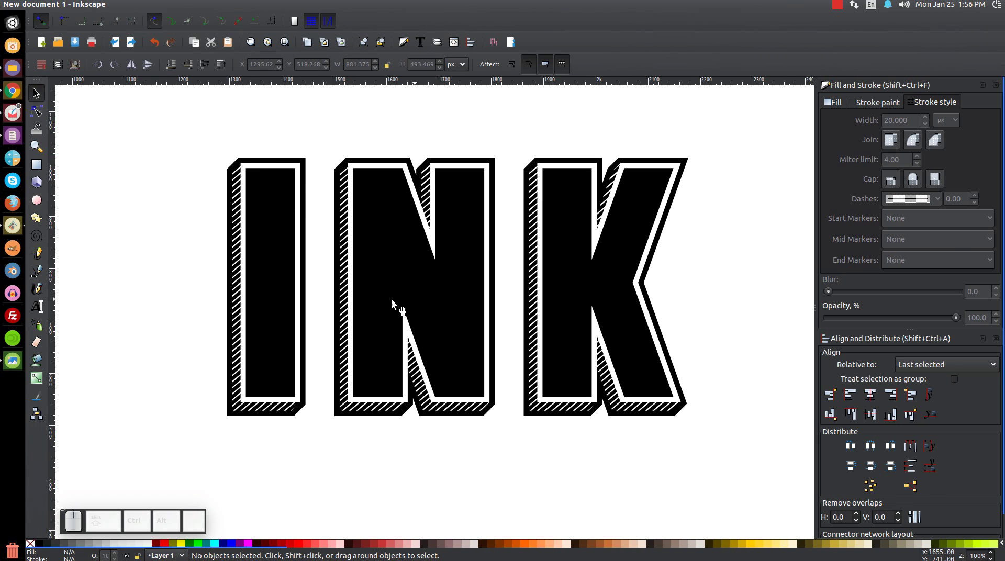
# - Draw a small red circle on the blank canvas to the right of the letter K
pyautogui.hscroll(15, 583, 186)
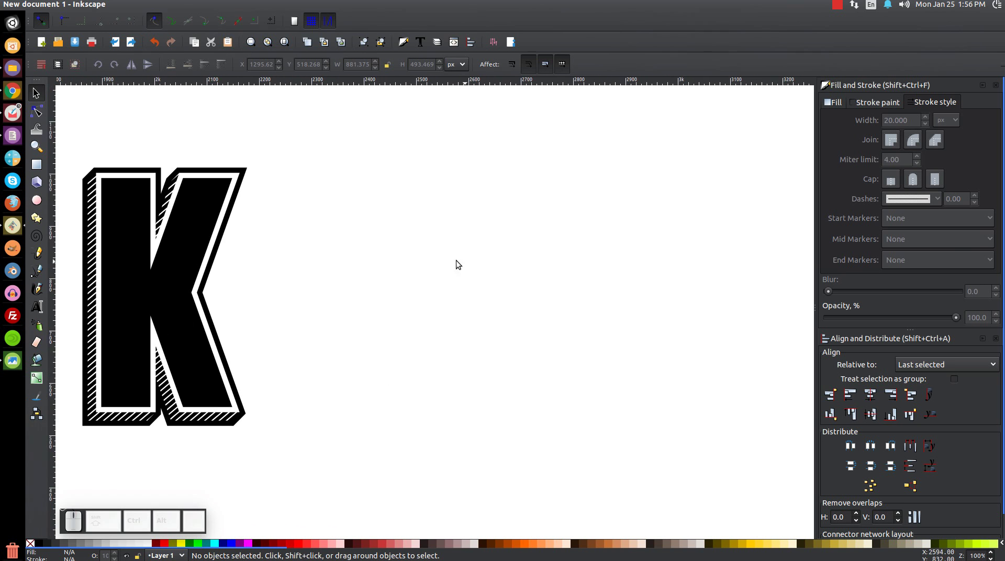
pyautogui.click(37, 200)
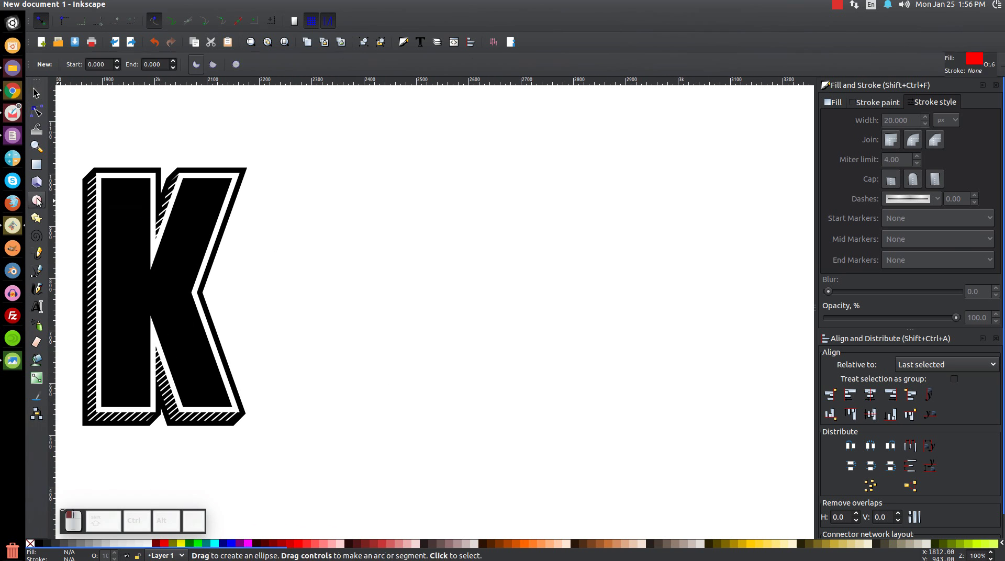
pyautogui.hotkey('ctrl', 'shift')
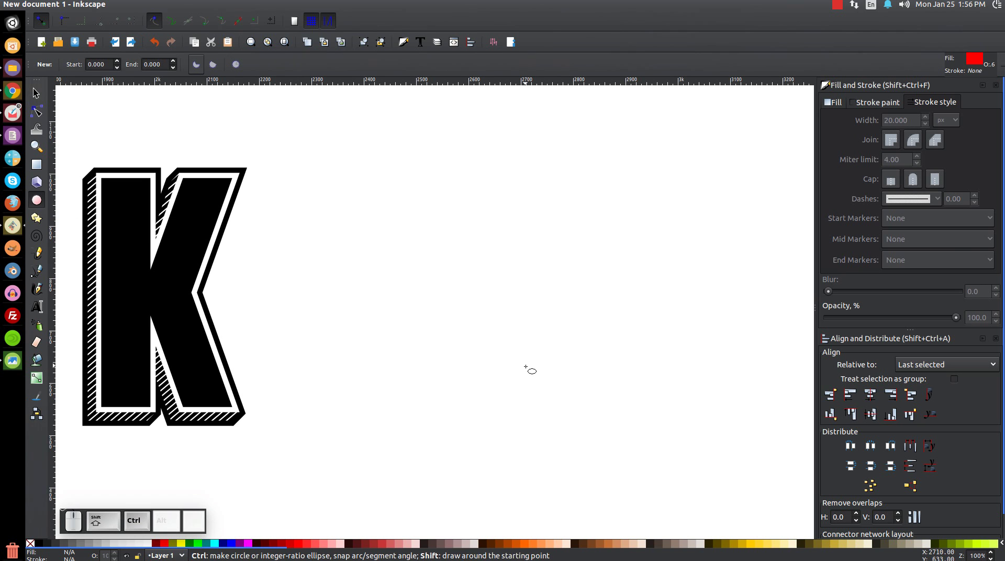
pyautogui.moveTo(473, 350)
pyautogui.mouseDown()
pyautogui.moveTo(494, 368)
pyautogui.moveTo(486, 362)
pyautogui.mouseUp()
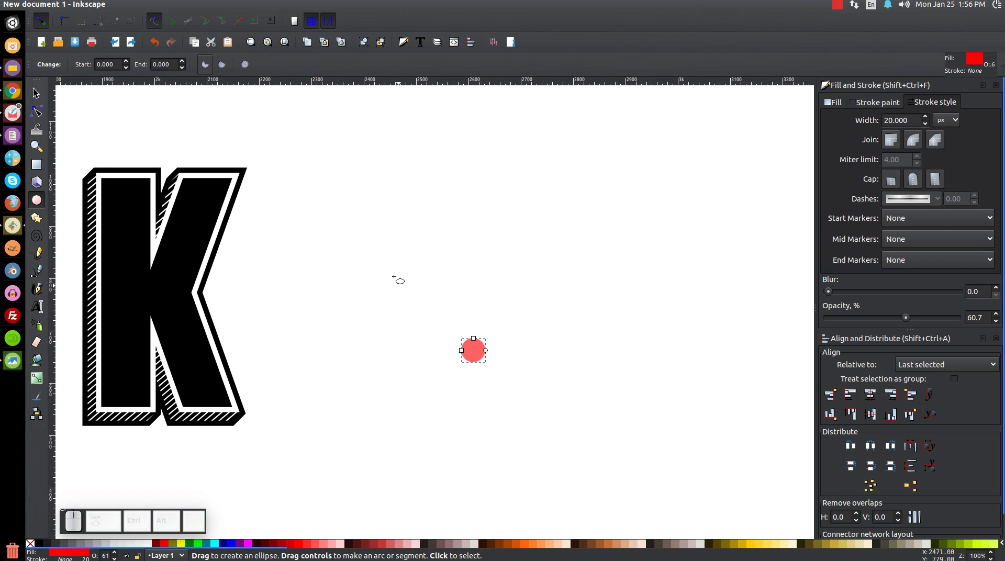
# - Convert the small red circle to a path and switch to the selection tool
pyautogui.click(171, 5)
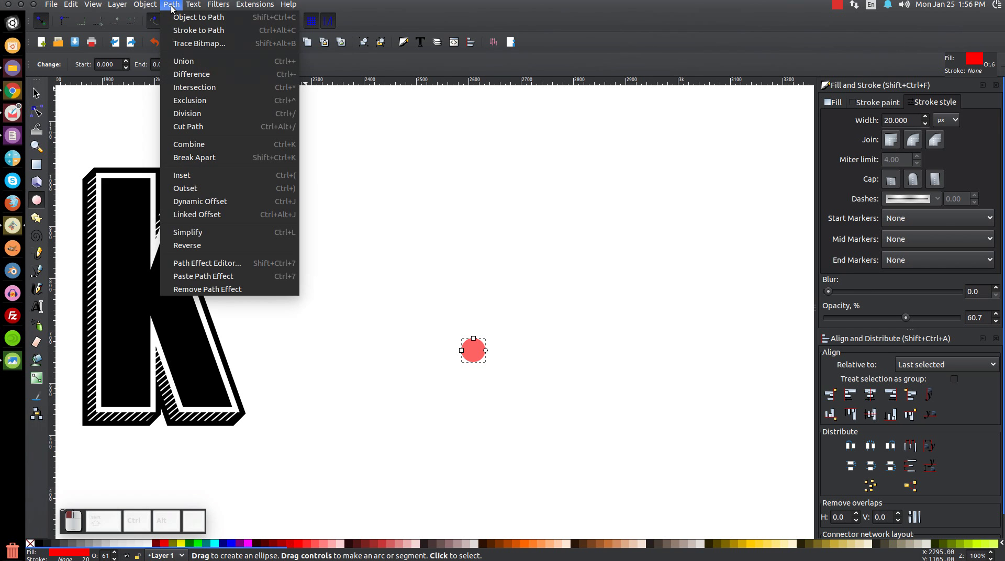
pyautogui.click(178, 18)
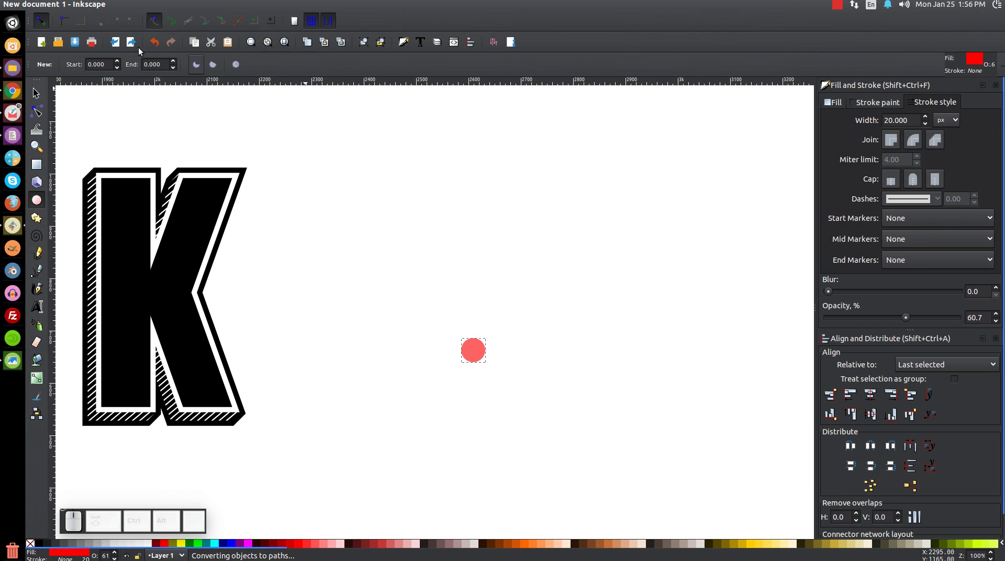
pyautogui.click(37, 93)
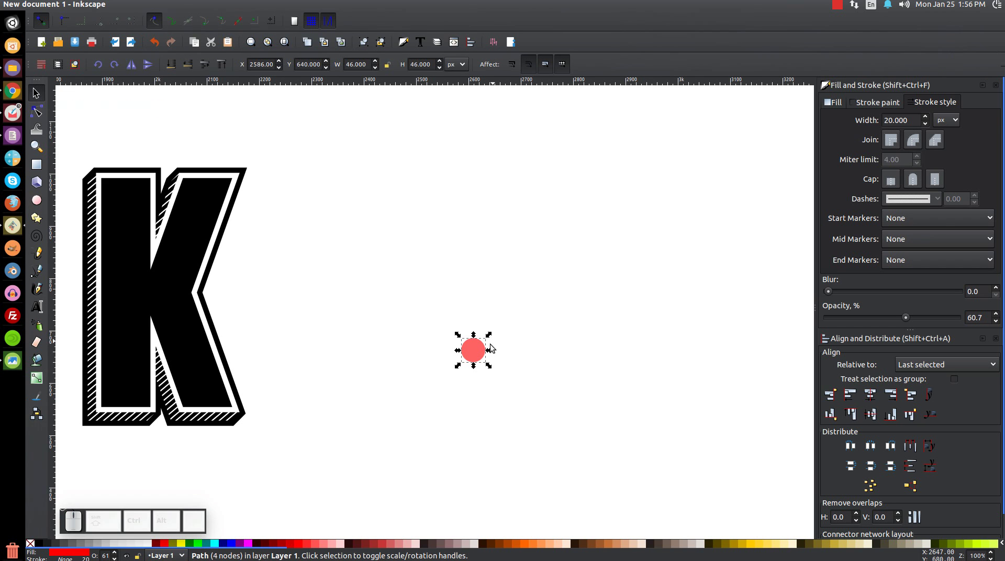
# - Duplicate the red circle path and move the copy straight up, well above the original
pyautogui.rightClick(470, 357)
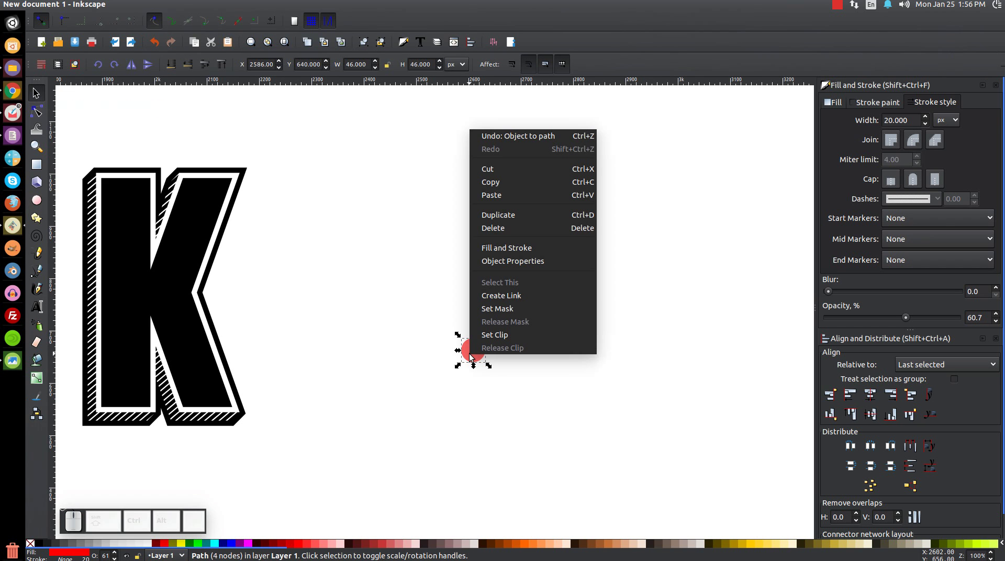
pyautogui.click(507, 214)
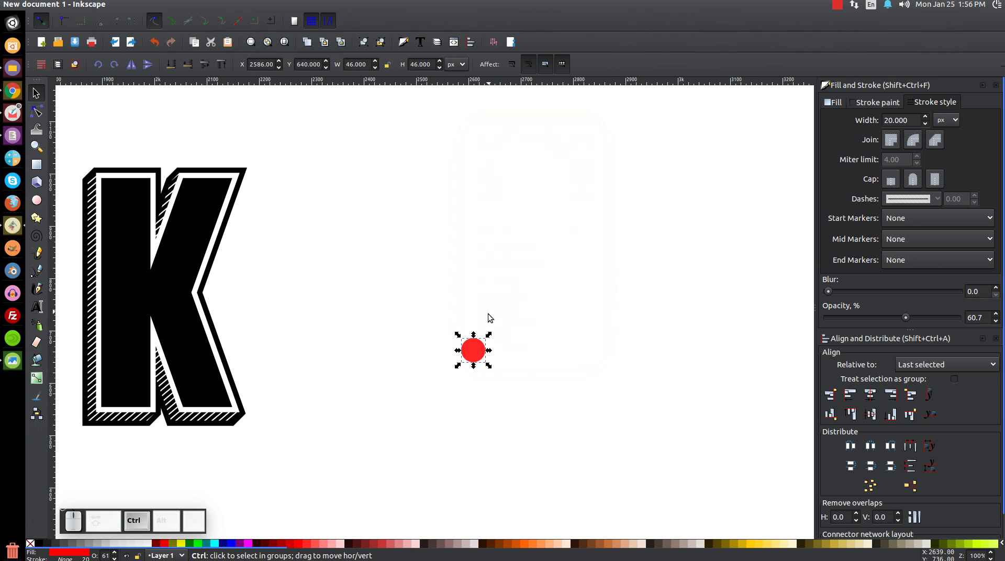
pyautogui.moveTo(482, 354); pyautogui.dragTo(544, 230)
pyautogui.moveTo(478, 199); pyautogui.dragTo(480, 157)
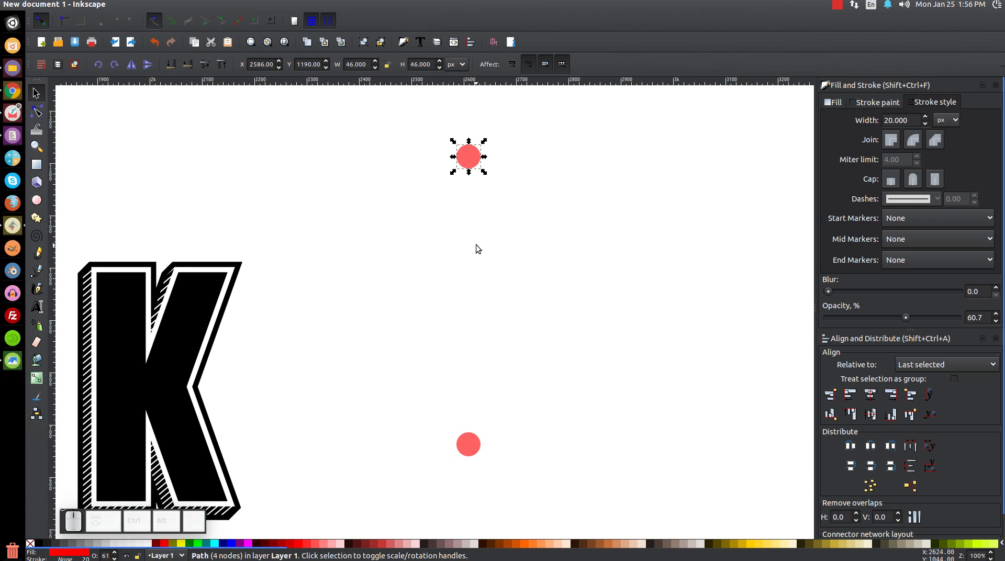
# - Shrink the upper circle proportionally around its centre to a tiny dot about 2.4 px wide and deselect it
pyautogui.hotkey('ctrl', 'shift')
pyautogui.moveTo(486, 175); pyautogui.dragTo(475, 164)
pyautogui.click(471, 181)
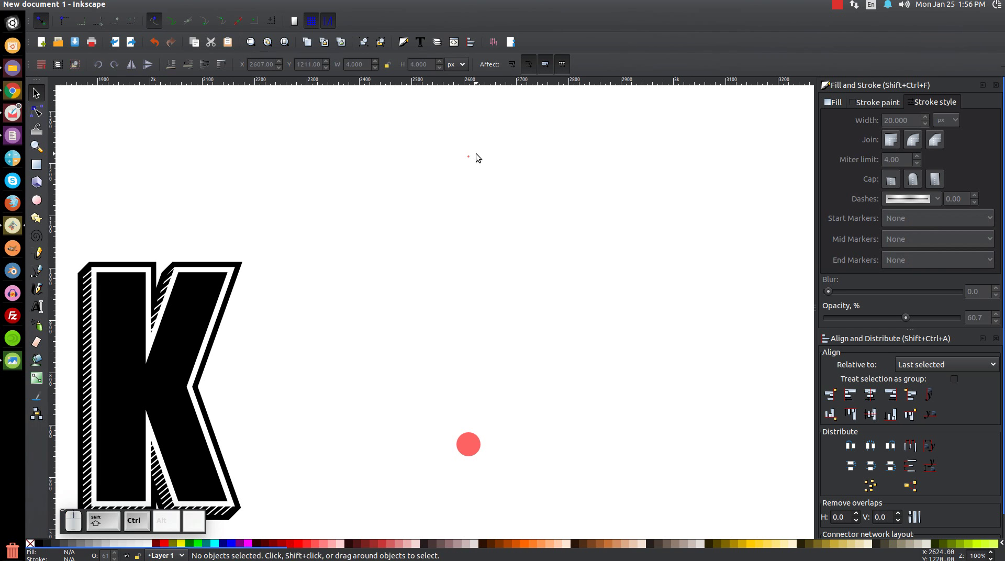
pyautogui.scroll(3, 468, 200)
pyautogui.scroll(4, 464, 205)
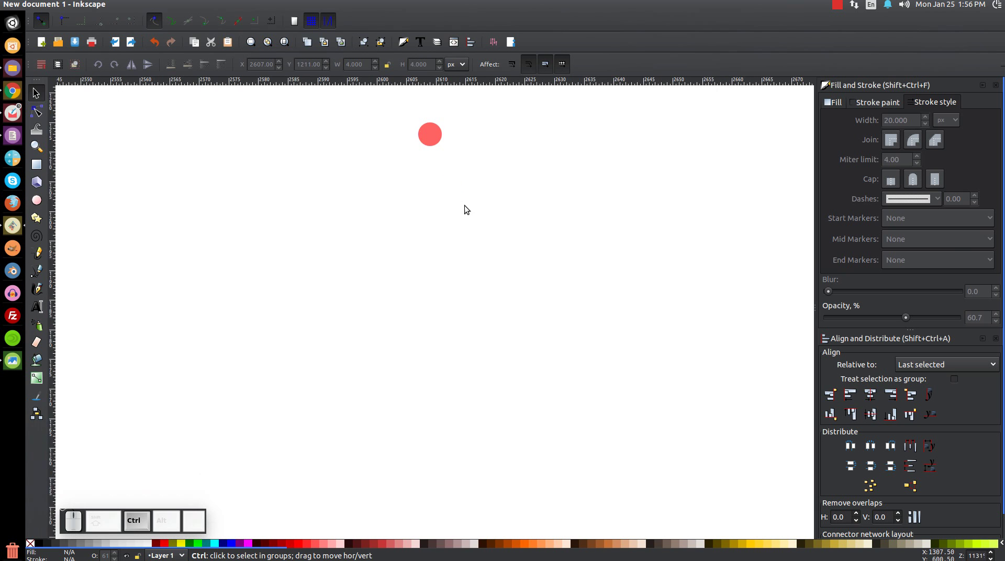
pyautogui.scroll(4, 444, 282)
pyautogui.click(445, 234)
pyautogui.moveTo(451, 242); pyautogui.dragTo(448, 237)
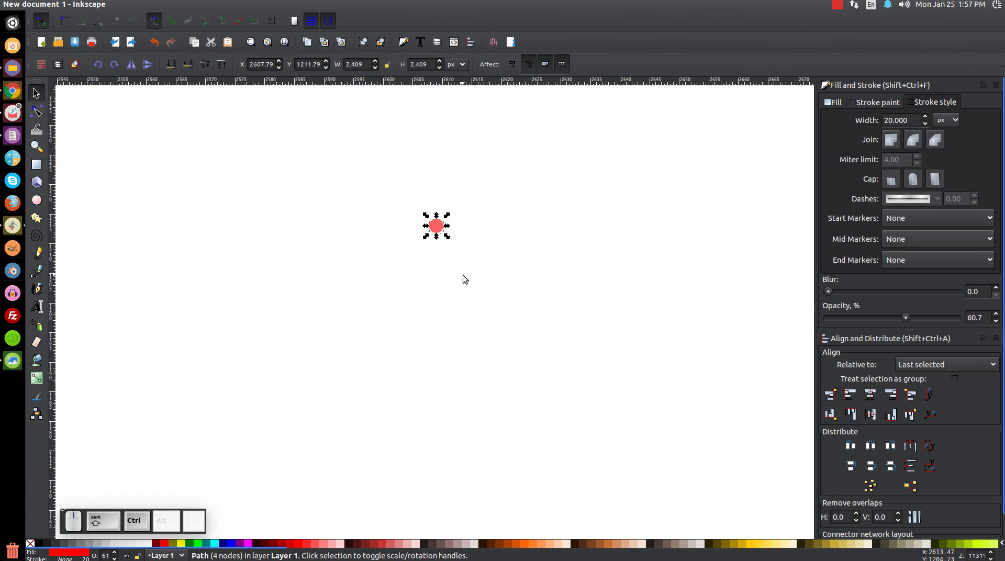
pyautogui.press('1')
pyautogui.scroll(-5, 489, 319)
pyautogui.click(505, 240)
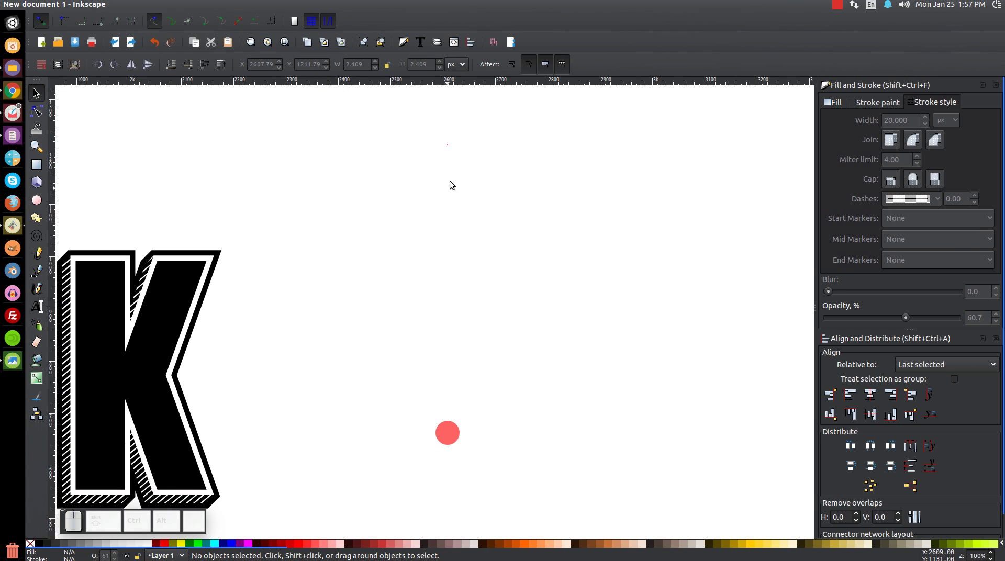
pyautogui.moveTo(498, 186); pyautogui.dragTo(407, 120)
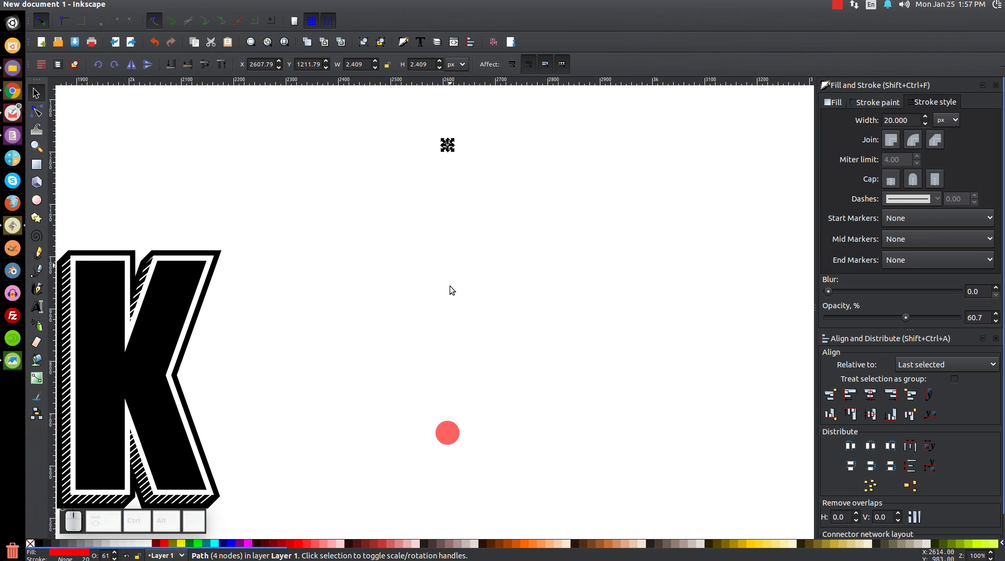
pyautogui.click(441, 430)
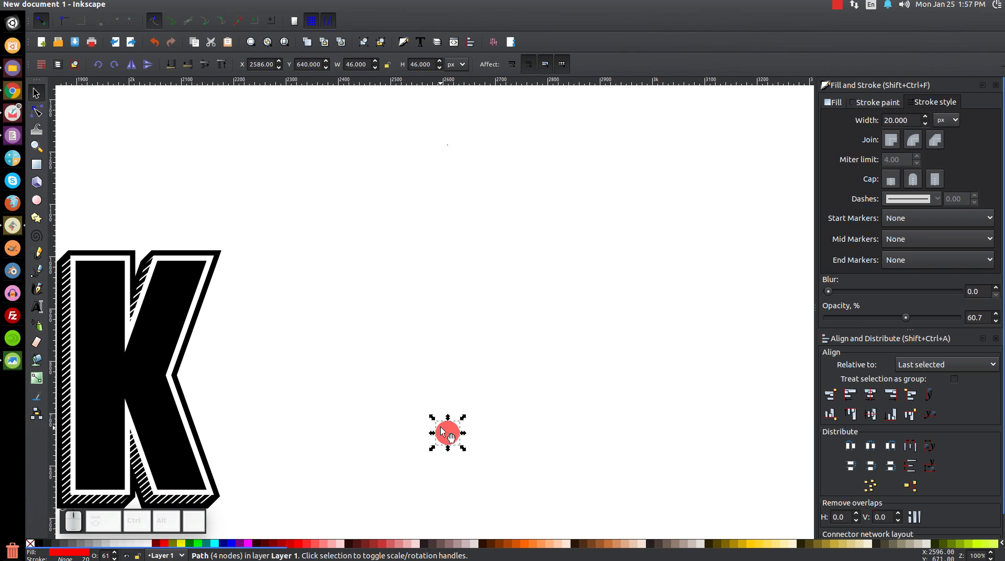
pyautogui.click(448, 282)
pyautogui.moveTo(475, 231); pyautogui.dragTo(426, 263)
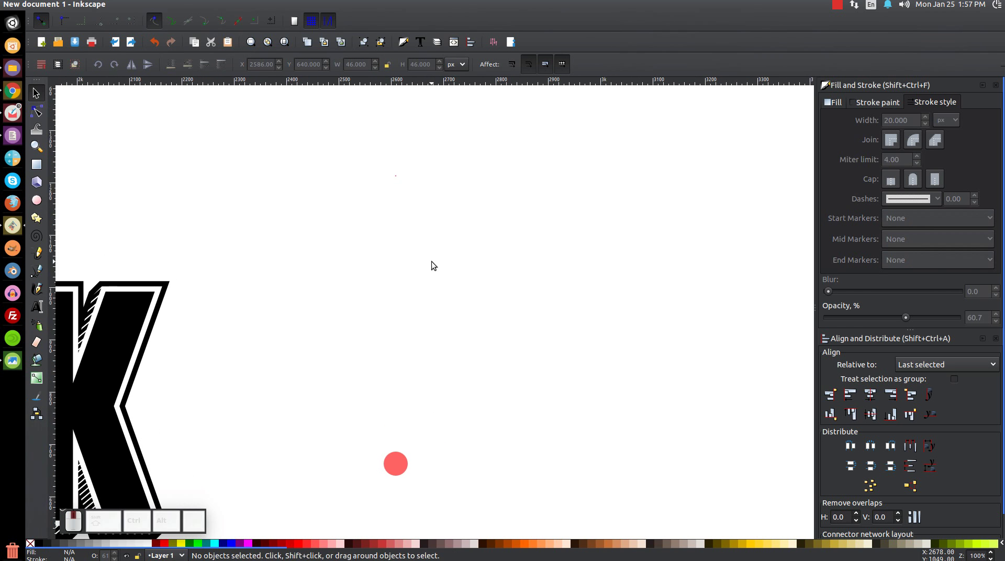
pyautogui.moveTo(366, 211); pyautogui.dragTo(312, 192)
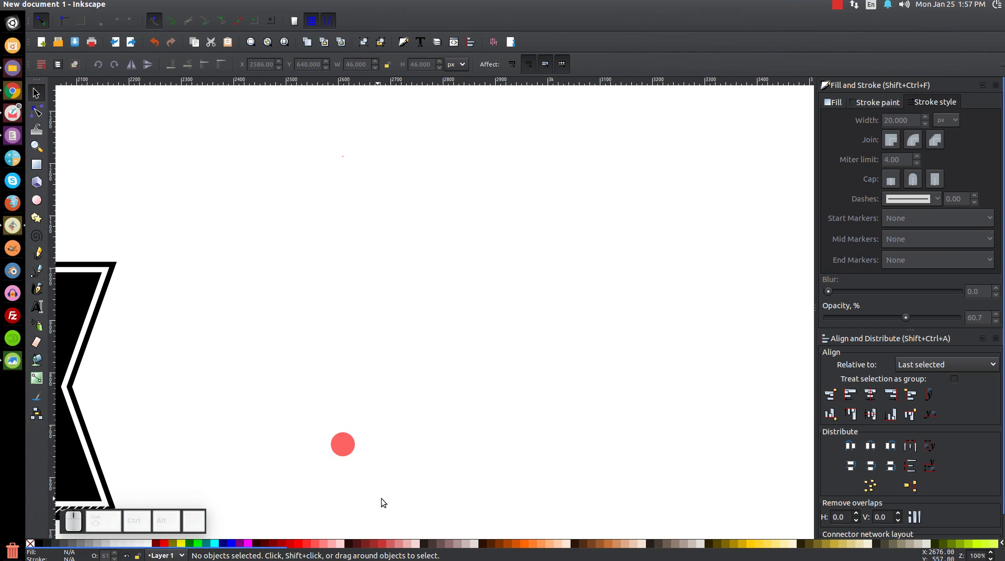
# - Interpolate between the tiny dot and the large circle with exponent 0.0, 11 steps, method 2 and duplicated endpaths
pyautogui.moveTo(436, 514); pyautogui.dragTo(261, 122)
pyautogui.click(257, 5)
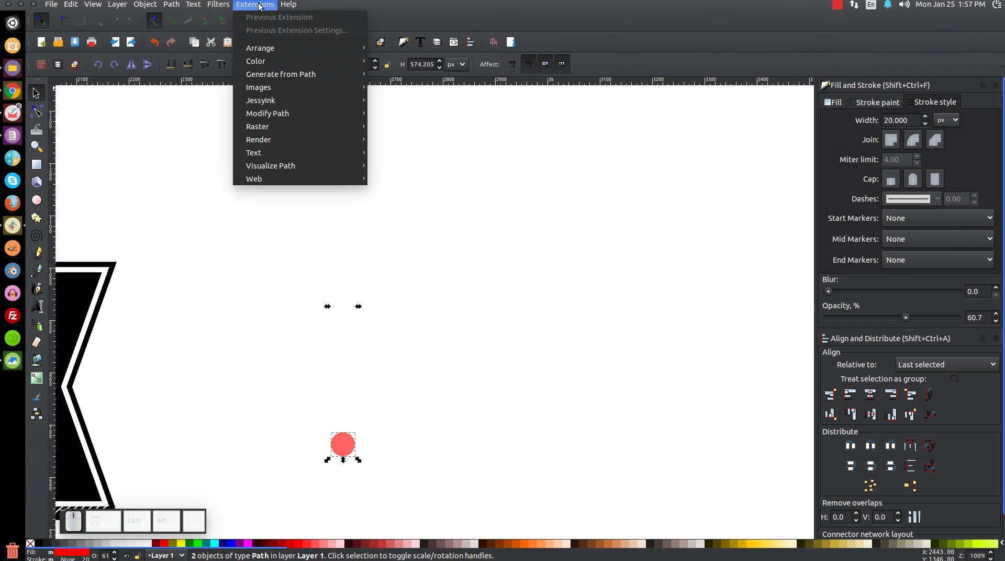
pyautogui.moveTo(282, 75)
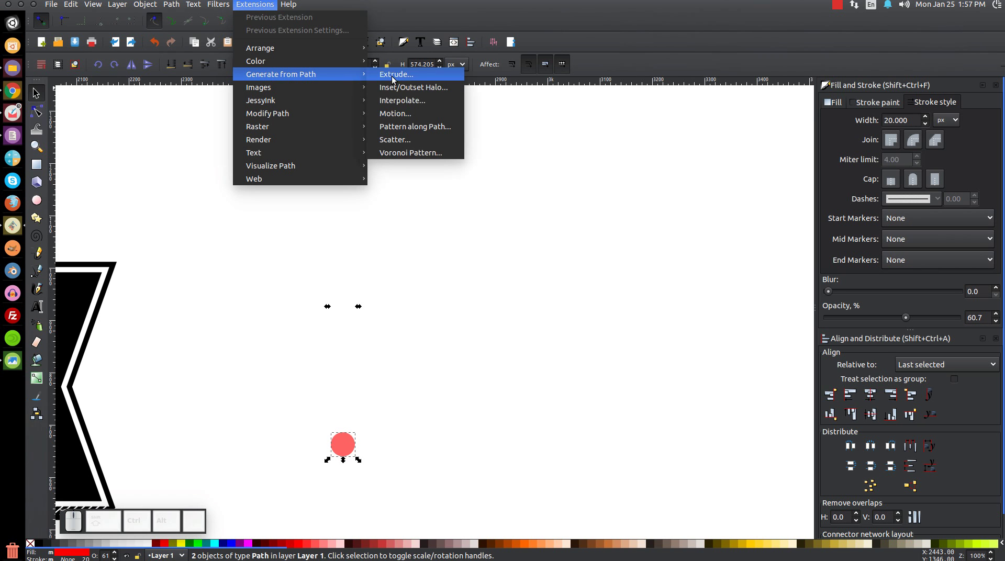
pyautogui.click(413, 97)
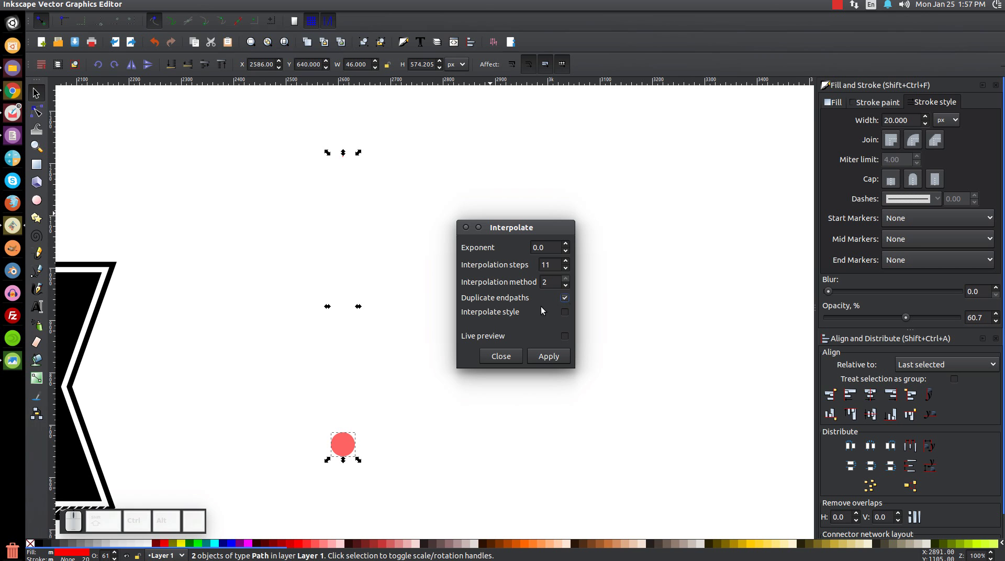
pyautogui.click(565, 336)
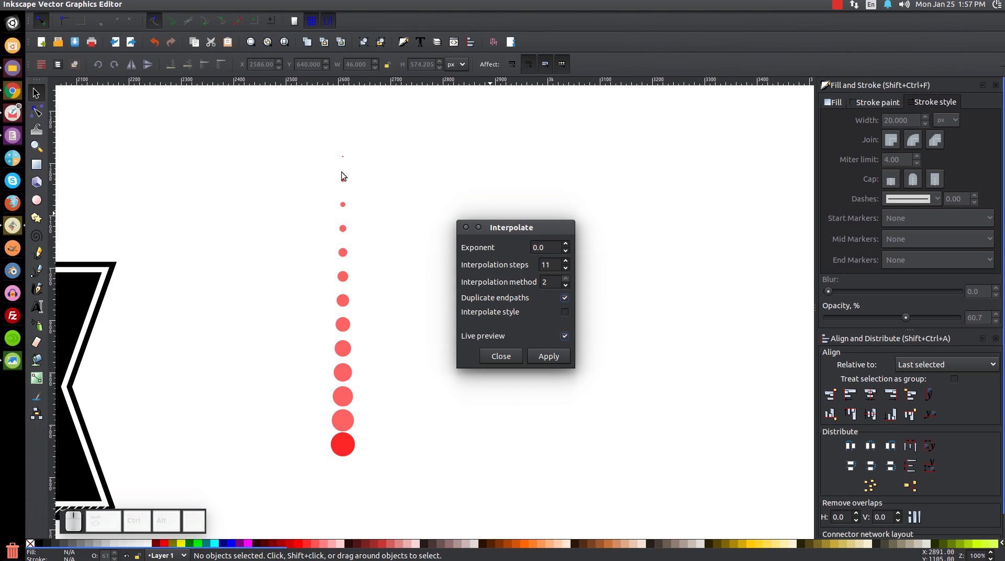
pyautogui.click(548, 356)
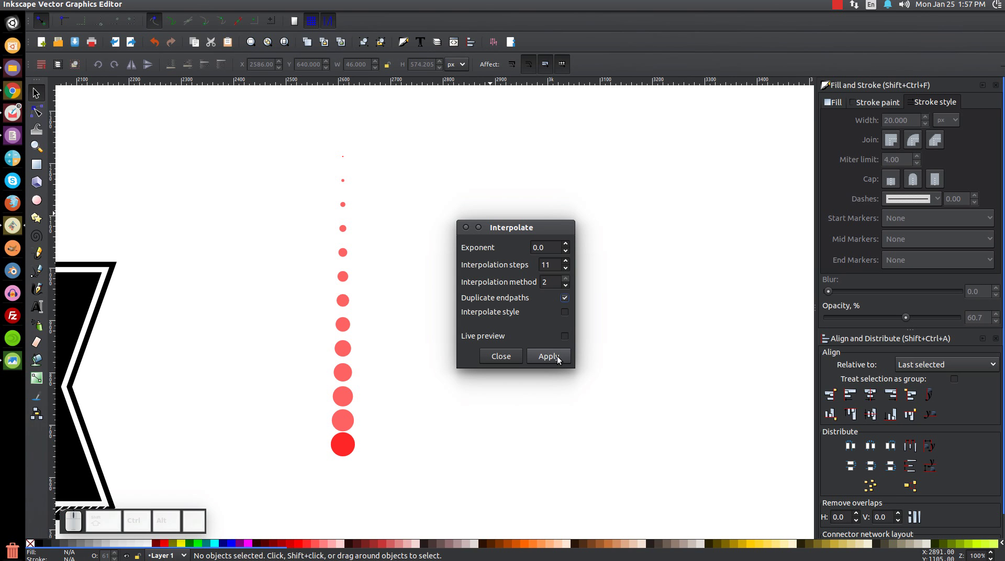
pyautogui.click(467, 227)
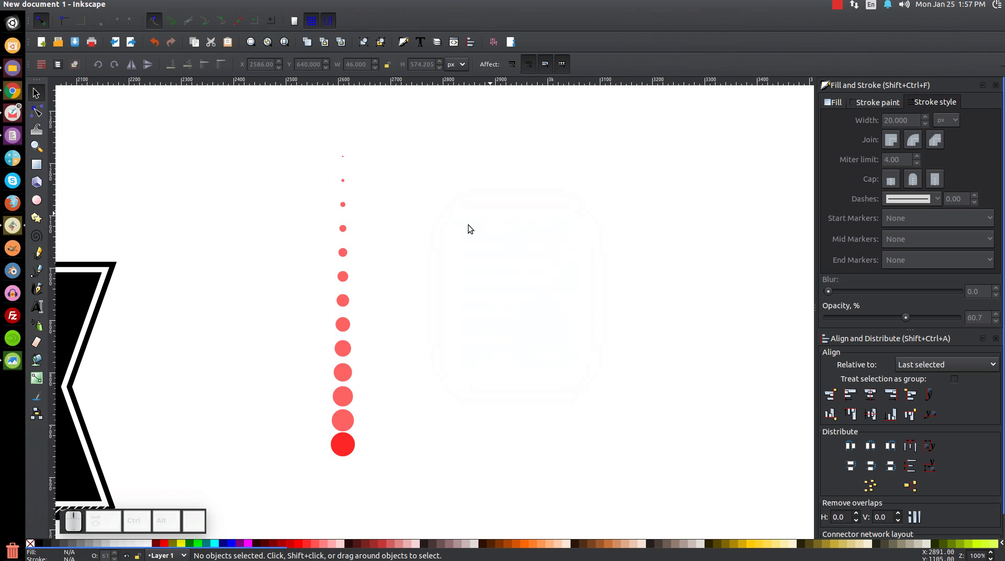
# - Ungroup the interpolated circles and unite them into a single path, placed to the right of the two original circles
pyautogui.moveTo(348, 312); pyautogui.dragTo(508, 310)
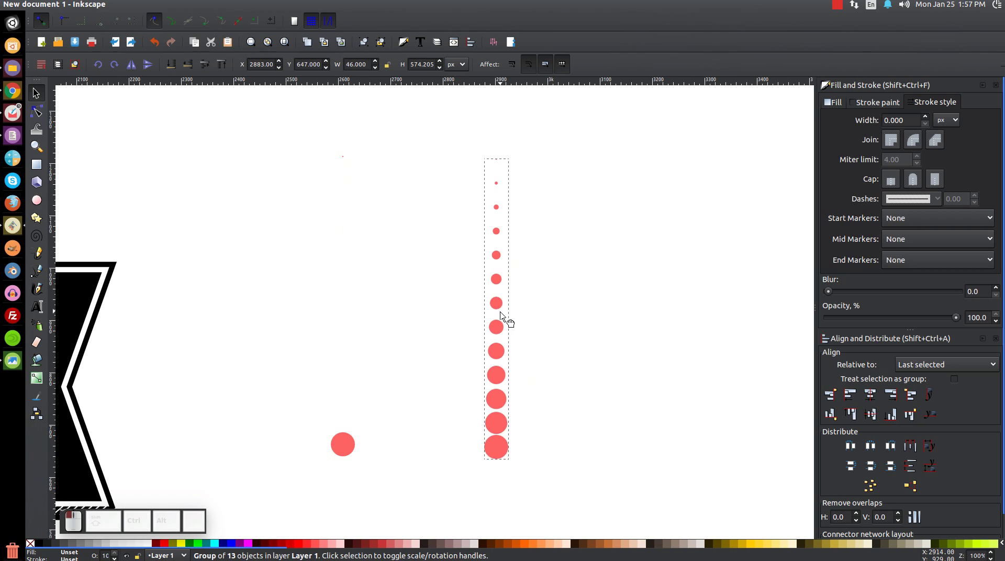
pyautogui.click(382, 45)
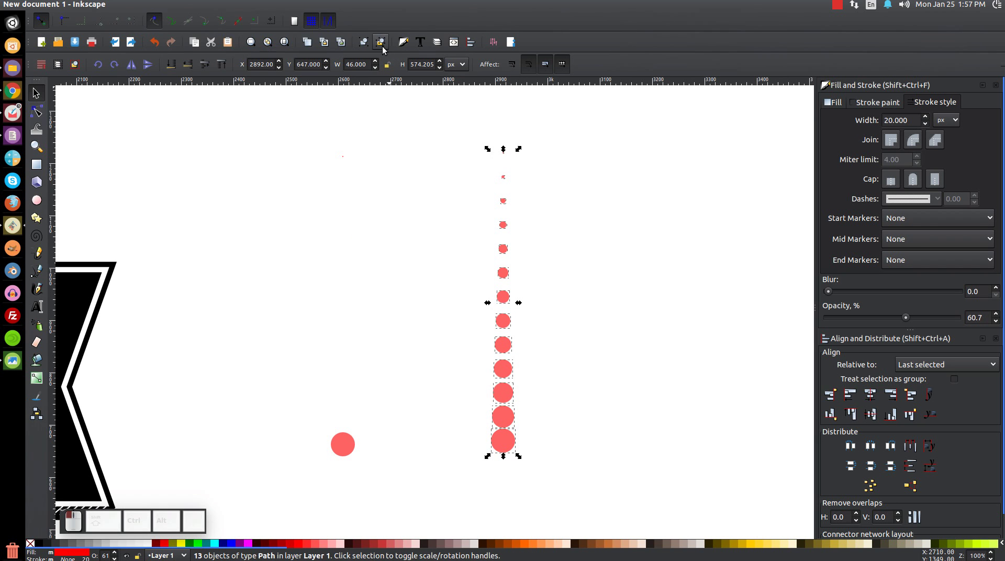
pyautogui.click(171, 5)
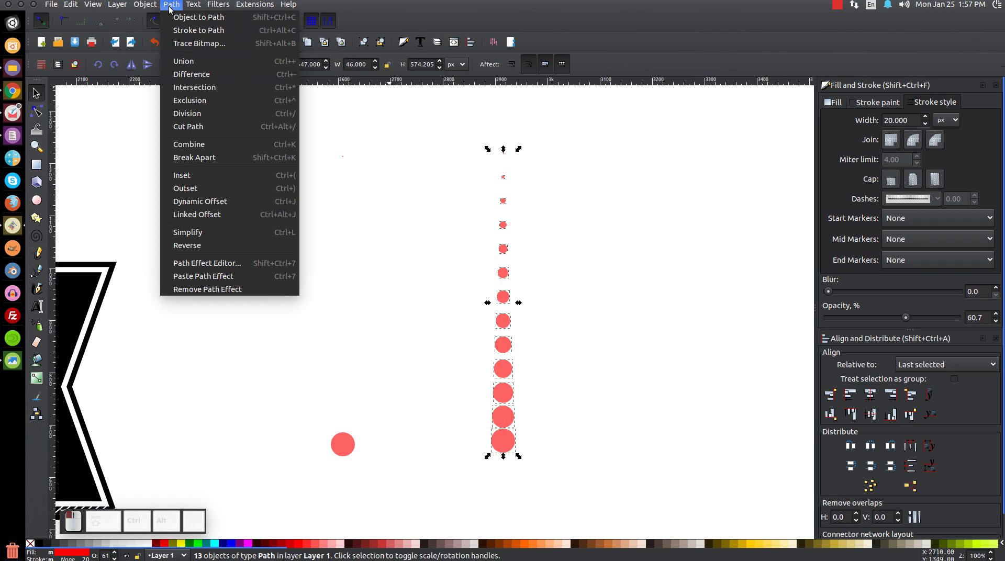
pyautogui.click(187, 61)
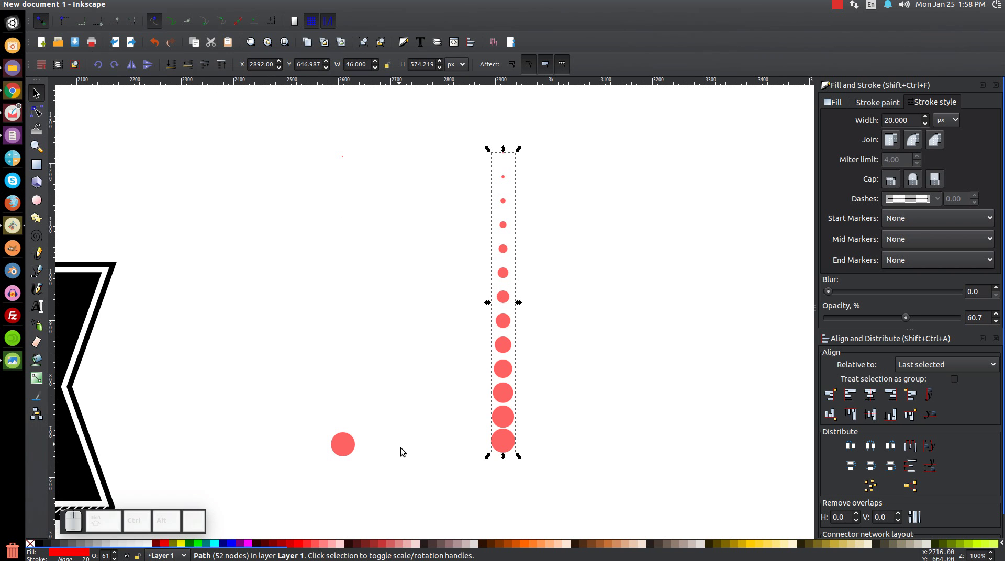
# - Delete the two original circles and move the dot column left toward the middle of the canvas
pyautogui.moveTo(427, 458); pyautogui.dragTo(219, 100)
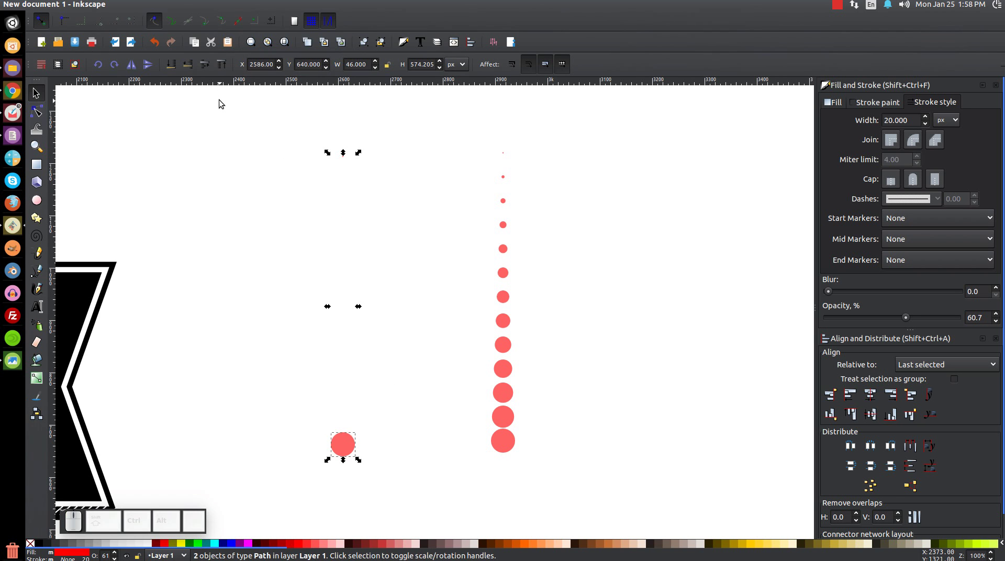
pyautogui.press('Delete')
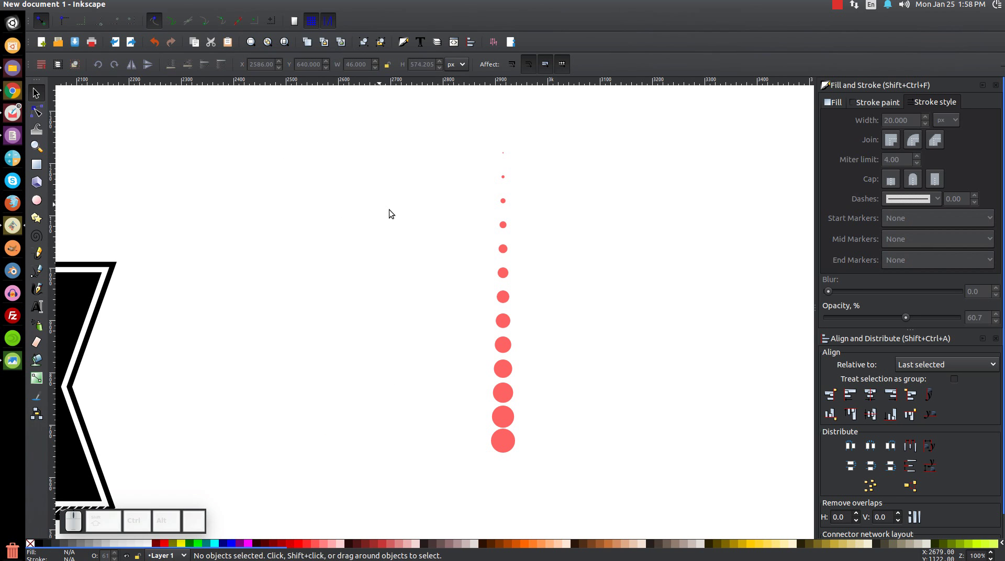
pyautogui.moveTo(508, 321); pyautogui.dragTo(434, 330)
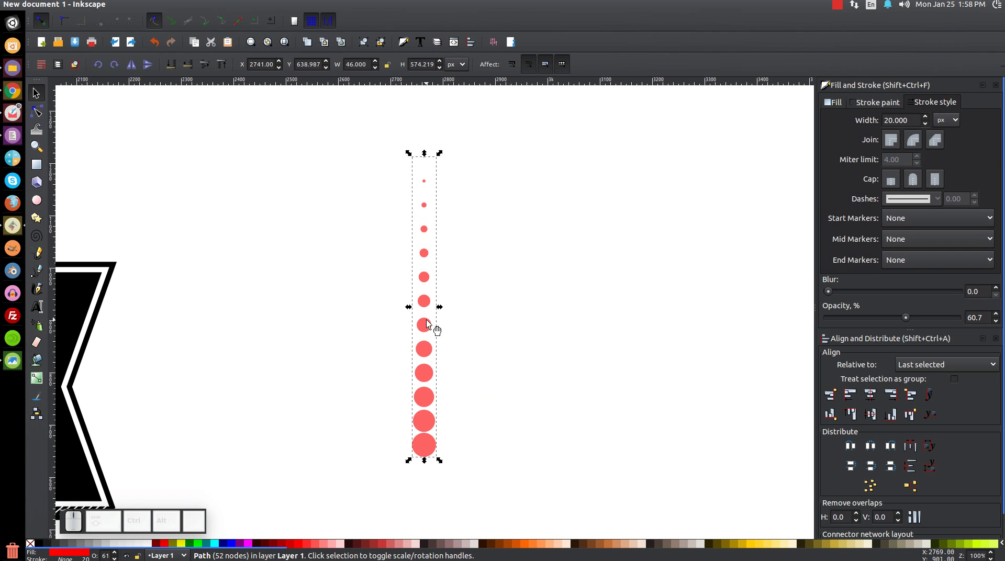
pyautogui.moveTo(425, 287); pyautogui.dragTo(416, 287)
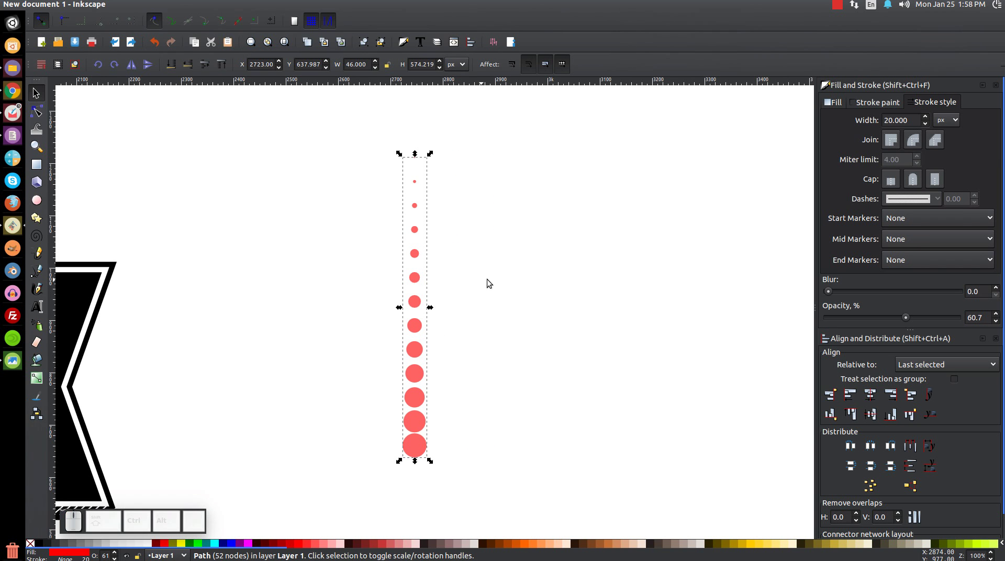
# - Duplicate the dot column, align the copy's left edge to the original's right edge, and unite both columns into one path
pyautogui.rightClick(417, 278)
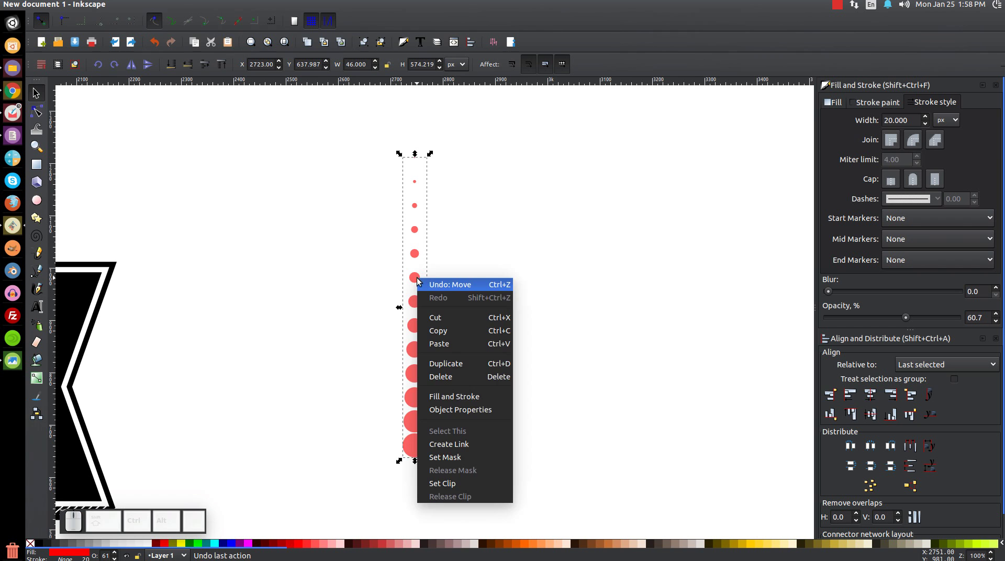
pyautogui.click(450, 362)
pyautogui.moveTo(533, 507); pyautogui.dragTo(297, 102)
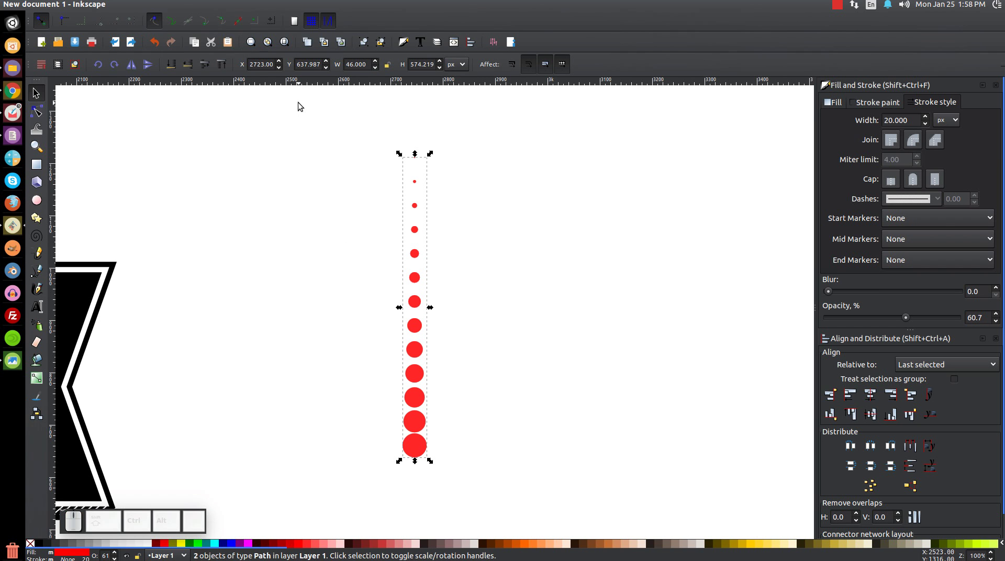
pyautogui.click(912, 396)
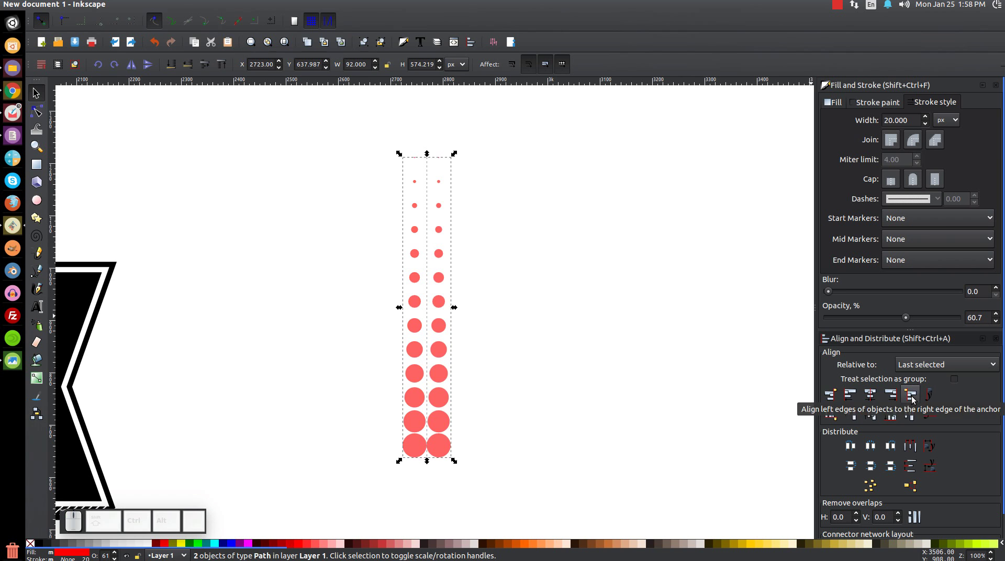
pyautogui.click(171, 8)
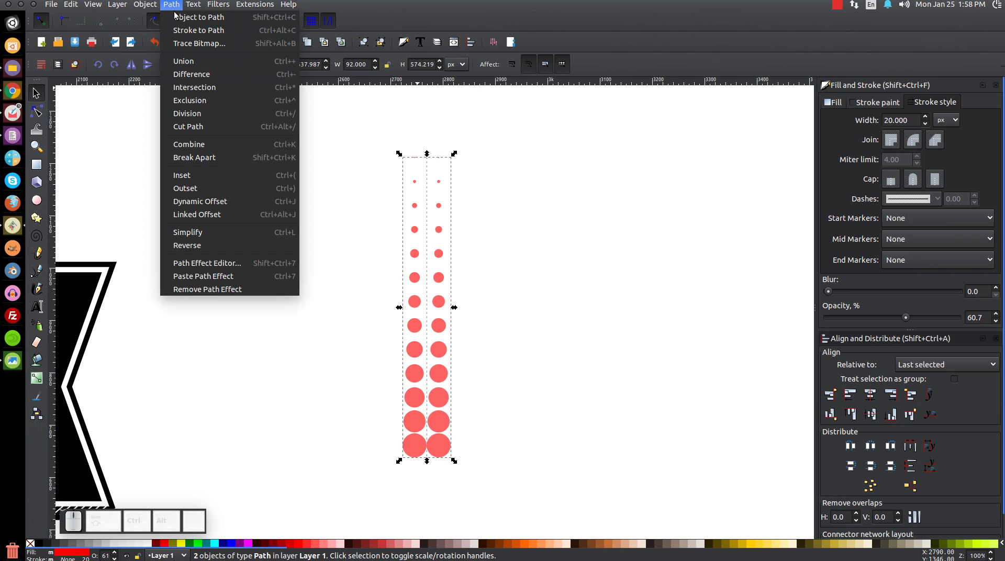
pyautogui.click(193, 60)
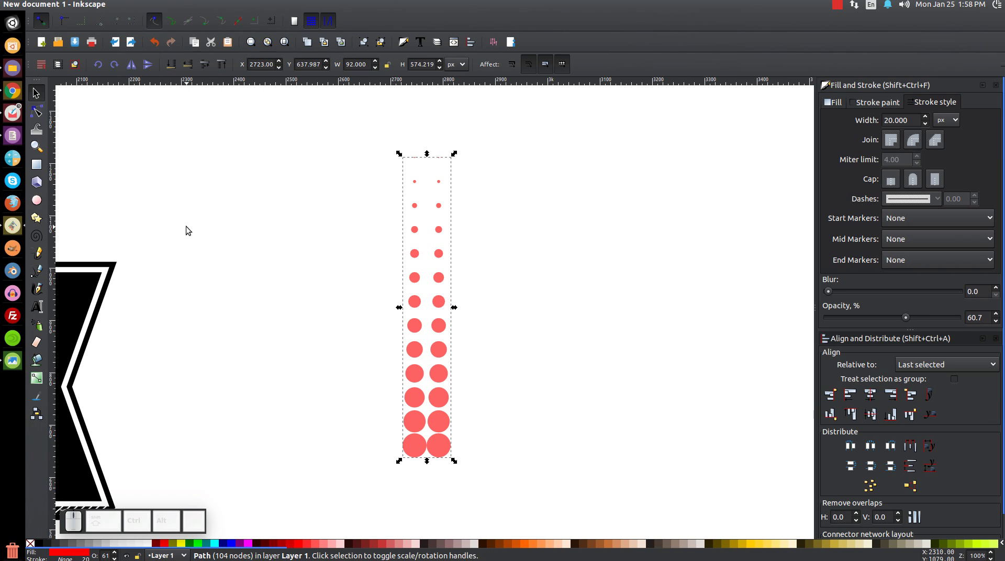
# - Duplicate the two-column dot path, align the copy's left edge to the original's right edge, and unite both into a four-column path
pyautogui.rightClick(435, 282)
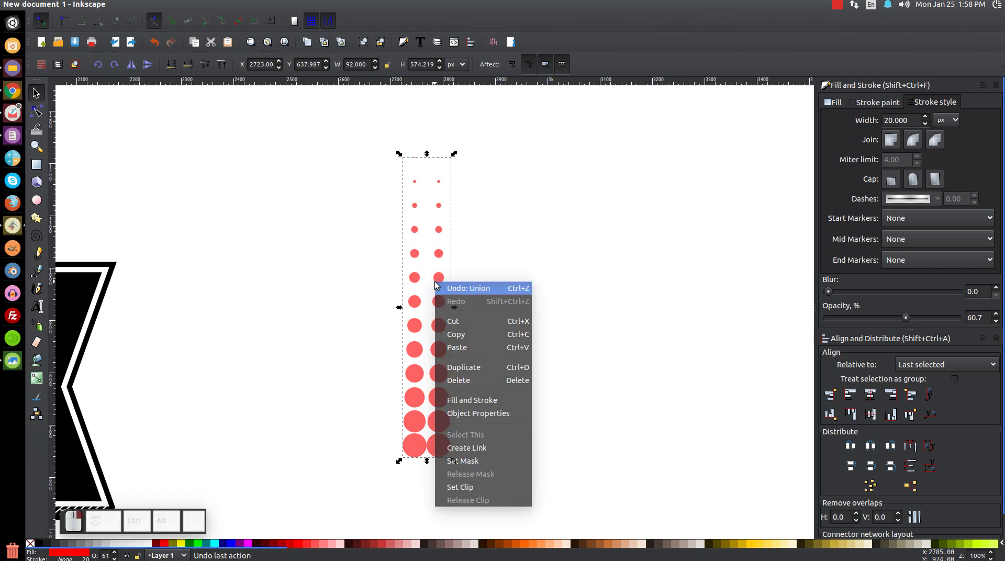
pyautogui.click(465, 368)
pyautogui.moveTo(578, 507); pyautogui.dragTo(326, 102)
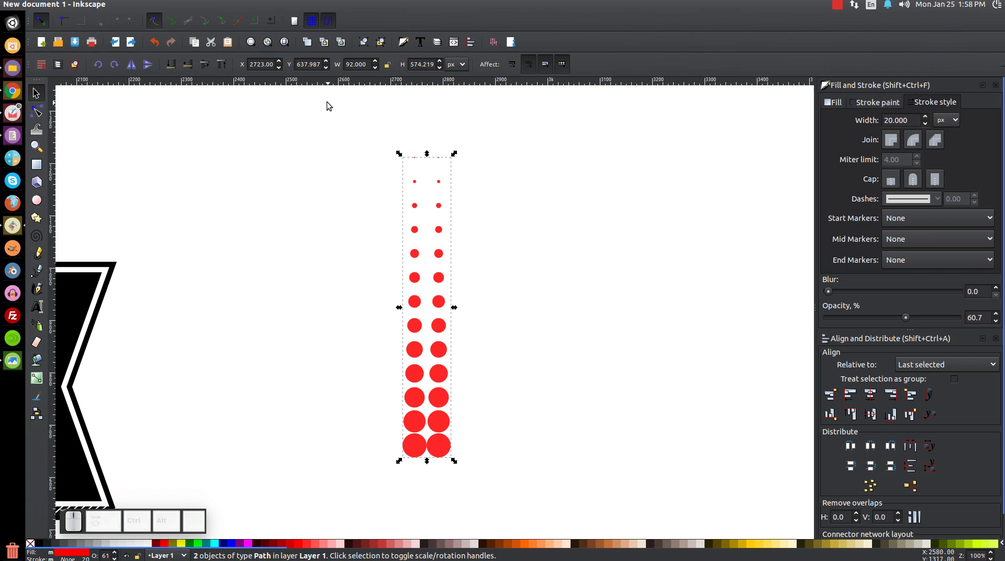
pyautogui.click(911, 396)
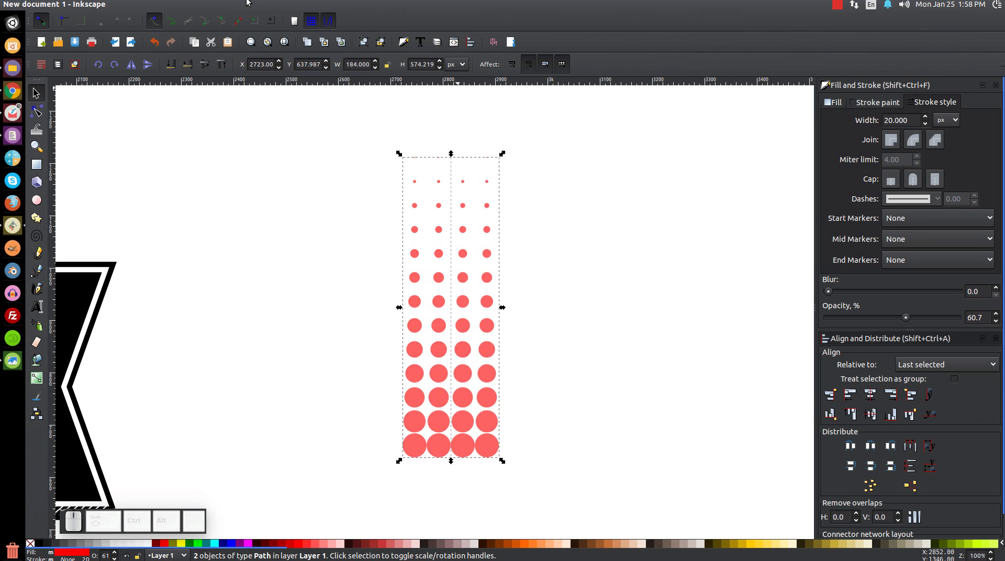
pyautogui.click(172, 5)
pyautogui.click(184, 61)
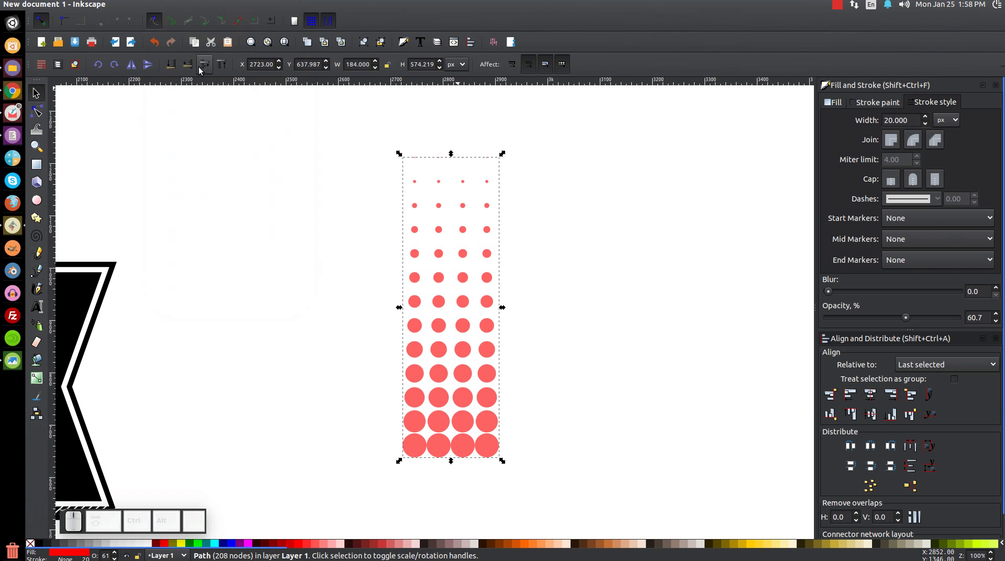
# - Duplicate the four-column dot path, butt the copy against the original's right edge, and unite them into an eight-column path
pyautogui.rightClick(466, 328)
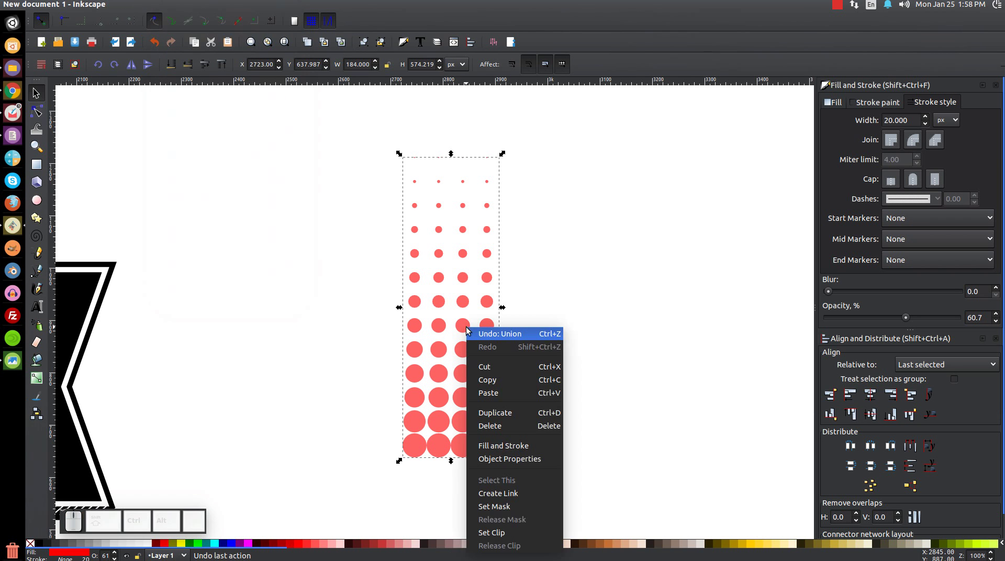
pyautogui.click(491, 413)
pyautogui.moveTo(587, 503); pyautogui.dragTo(344, 118)
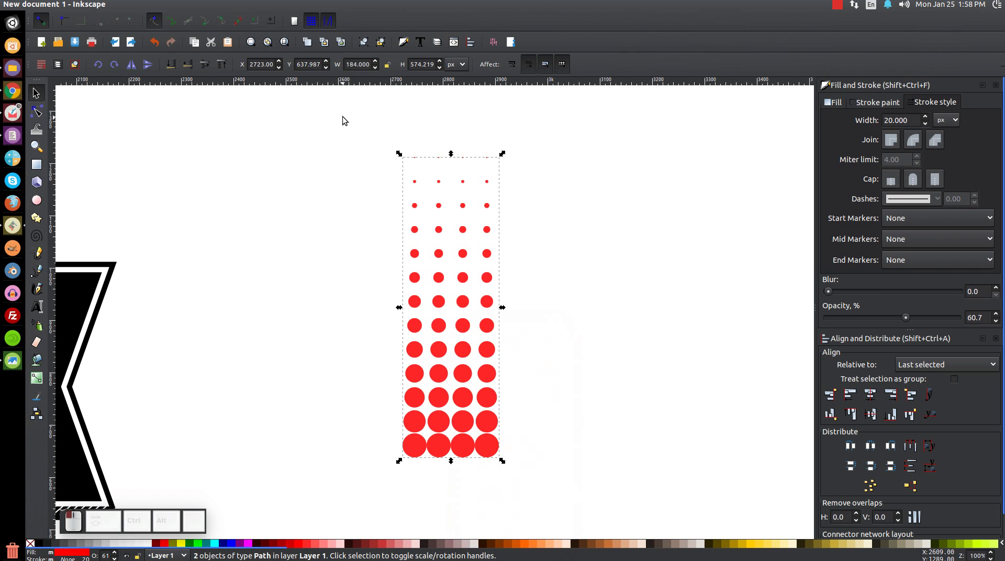
pyautogui.click(911, 396)
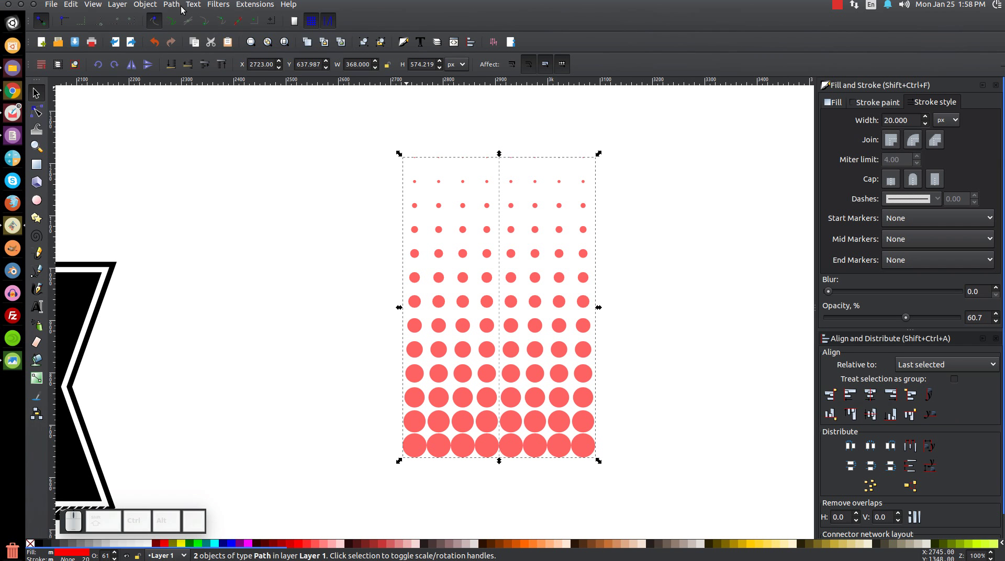
pyautogui.click(172, 4)
pyautogui.click(193, 63)
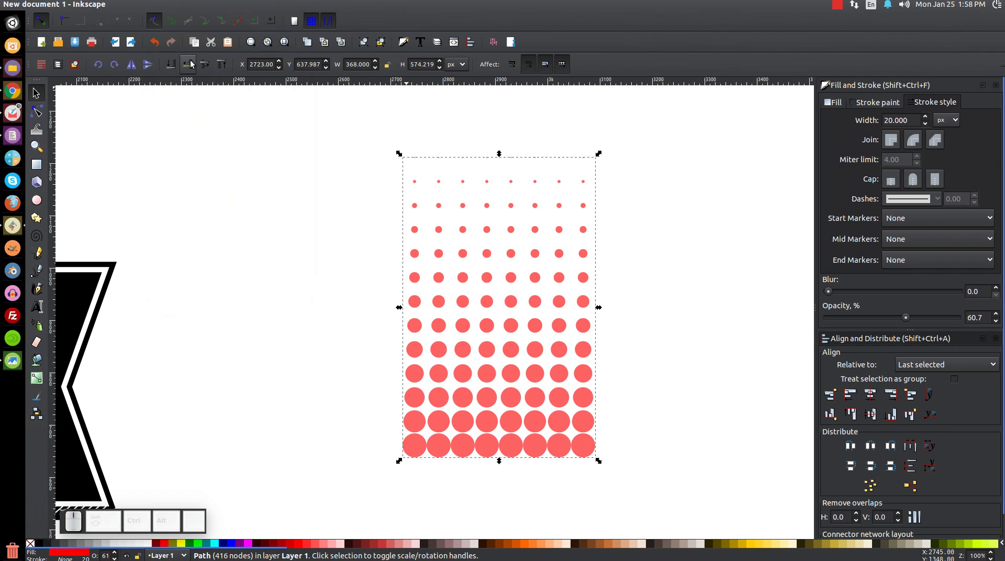
# - Duplicate the eight-column dot path, place the copy flush against its right edge, and unite both into one 16-column path
pyautogui.moveTo(544, 262); pyautogui.dragTo(437, 243)
pyautogui.rightClick(422, 318)
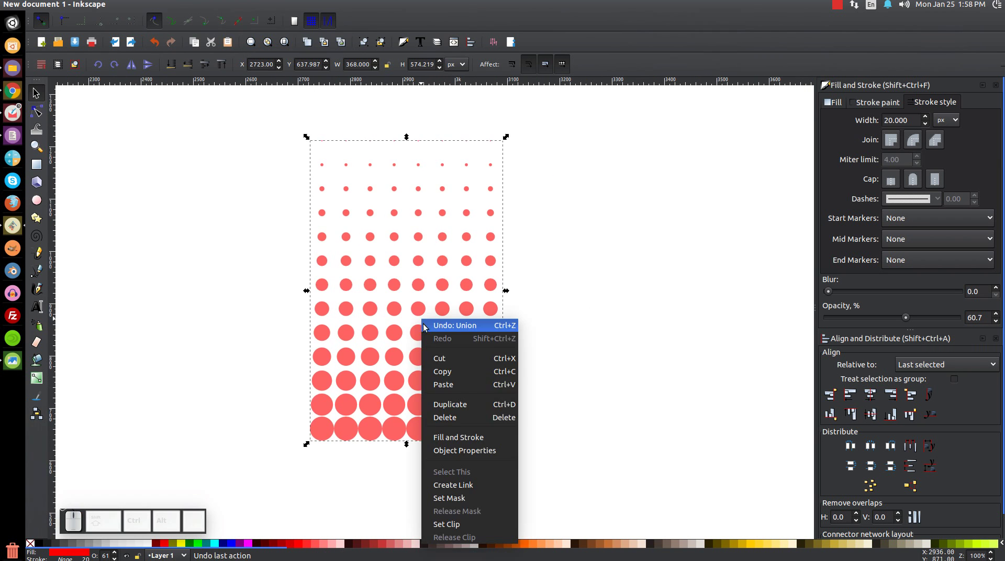
pyautogui.click(456, 403)
pyautogui.moveTo(638, 507); pyautogui.dragTo(215, 98)
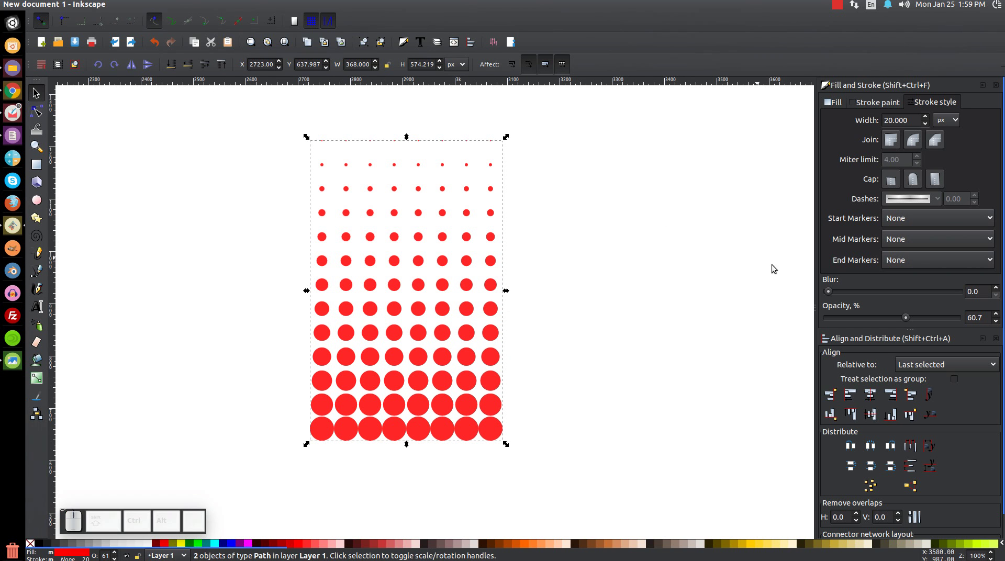
pyautogui.click(911, 398)
pyautogui.click(173, 5)
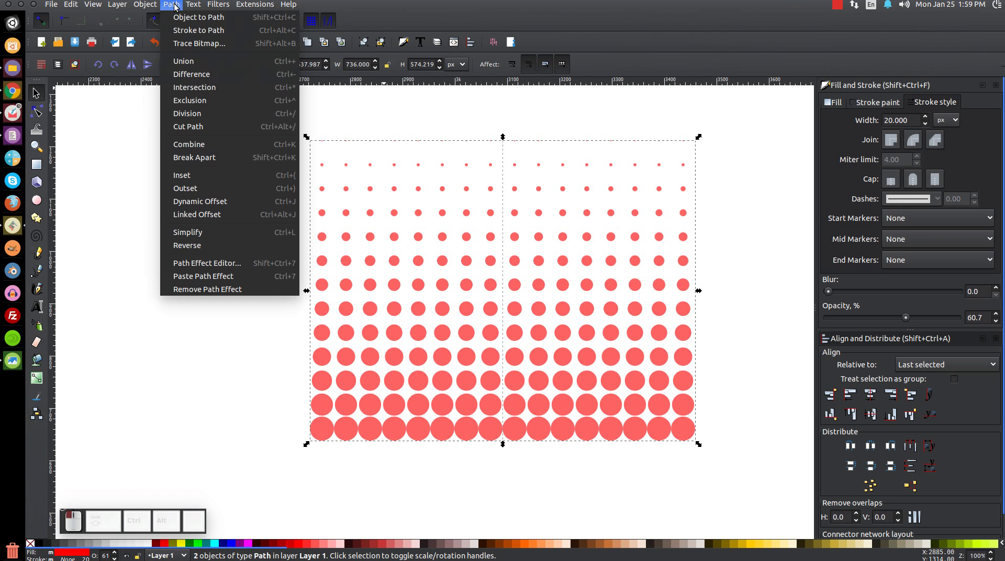
pyautogui.click(183, 60)
# - Set the dot pattern's opacity to 100% and flip it vertically so the largest dots are on top
pyautogui.hscroll(-1, 206, 292)
pyautogui.hscroll(-1, 205, 292)
pyautogui.moveTo(908, 320); pyautogui.dragTo(920, 328)
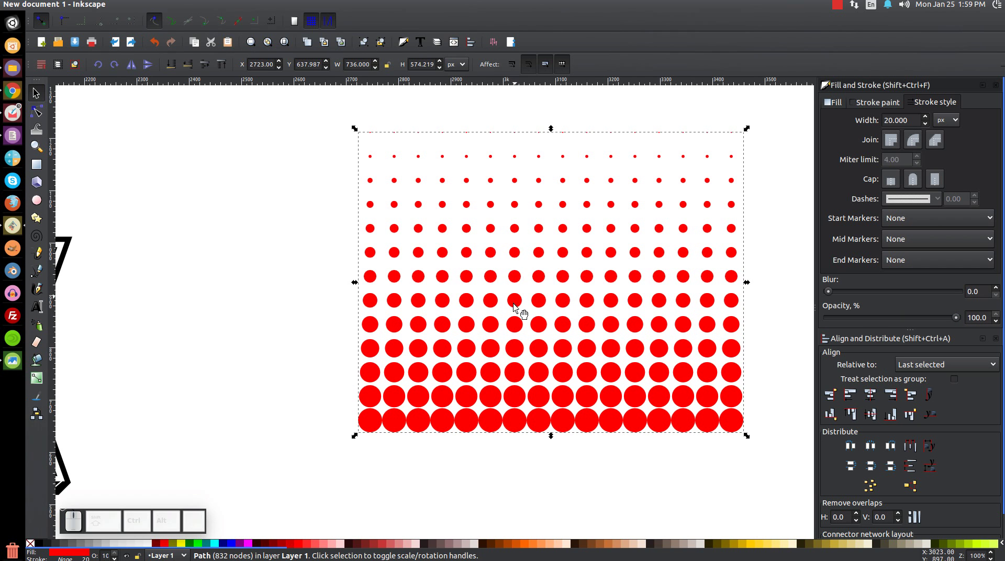
pyautogui.click(148, 64)
# - Move the dot pattern onto the INK lettering and align its left and top edges with the inner black face of the I
pyautogui.hscroll(-12, 184, 265)
pyautogui.moveTo(789, 134); pyautogui.dragTo(151, 263)
pyautogui.moveTo(180, 298); pyautogui.dragTo(411, 231)
pyautogui.hscroll(-6, 335, 287)
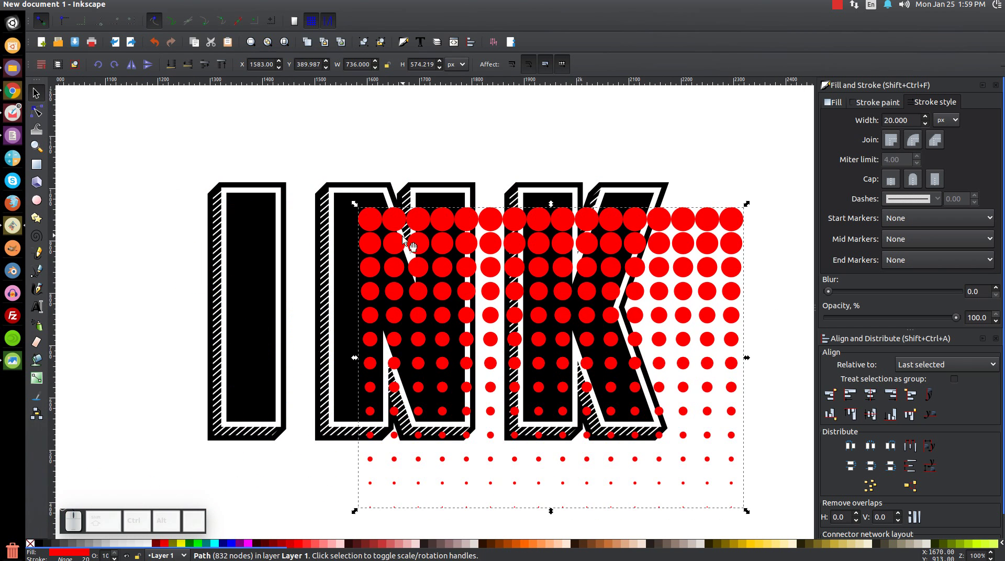
pyautogui.press('shift')
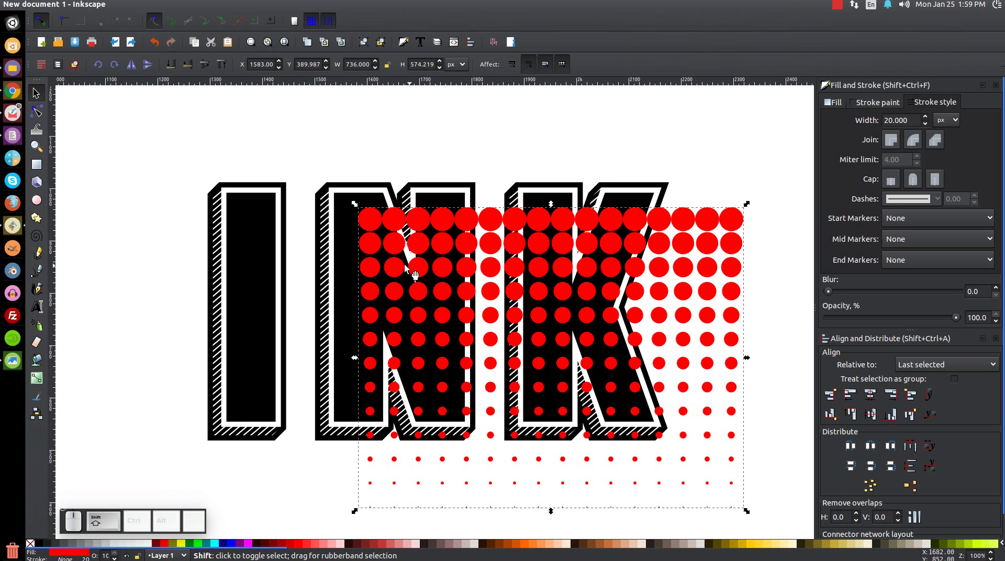
pyautogui.keyDown('shift'); pyautogui.click(243, 206); pyautogui.keyUp('shift')
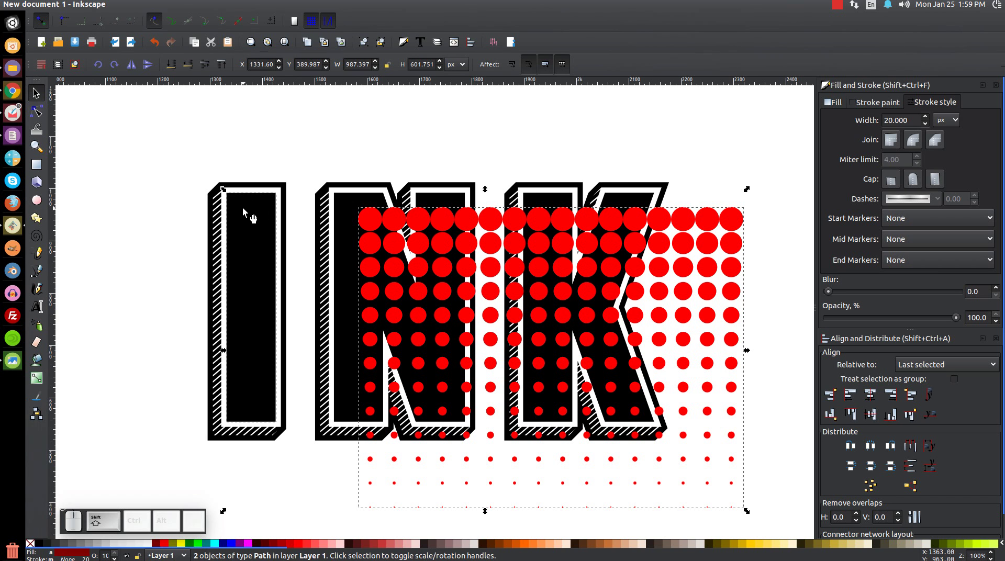
pyautogui.click(853, 398)
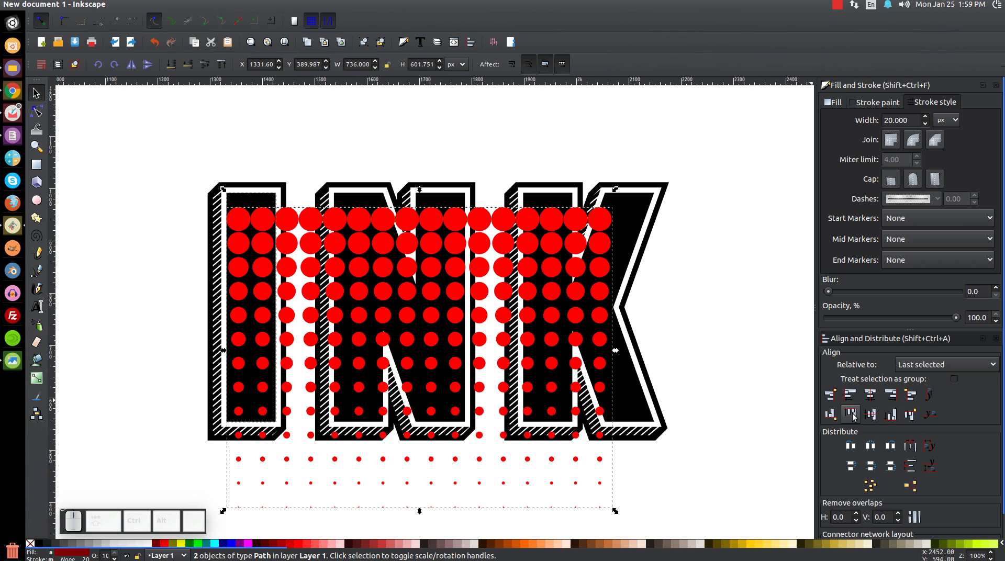
pyautogui.click(852, 415)
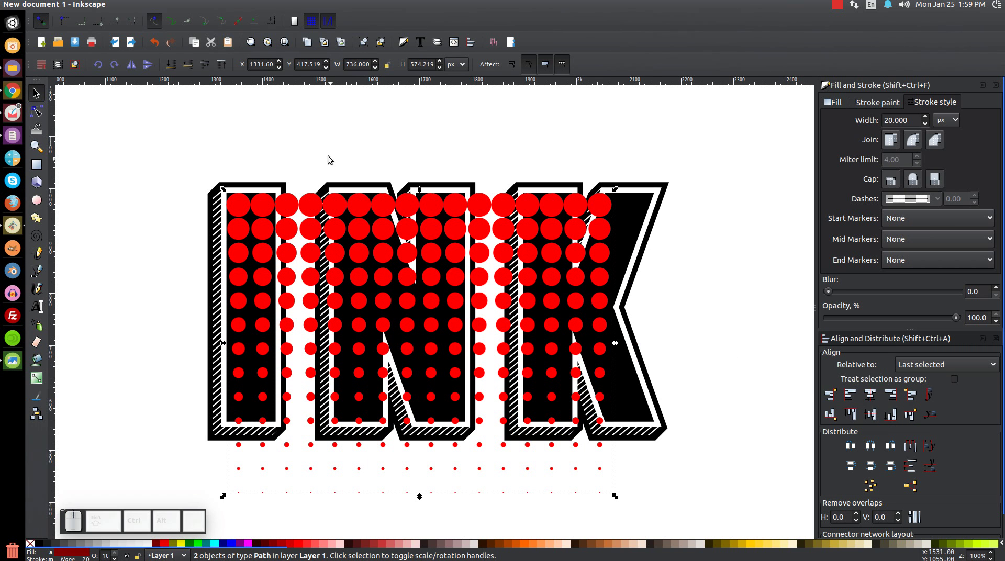
pyautogui.click(409, 121)
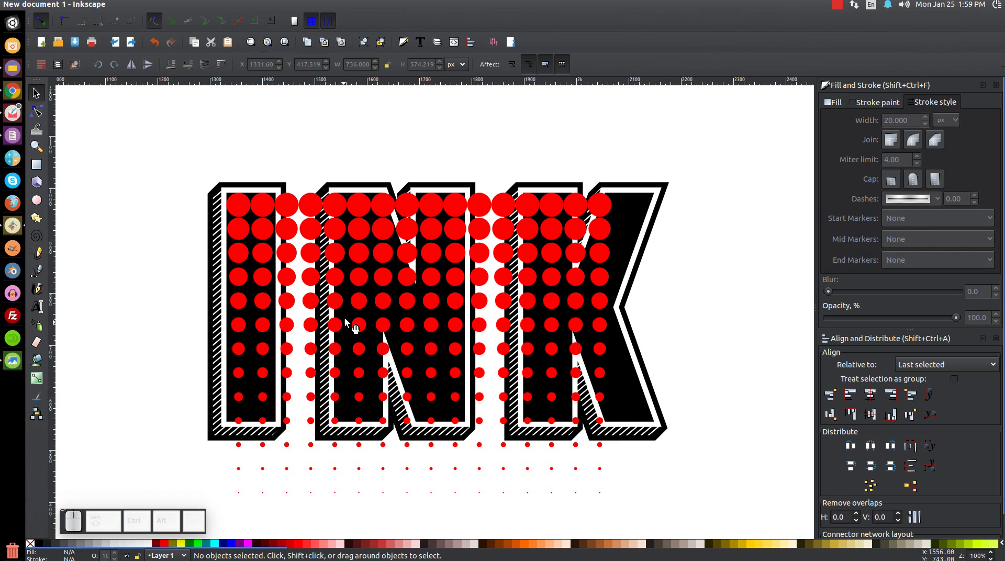
# - Scale the dot pattern down to about 267 by 208 px and place it over the upper part of the I
pyautogui.click(365, 205)
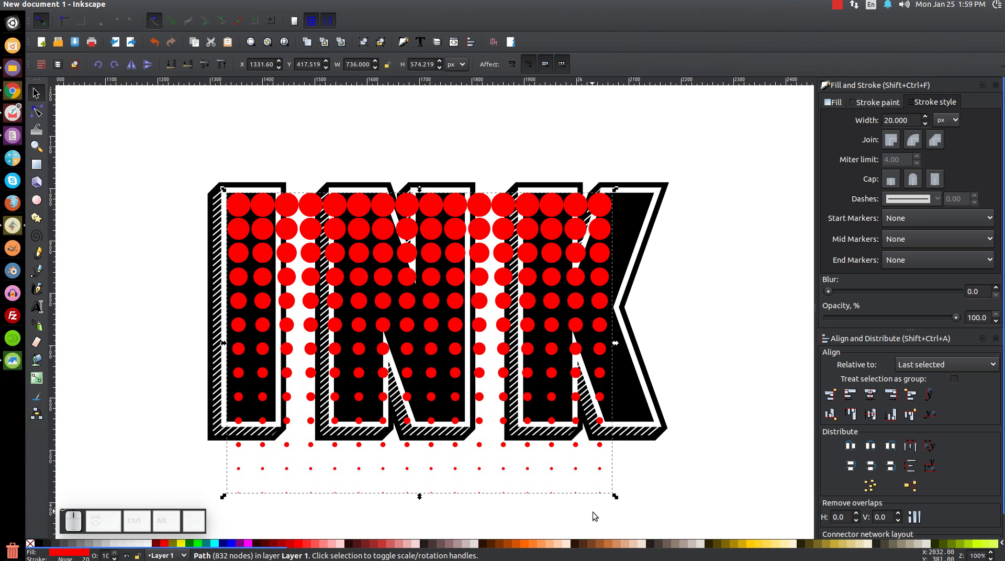
pyautogui.moveTo(615, 500); pyautogui.dragTo(382, 297)
pyautogui.moveTo(269, 214); pyautogui.dragTo(375, 220)
pyautogui.moveTo(458, 295); pyautogui.dragTo(476, 303)
pyautogui.moveTo(457, 259); pyautogui.dragTo(313, 249)
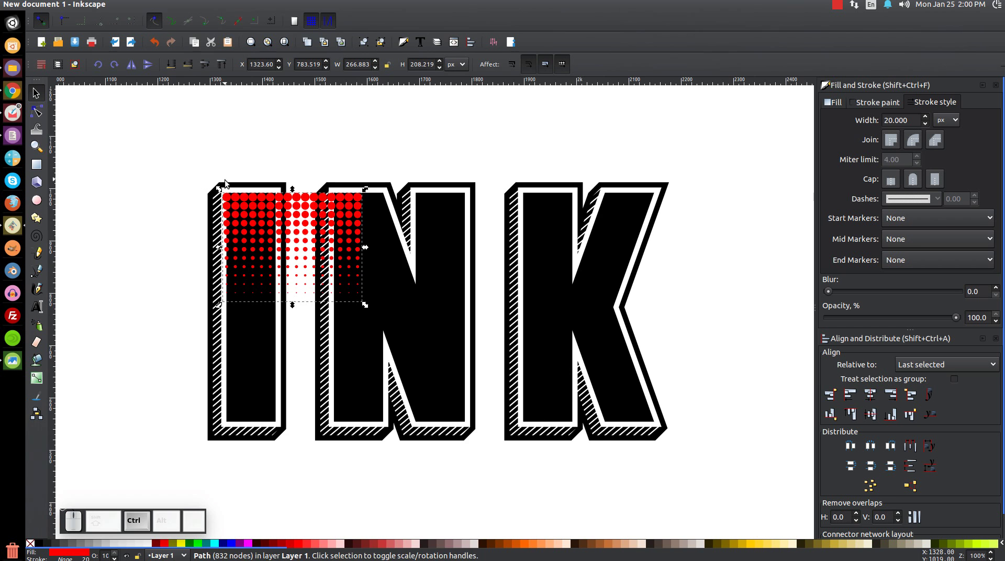
# - Nudge the dot pattern up to Y 791.474 px, check its overlap on the I at 59.8% opacity, and restore 100% opacity
pyautogui.keyDown('ctrl'); pyautogui.scroll(5, 224, 178); pyautogui.keyUp('ctrl')
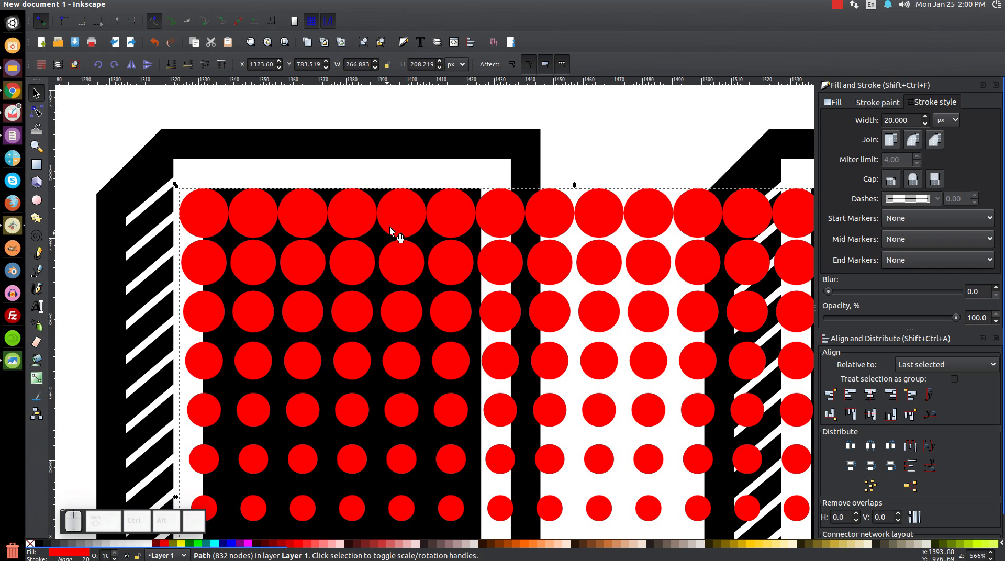
pyautogui.moveTo(394, 227); pyautogui.dragTo(403, 202)
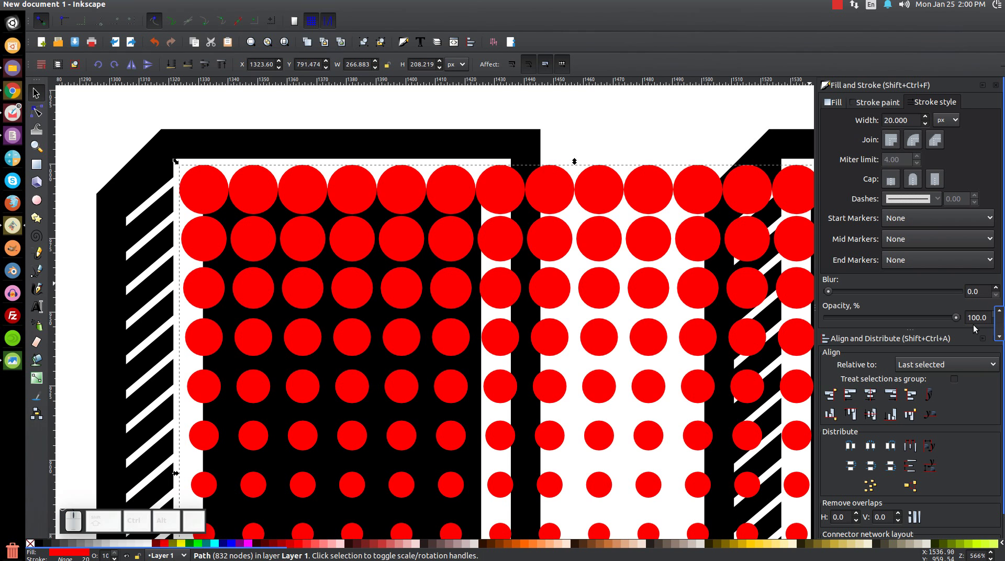
pyautogui.click(905, 317)
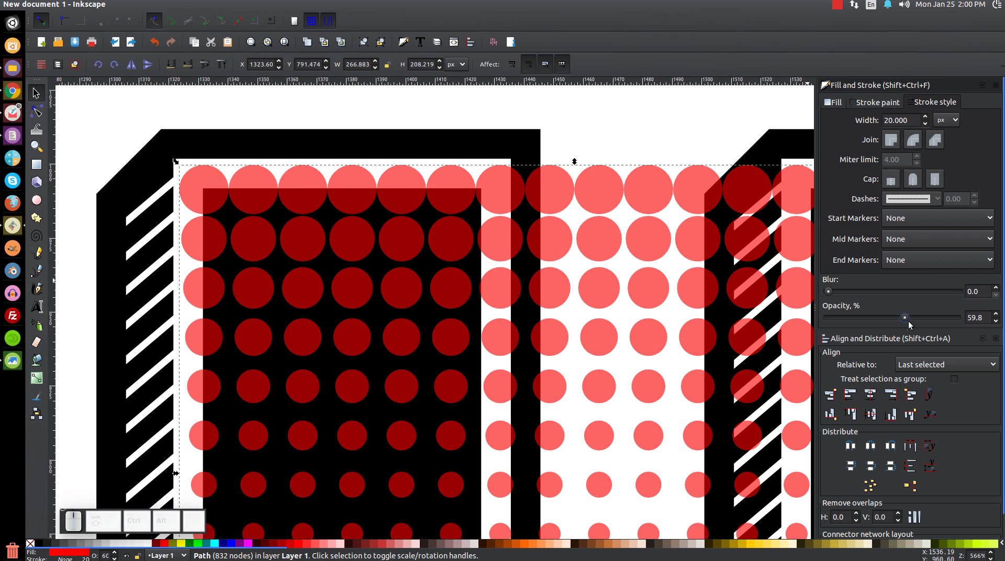
pyautogui.moveTo(921, 318); pyautogui.dragTo(962, 318)
# - Duplicate the scaled dot pattern and move the copy horizontally to the right of the K, at about X 2263 px
pyautogui.hscroll(2, 516, 265)
pyautogui.press('1')
pyautogui.hscroll(2, 517, 265)
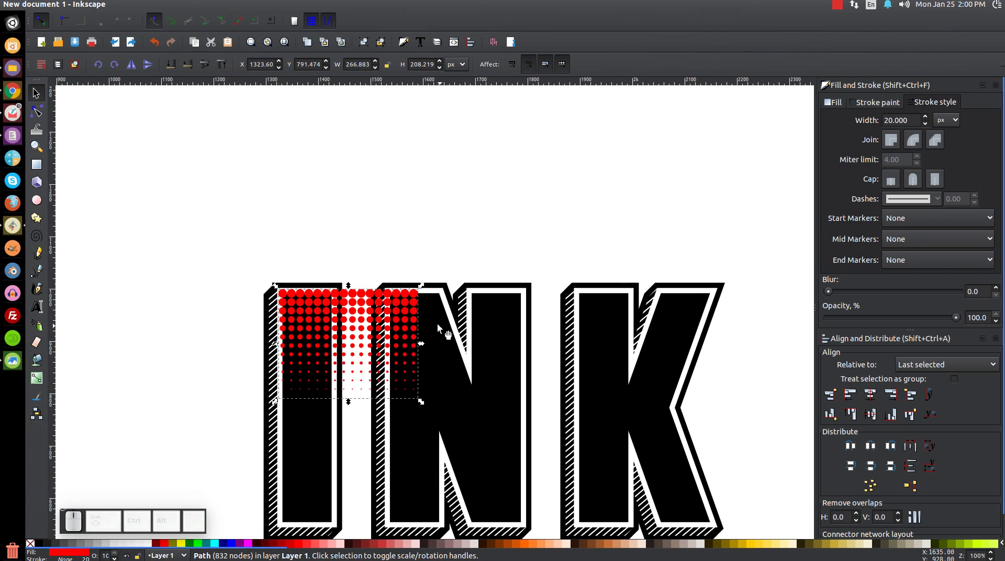
pyautogui.hscroll(2, 367, 252)
pyautogui.scroll(-1, 366, 251)
pyautogui.rightClick(268, 244)
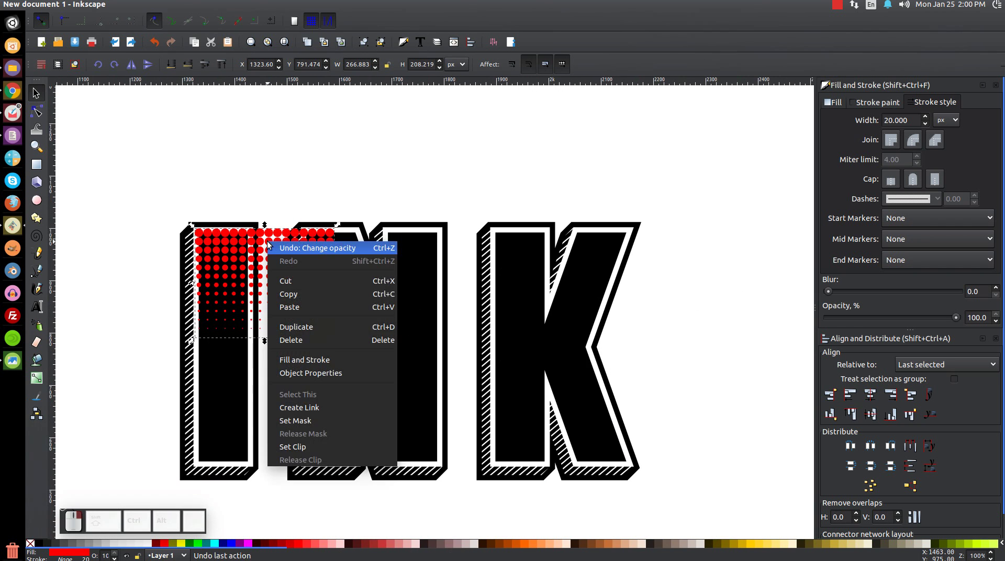
pyautogui.click(304, 327)
pyautogui.press('ctrl')
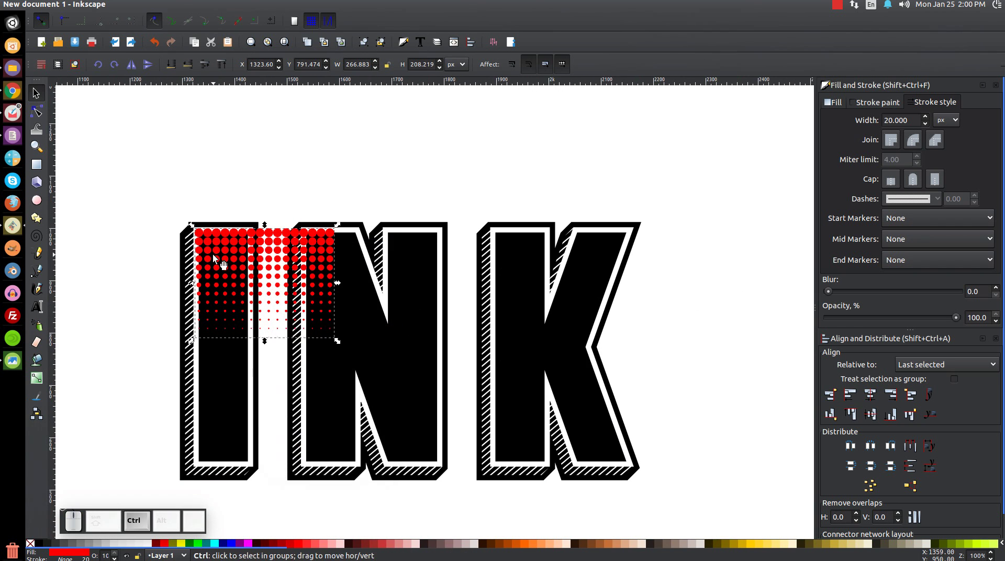
pyautogui.moveTo(212, 253); pyautogui.dragTo(702, 248)
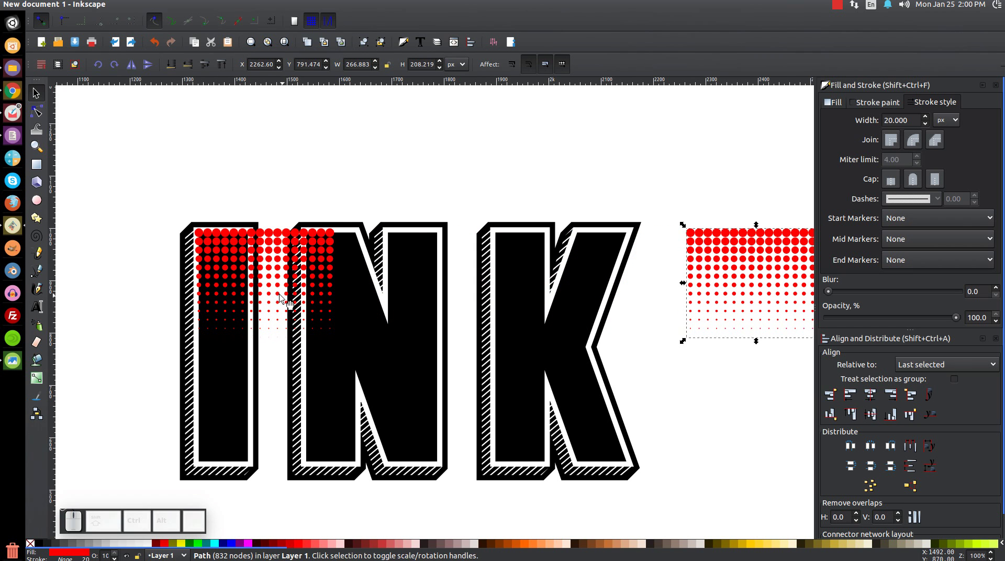
# - Cut the dot pattern over the I out of the letter's inner black face with a path operation
pyautogui.click(238, 240)
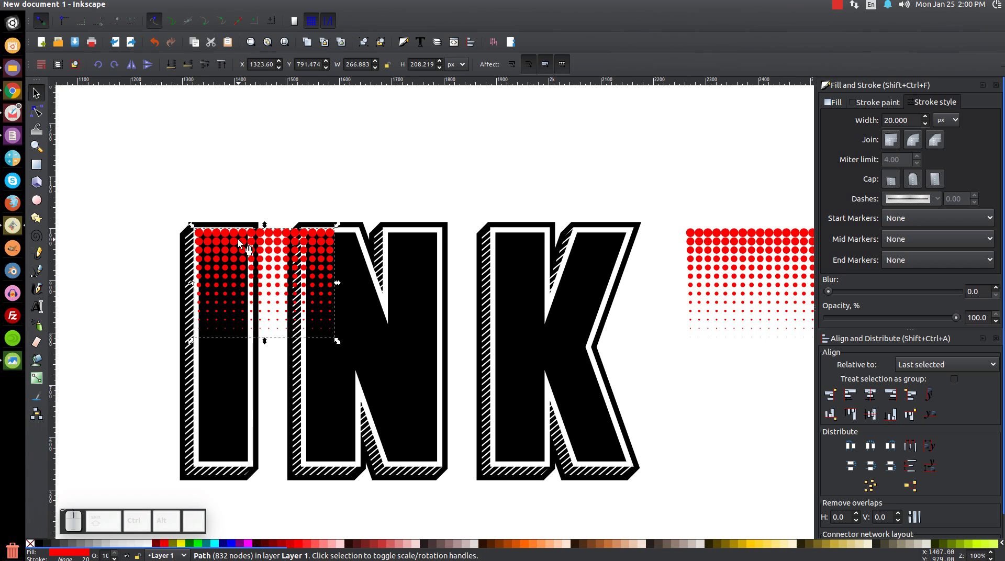
pyautogui.press('shift')
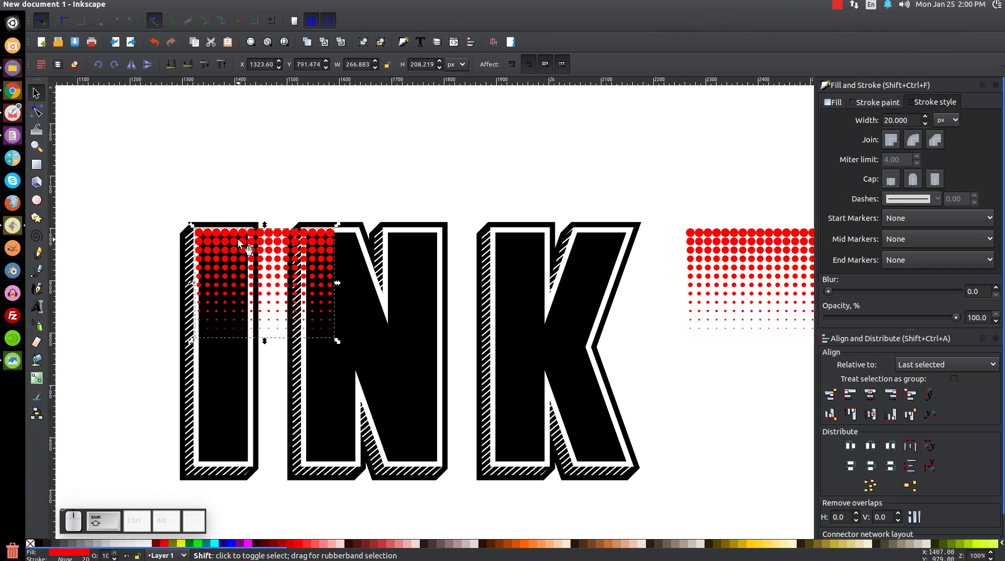
pyautogui.keyDown('shift'); pyautogui.click(231, 378); pyautogui.keyUp('shift')
pyautogui.click(173, 7)
pyautogui.click(195, 108)
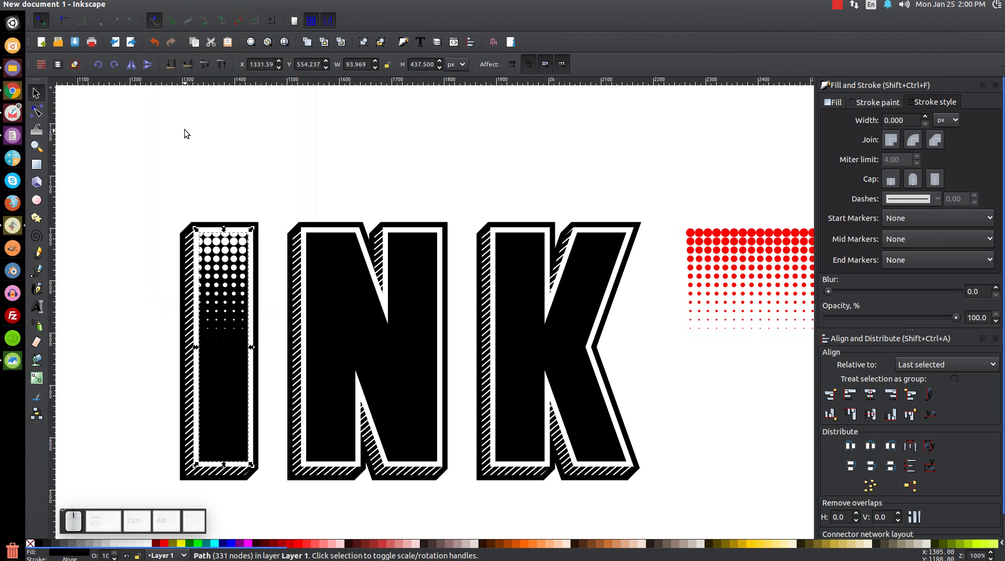
# - Duplicate the spare dot pattern beside the K and center the copy on the vertical axis of the N's inner black face
pyautogui.click(764, 240)
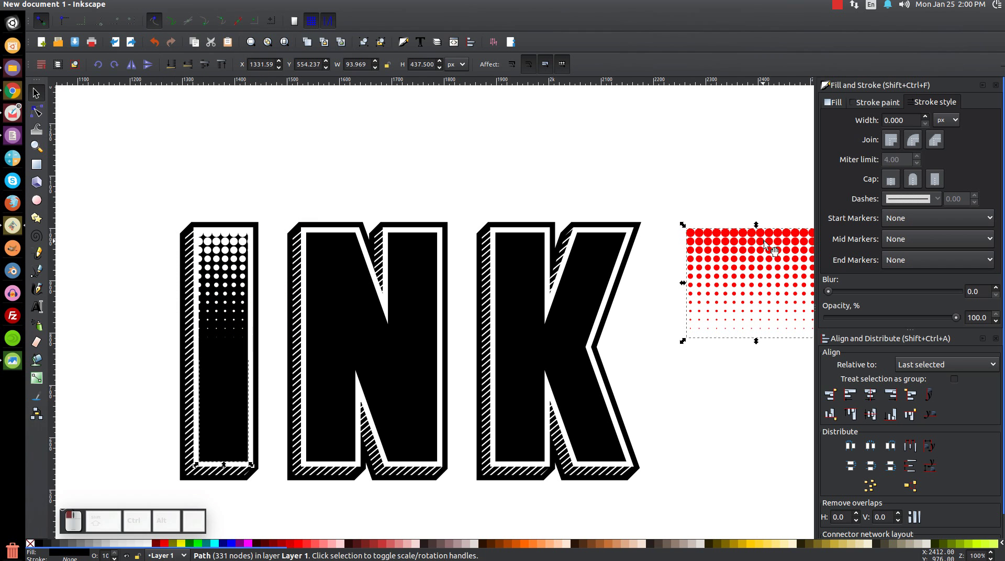
pyautogui.rightClick(737, 239)
pyautogui.click(762, 325)
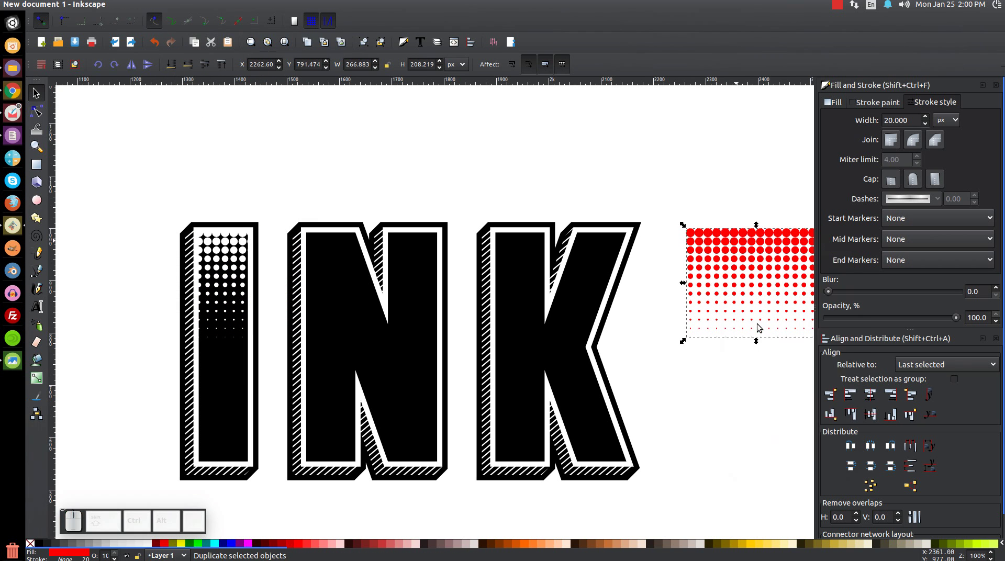
pyautogui.press('shift')
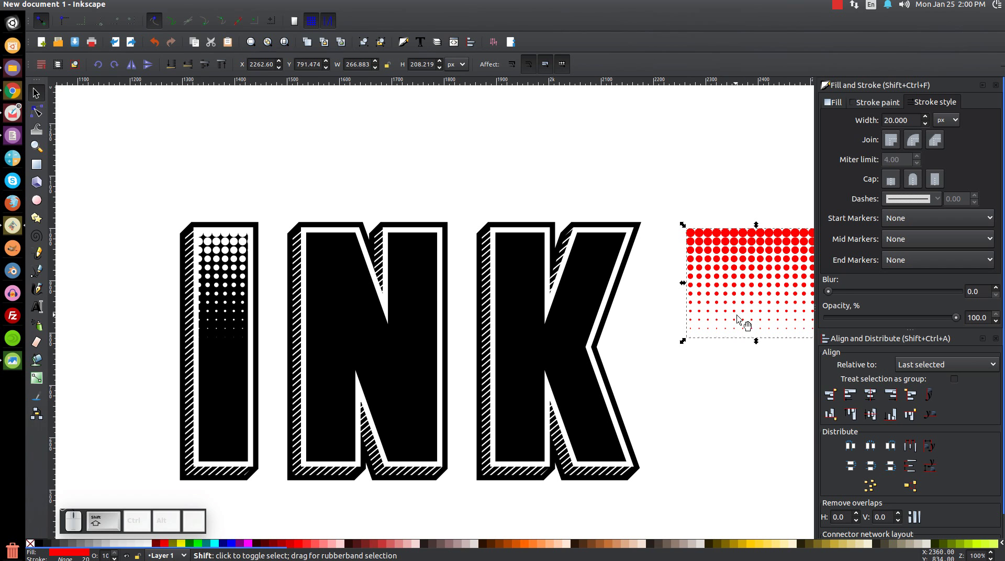
pyautogui.keyDown('shift'); pyautogui.click(426, 245); pyautogui.keyUp('shift')
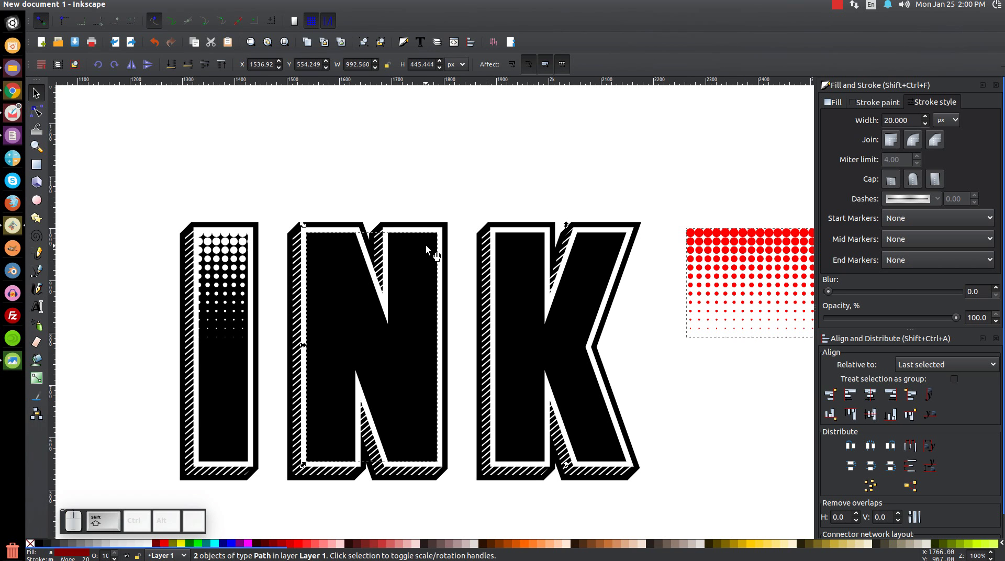
pyautogui.click(874, 396)
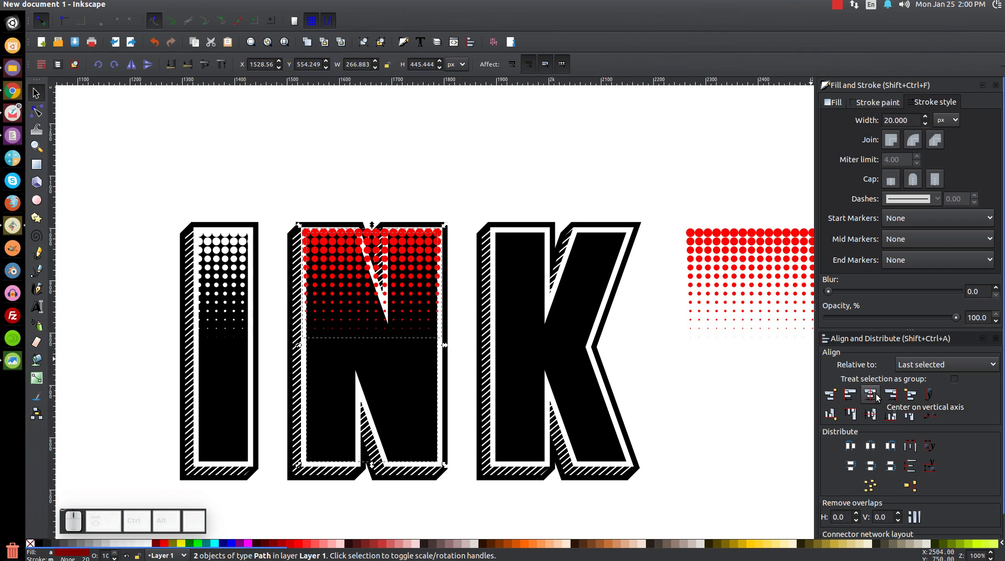
# - Try to cut the dot pattern out of the N's inner black face with Difference, and undo the cut
pyautogui.click(172, 4)
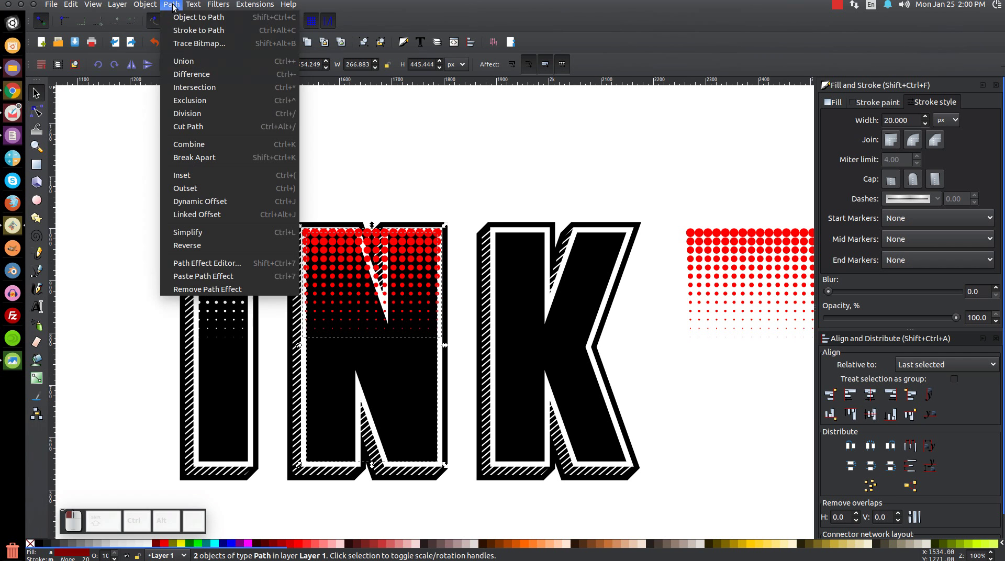
pyautogui.click(190, 75)
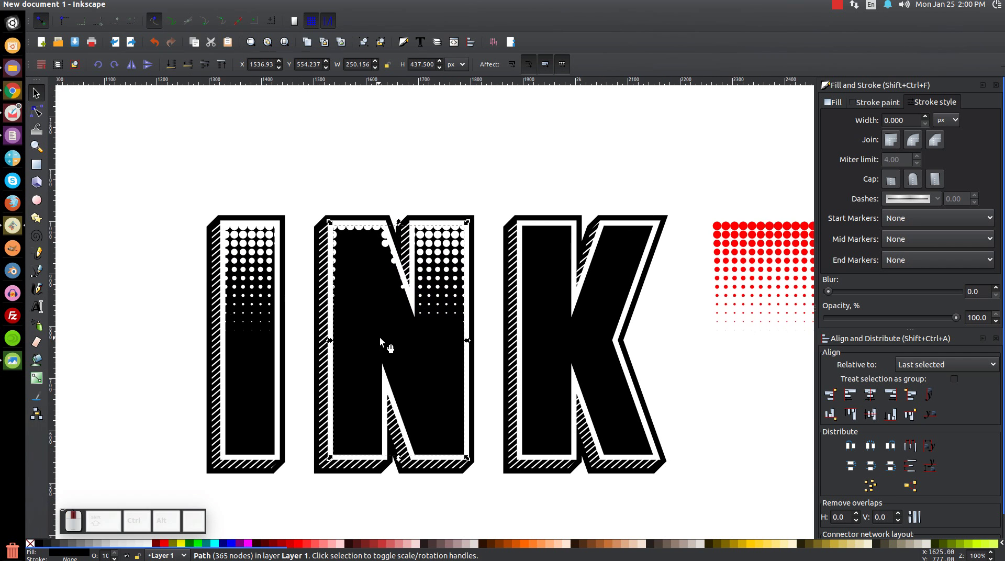
pyautogui.scroll(2, 378, 303)
pyautogui.scroll(1, 378, 302)
pyautogui.scroll(-2, 378, 303)
pyautogui.press('1')
pyautogui.moveTo(401, 284); pyautogui.dragTo(338, 326)
pyautogui.hotkey('ctrl', 'z')
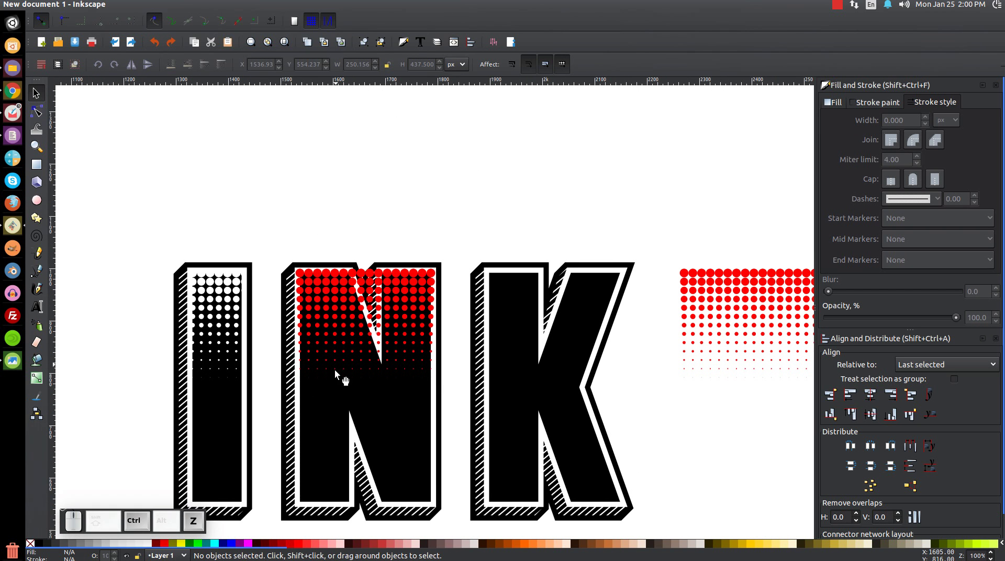
# - Reselect the red dots and the N's inner black face, try the Difference a second time, and undo it
pyautogui.scroll(2, 328, 328)
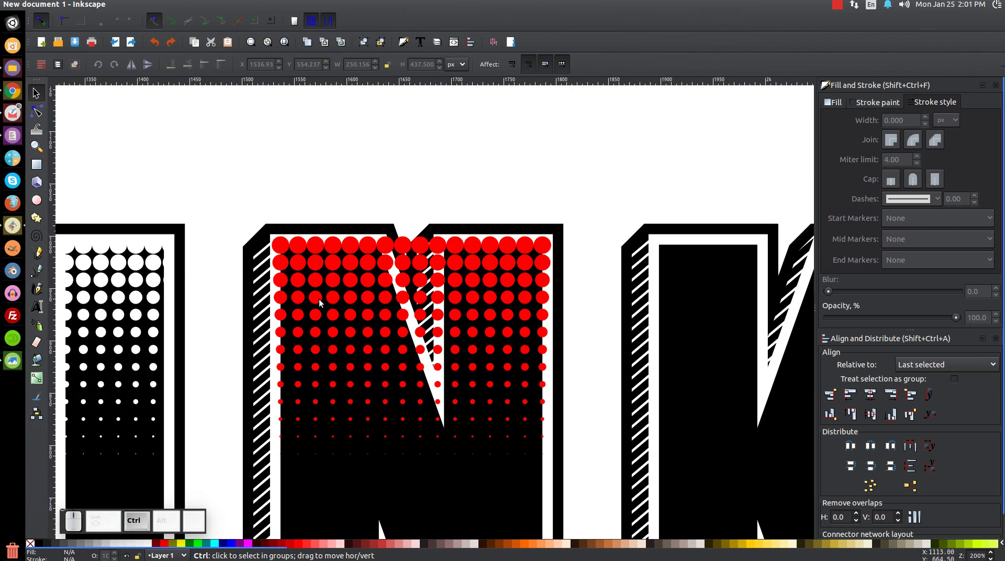
pyautogui.scroll(-1, 319, 299)
pyautogui.keyDown('ctrl'); pyautogui.click(332, 263); pyautogui.keyUp('ctrl')
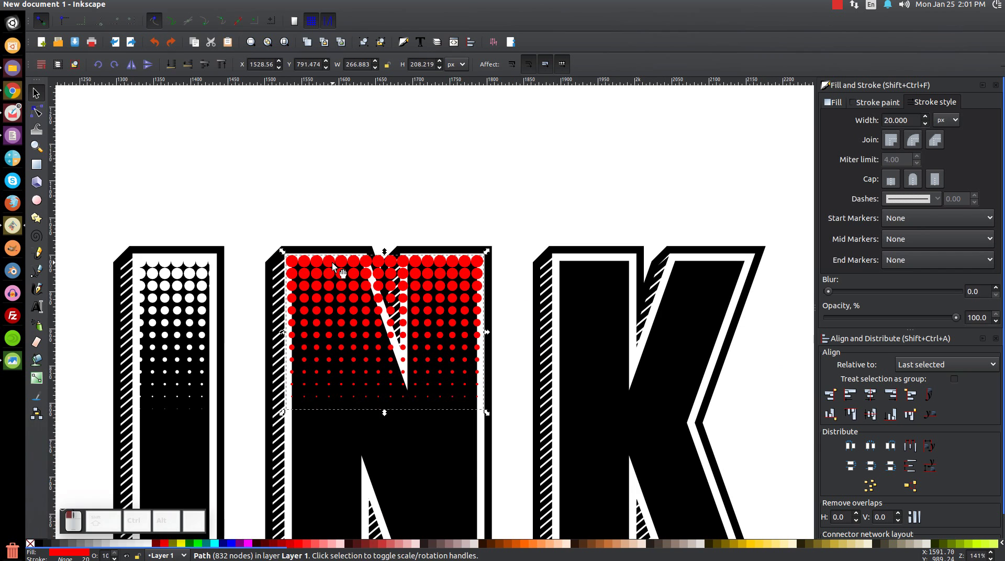
pyautogui.keyDown('shift'); pyautogui.click(329, 428); pyautogui.keyUp('shift')
pyautogui.hotkey('ctrl', '-')
pyautogui.hotkey('ctrl', 'z')
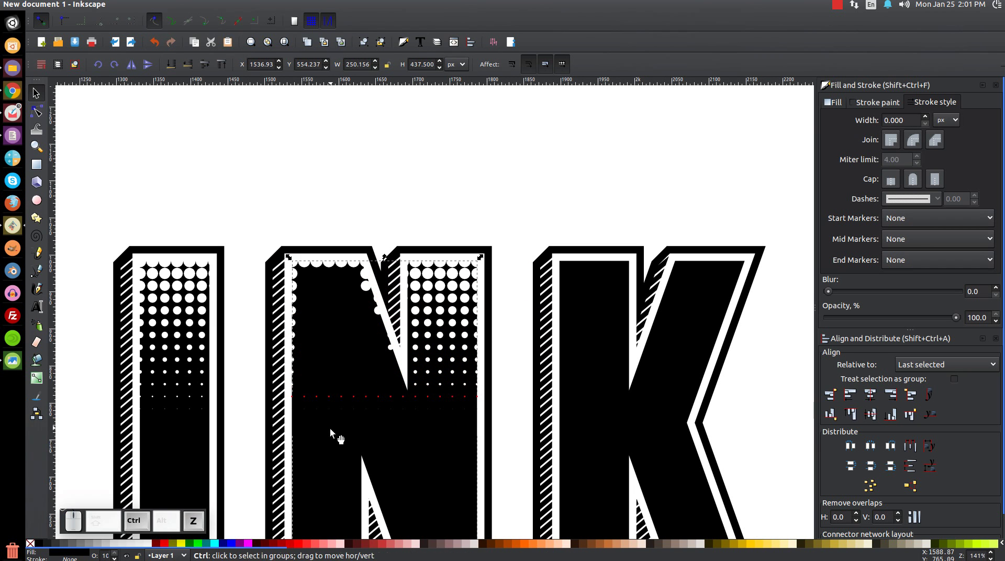
pyautogui.moveTo(413, 385); pyautogui.dragTo(352, 288)
# - Inspect the nodes of the dot pattern lying over the N
pyautogui.click(285, 207)
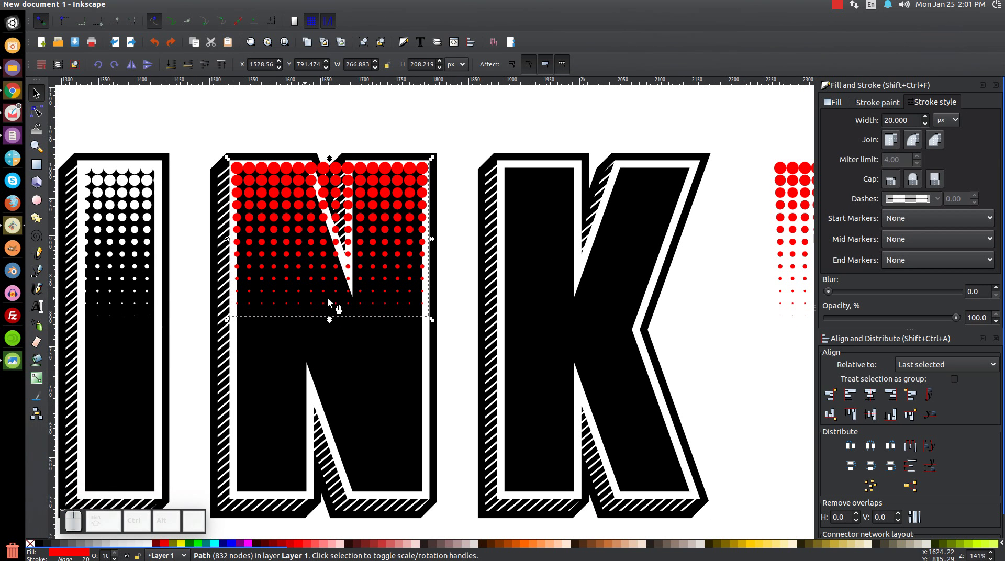
pyautogui.press('F2')
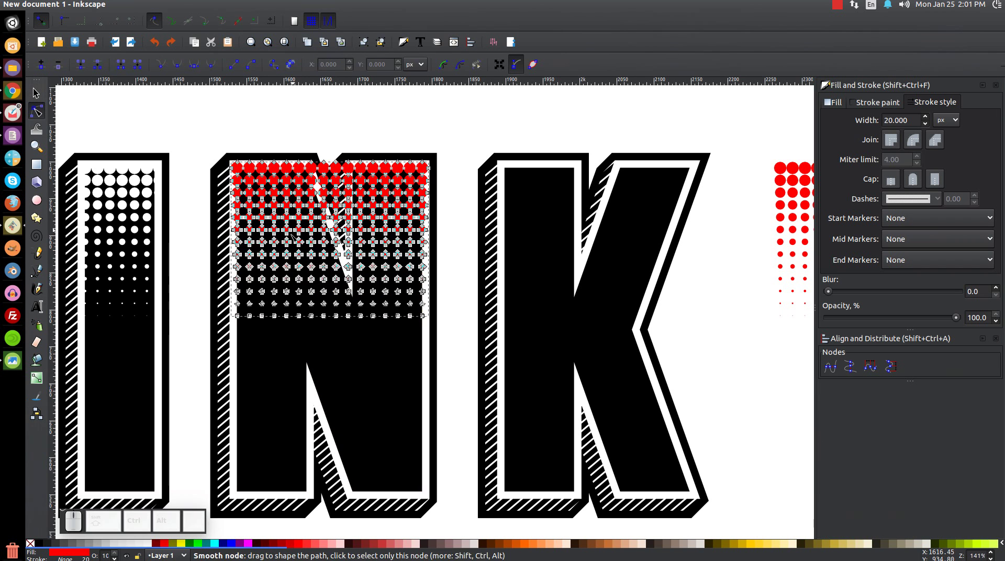
pyautogui.press('F1')
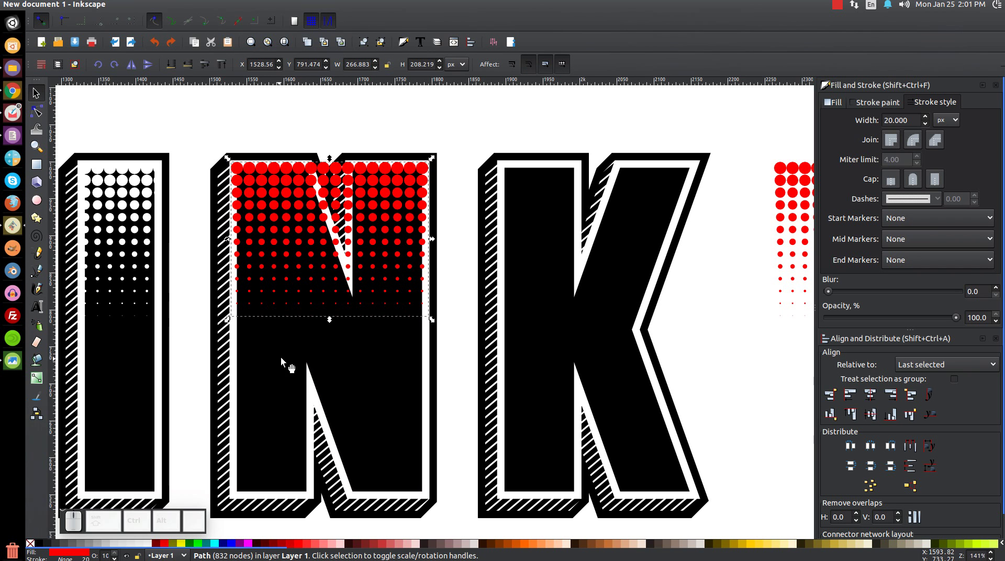
# - Try to duplicate the N's inner black face and intersect the copy with the dot pattern, undoing both operations
pyautogui.click(286, 334)
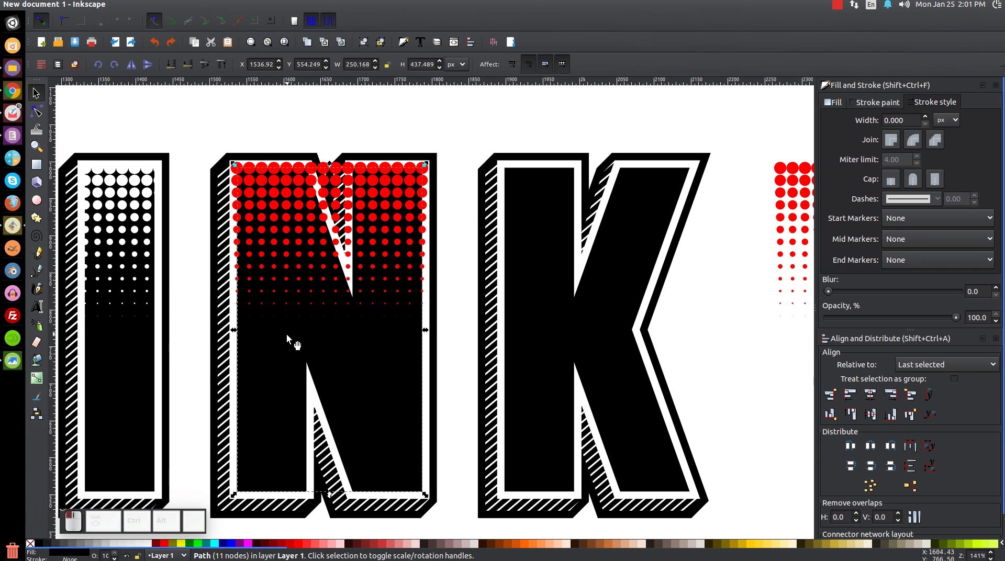
pyautogui.rightClick(286, 334)
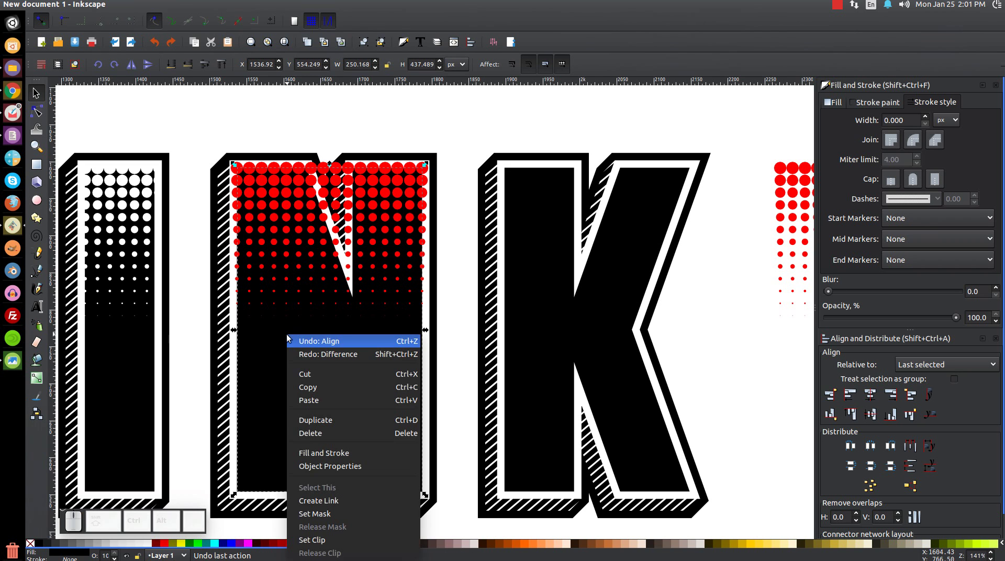
pyautogui.click(316, 420)
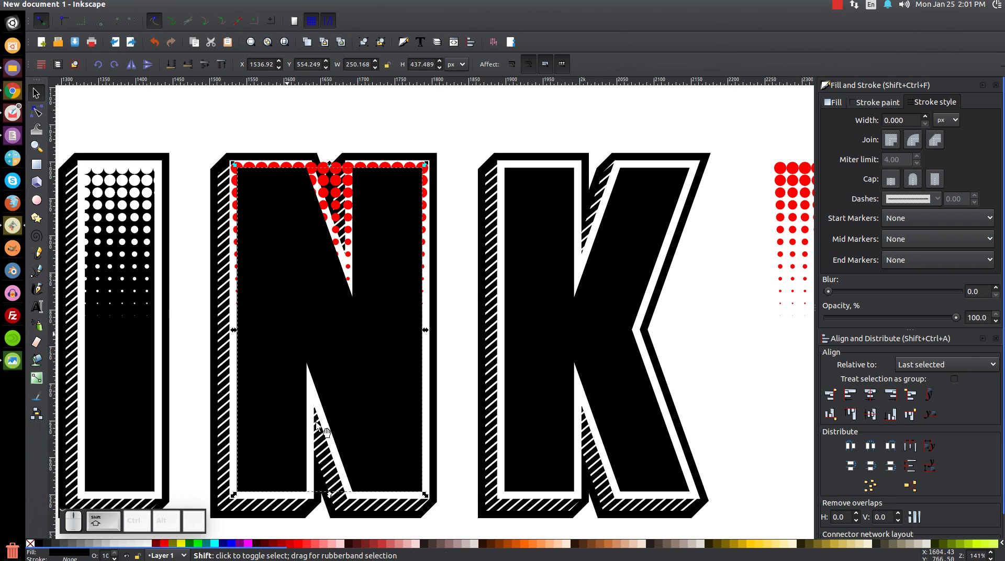
pyautogui.keyDown('shift'); pyautogui.click(242, 186); pyautogui.keyUp('shift')
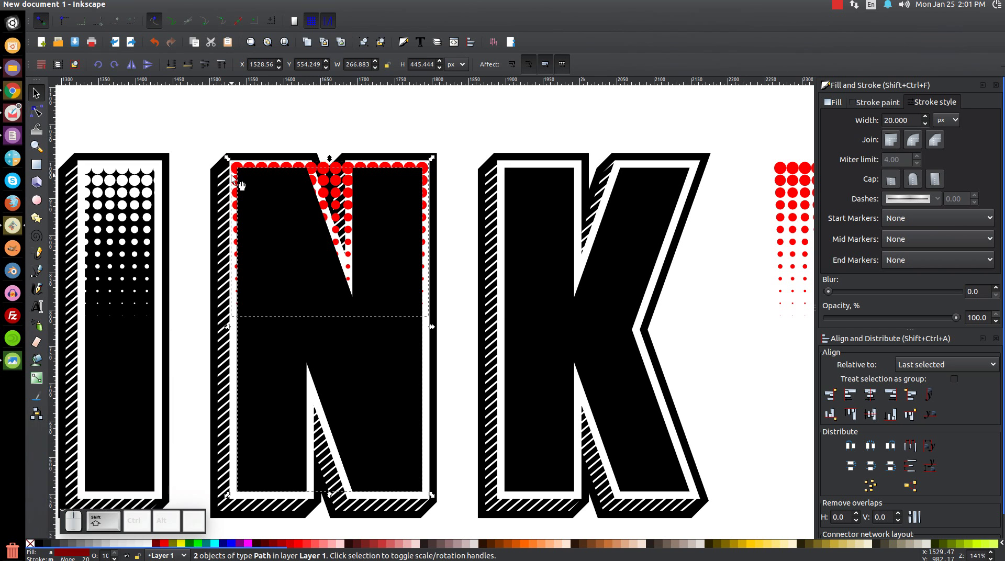
pyautogui.click(170, 5)
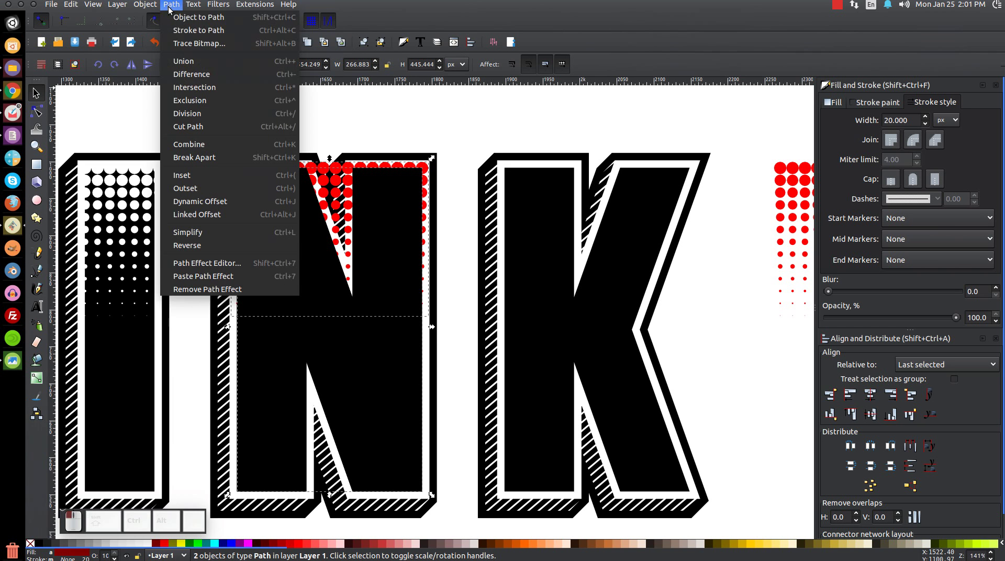
pyautogui.click(202, 88)
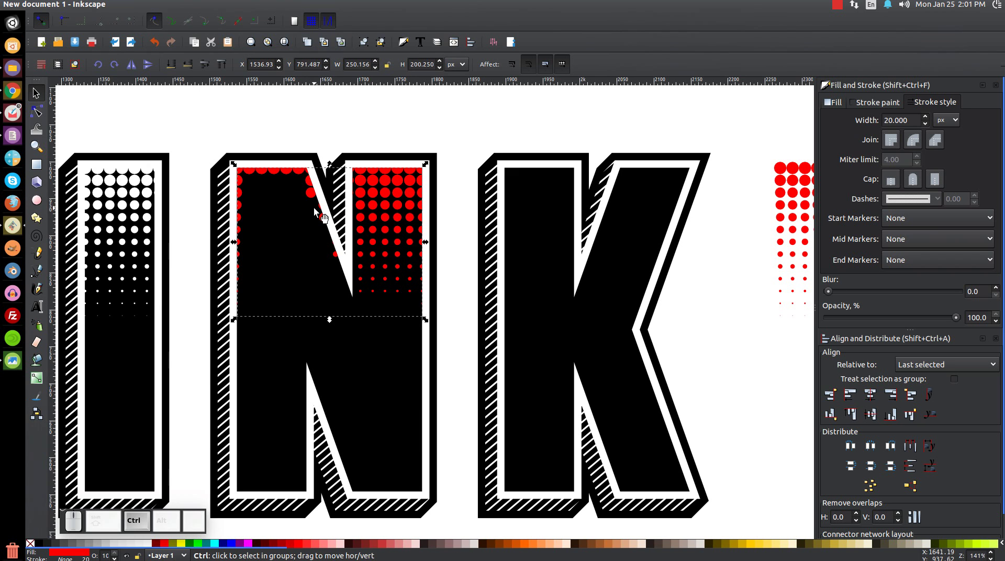
pyautogui.hotkey('ctrl', 'z')
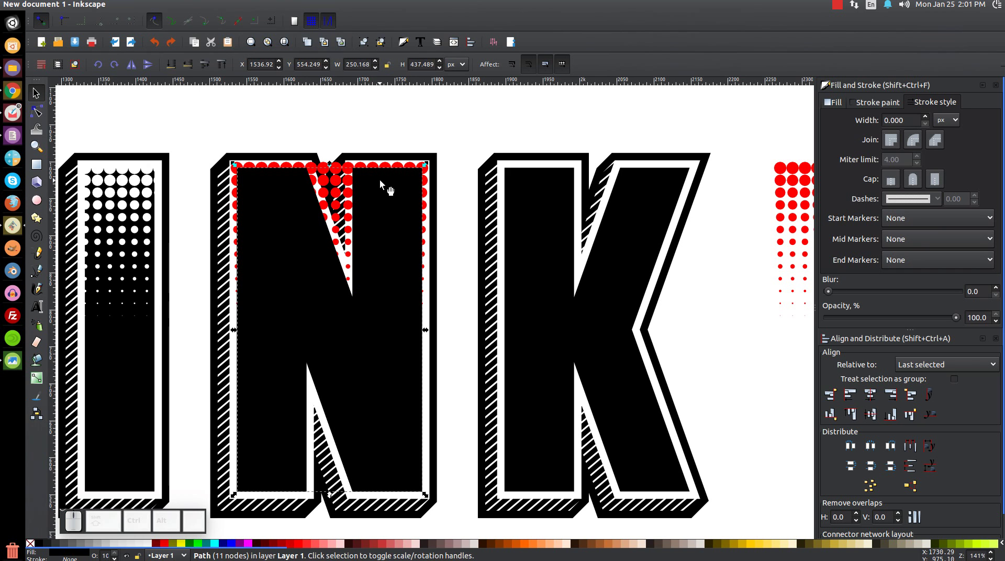
pyautogui.hotkey('ctrl', 'z')
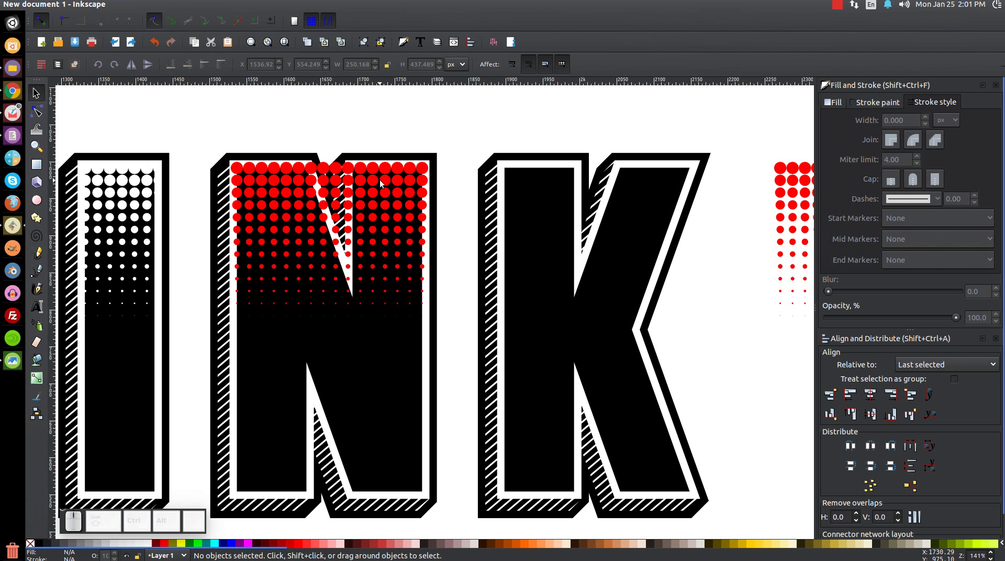
# - Select all nodes of the dot pattern over the N and insert new nodes into every segment
pyautogui.click(379, 180)
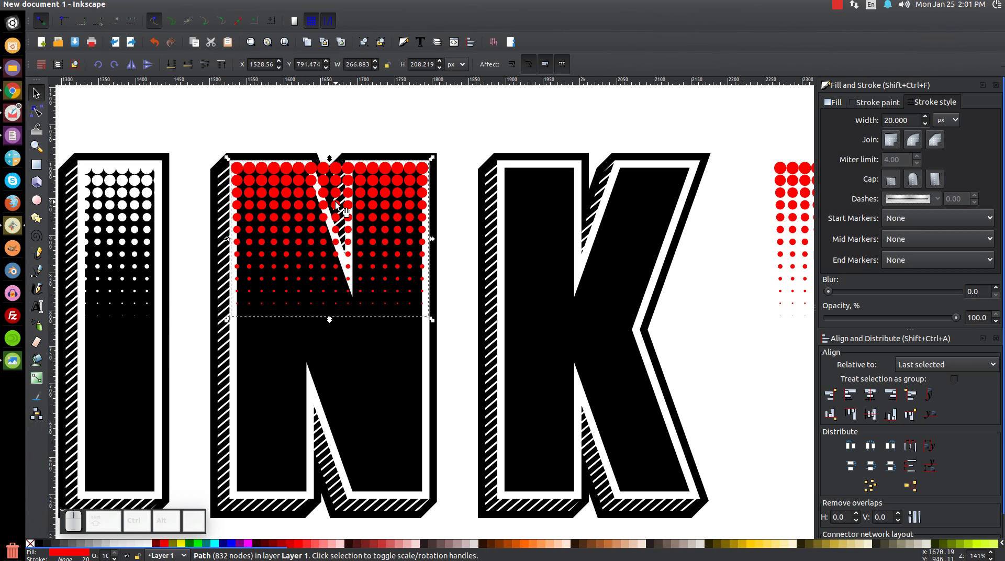
pyautogui.click(36, 112)
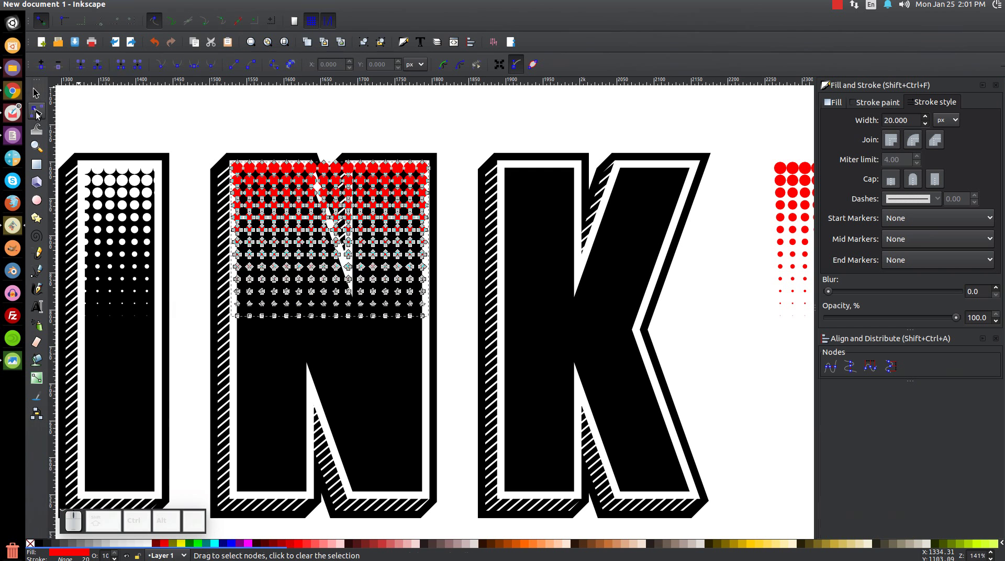
pyautogui.moveTo(189, 109); pyautogui.dragTo(463, 338)
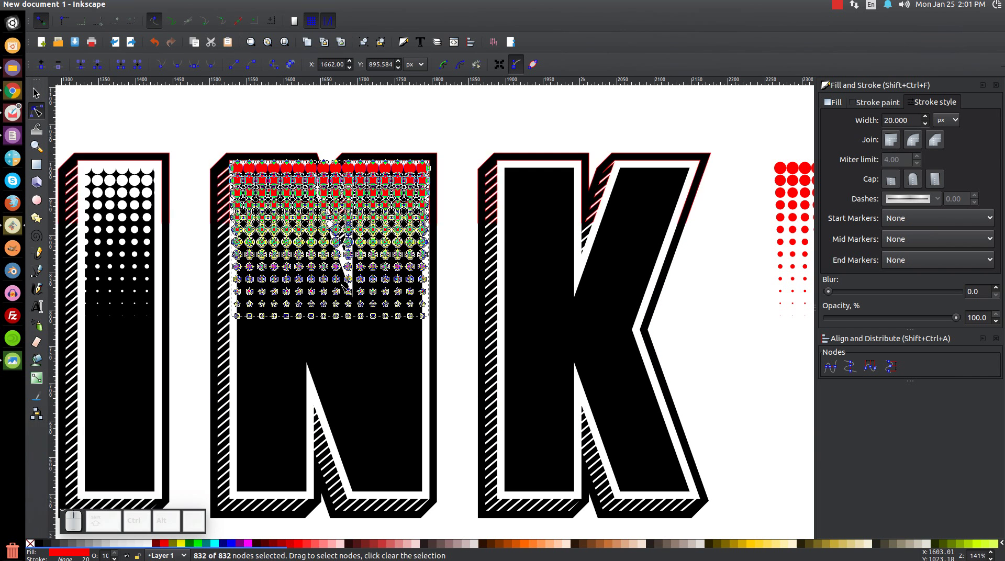
pyautogui.click(42, 64)
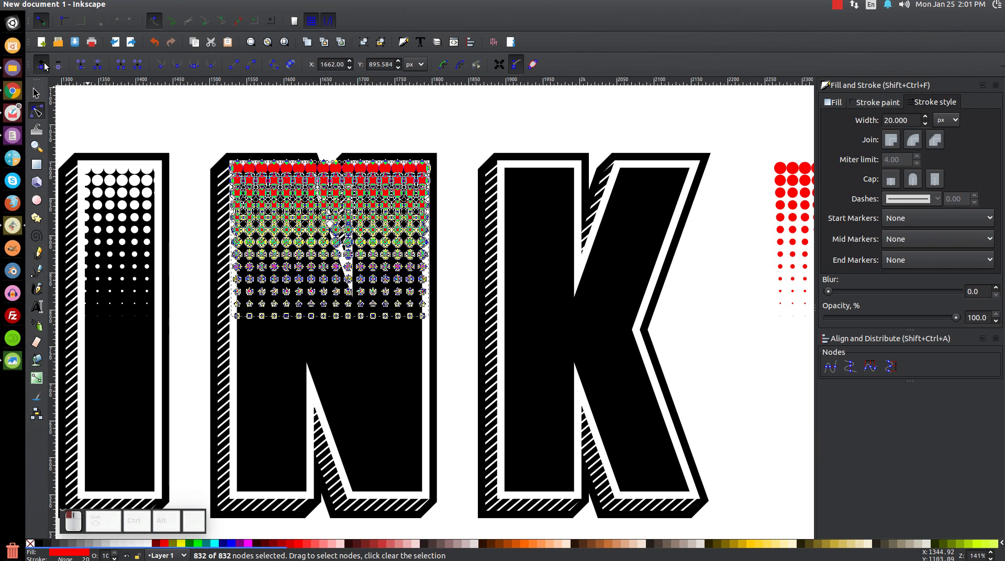
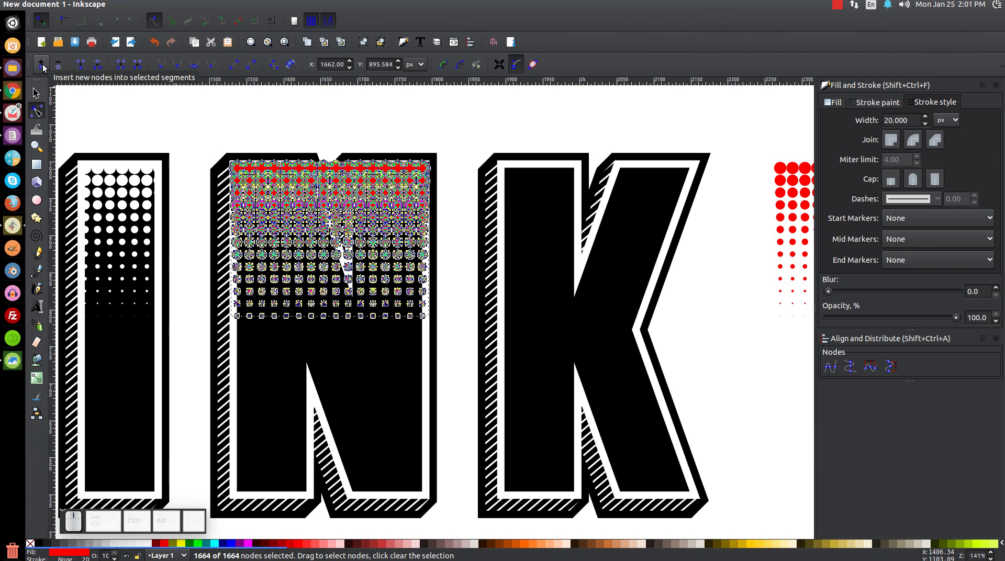
pyautogui.keyDown('ctrl'); pyautogui.scroll(4, 224, 201); pyautogui.keyUp('ctrl')
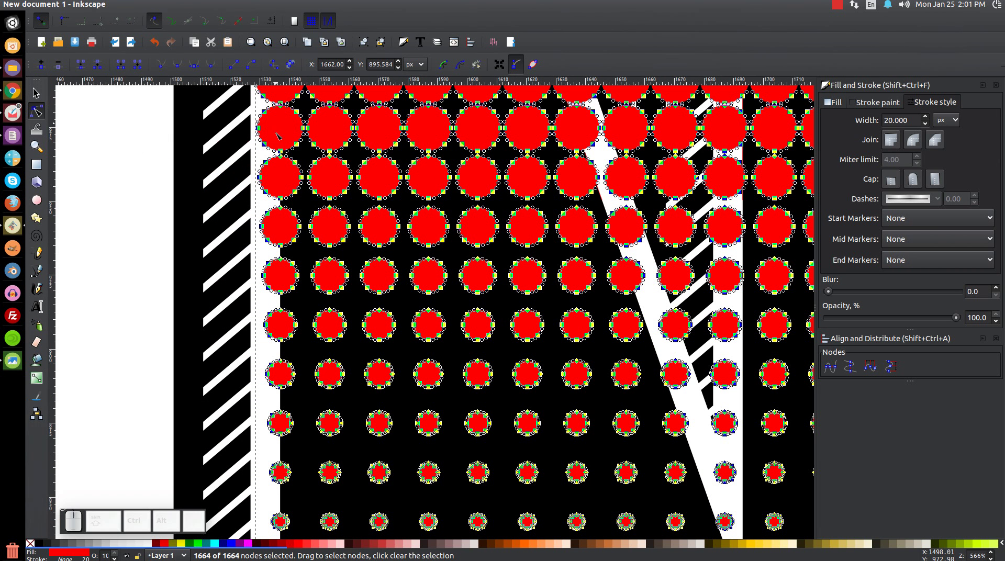
# - Try subtracting the dot pattern with its added nodes from the N's inner black face, and undo the subtraction
pyautogui.click(36, 93)
pyautogui.press('1')
pyautogui.keyDown('shift'); pyautogui.click(443, 396); pyautogui.keyUp('shift')
pyautogui.hotkey('ctrl', '-')
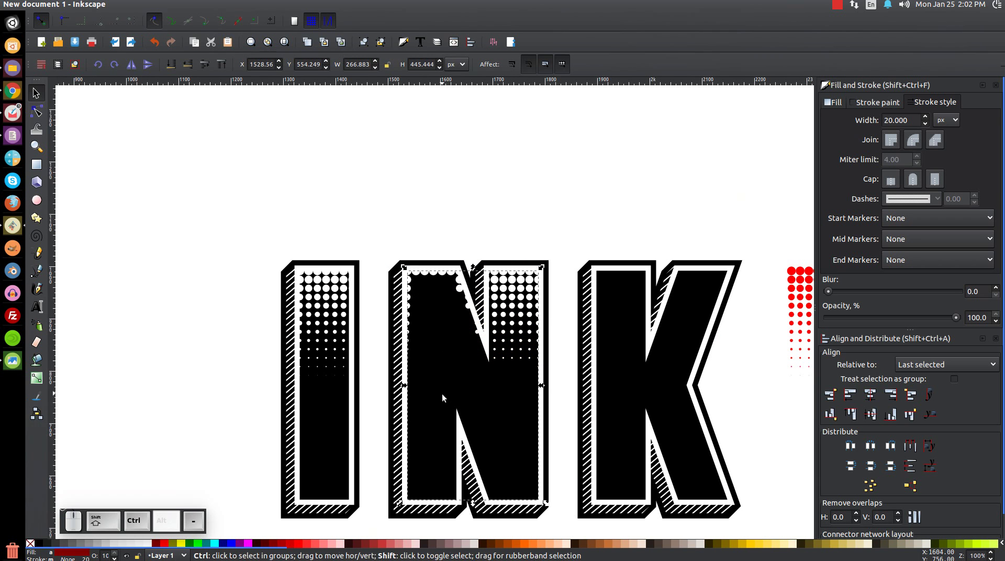
pyautogui.hotkey('ctrl', 'z')
pyautogui.moveTo(417, 400); pyautogui.dragTo(305, 383)
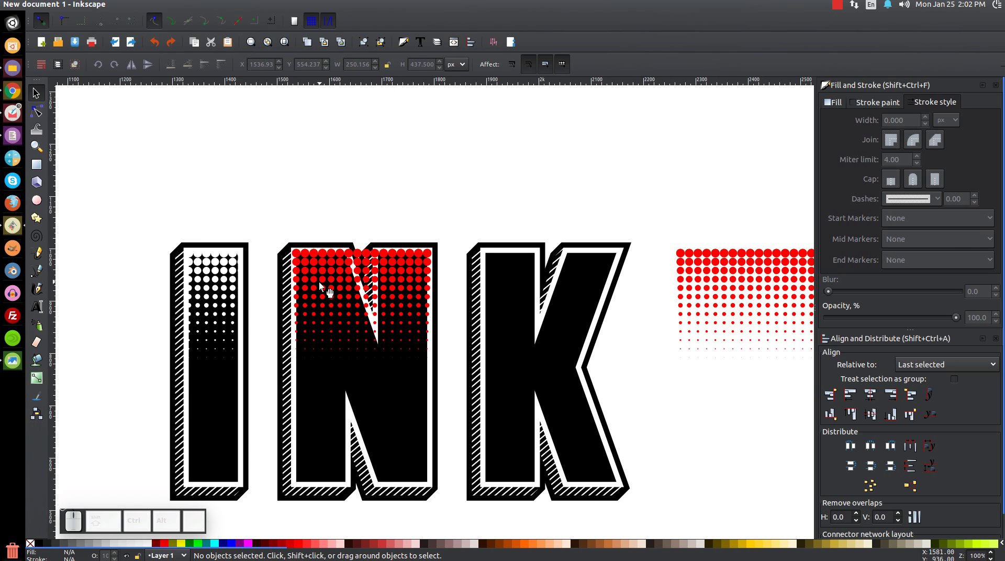
# - Move the dot pattern horizontally from the N onto the K at X 1892.56 px and subtract it from the K's inner black face
pyautogui.moveTo(387, 273); pyautogui.dragTo(580, 271)
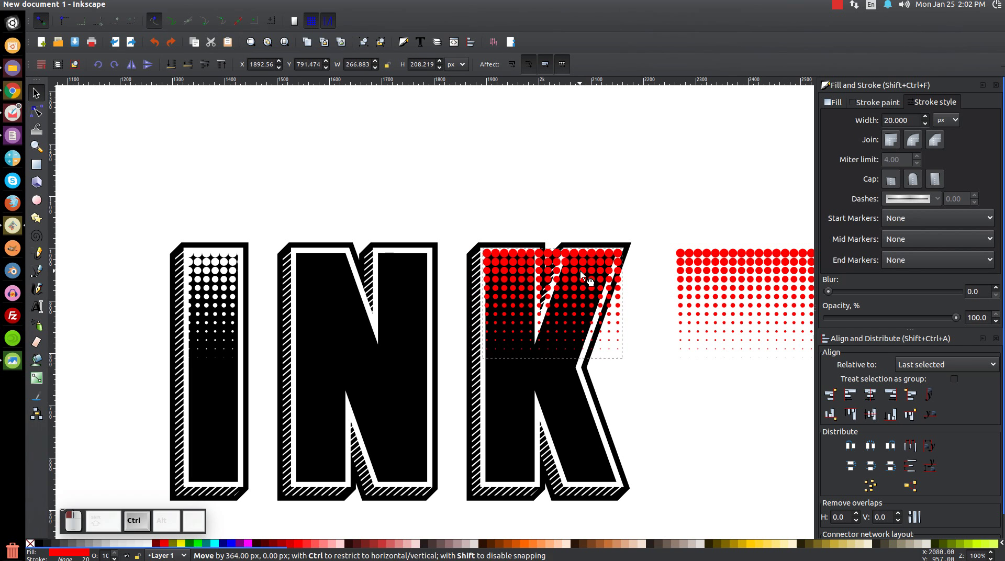
pyautogui.keyDown('shift'); pyautogui.click(549, 369); pyautogui.keyUp('shift')
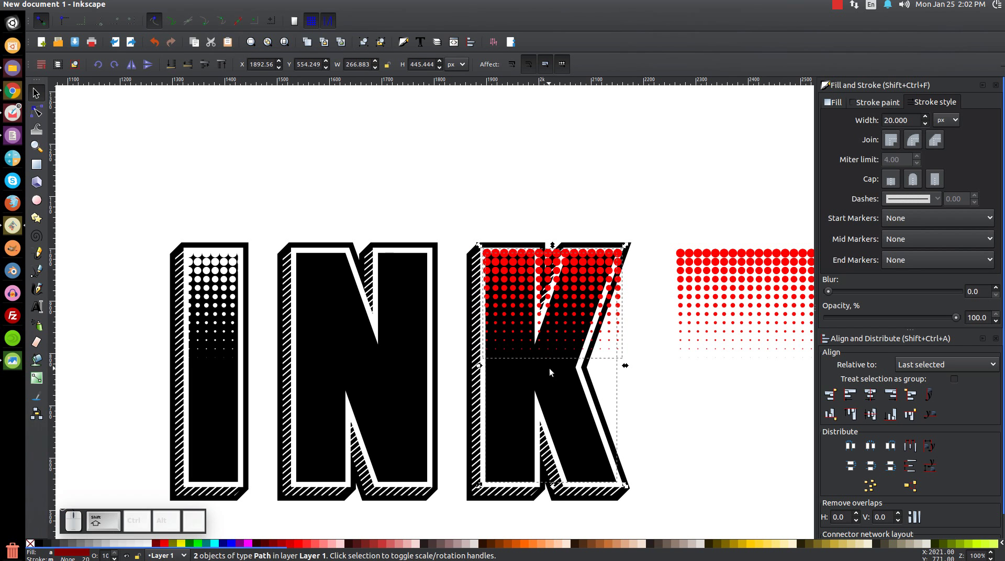
pyautogui.click(171, 4)
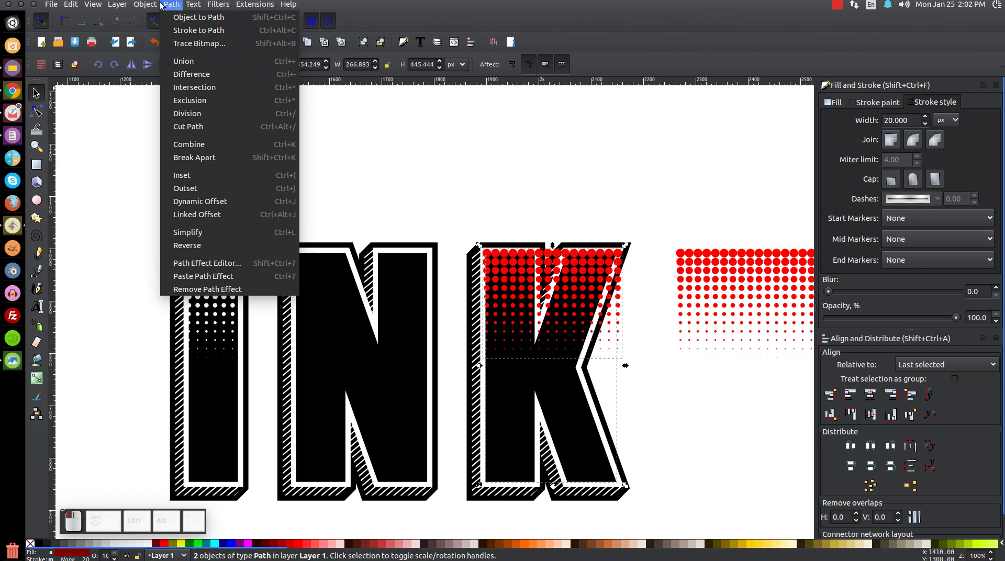
pyautogui.click(191, 74)
# - Move the spare dot pattern horizontally onto the N at X 1530.60 px and subtract it from the N's inner black face
pyautogui.click(791, 263)
pyautogui.moveTo(790, 263); pyautogui.dragTo(405, 265)
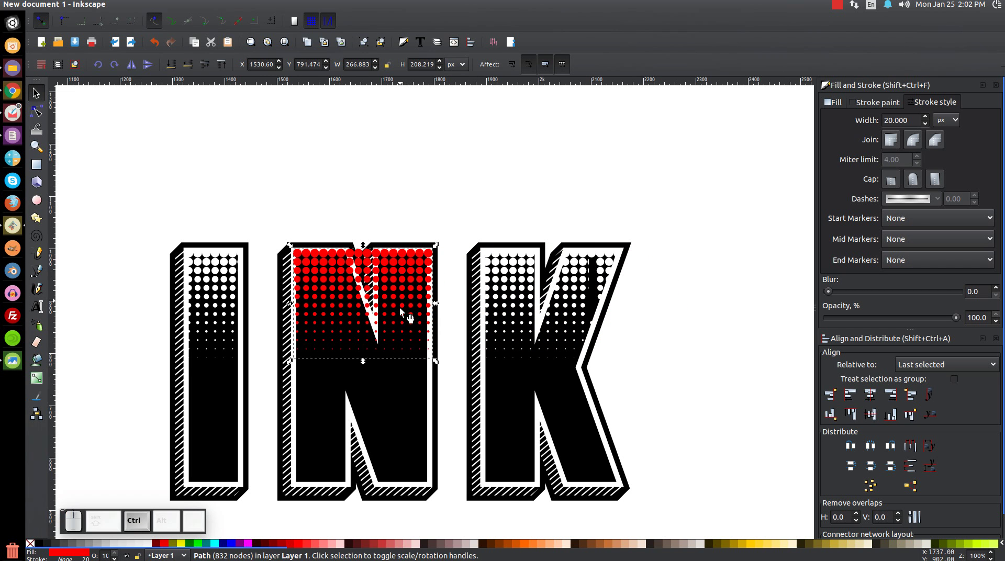
pyautogui.keyDown('shift'); pyautogui.click(401, 395); pyautogui.keyUp('shift')
pyautogui.click(167, 4)
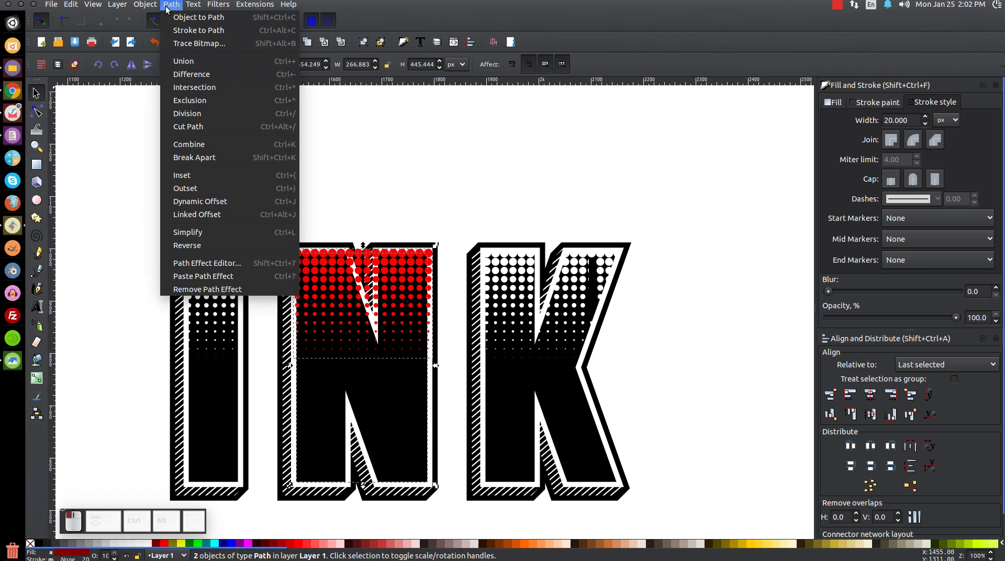
pyautogui.click(193, 68)
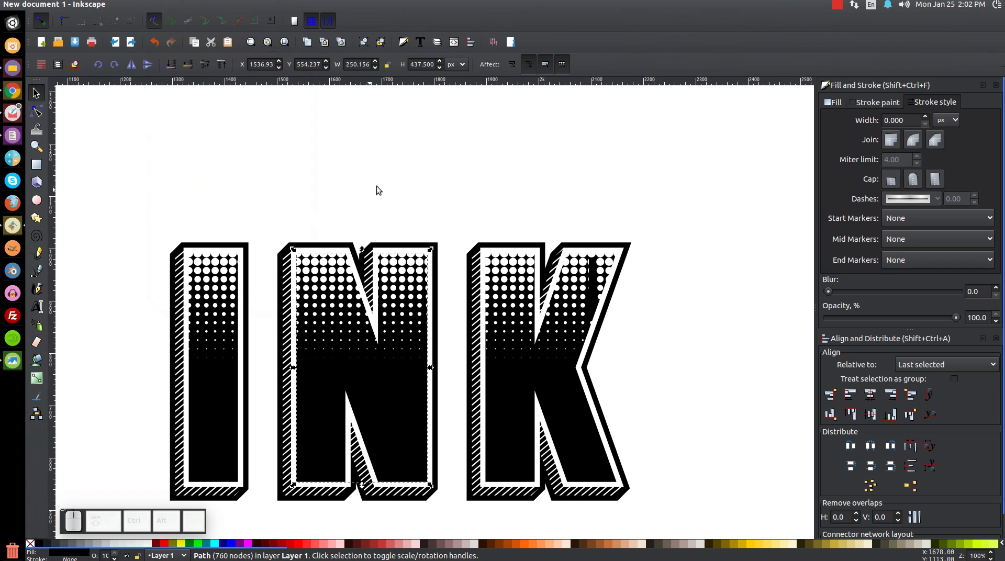
# - Union all the INK lettering pieces into a single path and move it to about X 1301.62, Y 545.268 px
pyautogui.click(508, 166)
pyautogui.moveTo(620, 334); pyautogui.dragTo(583, 314)
pyautogui.moveTo(436, 312)
pyautogui.mouseDown()
pyautogui.moveTo(517, 278)
pyautogui.moveTo(517, 264)
pyautogui.mouseUp()
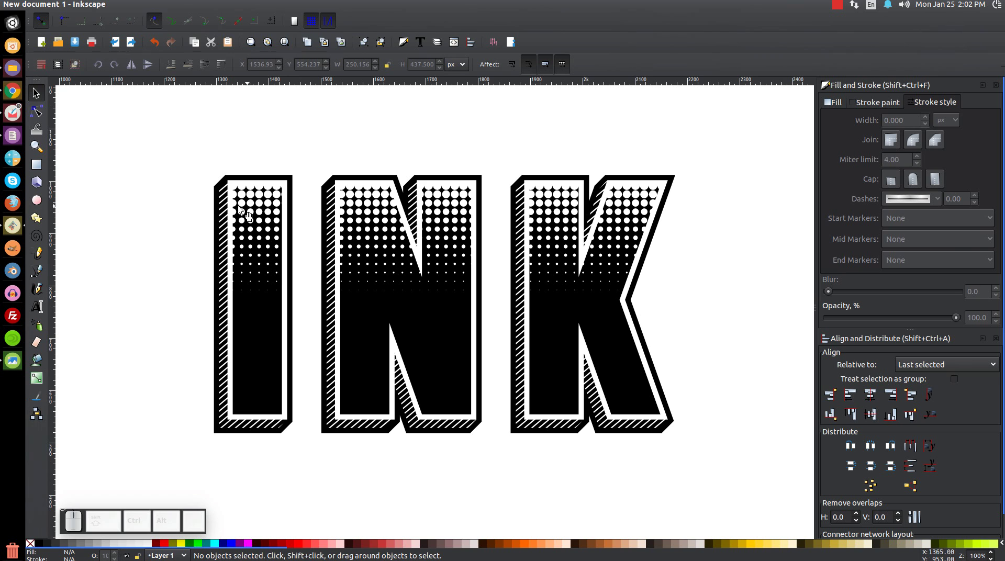
pyautogui.moveTo(754, 504); pyautogui.dragTo(99, 89)
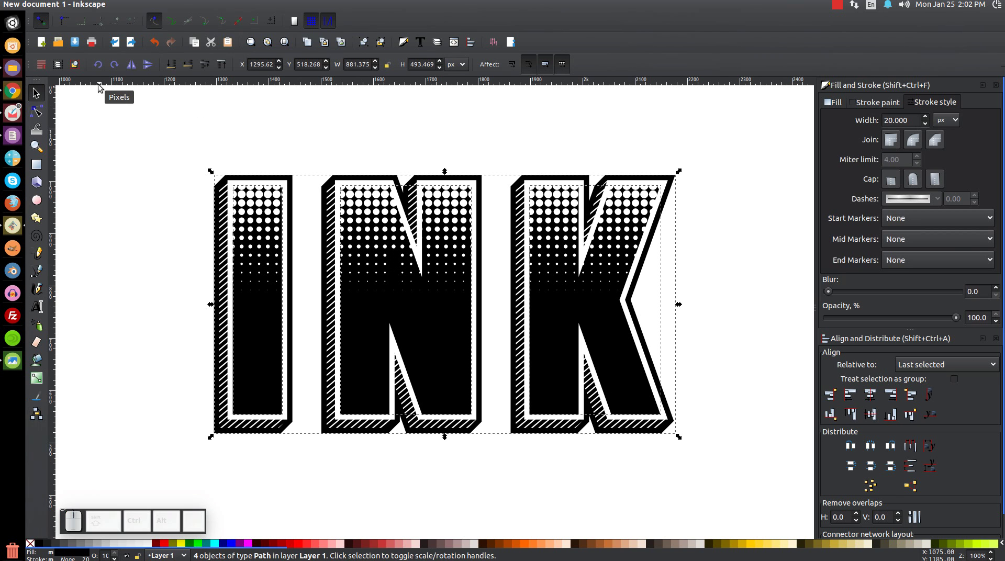
pyautogui.click(171, 4)
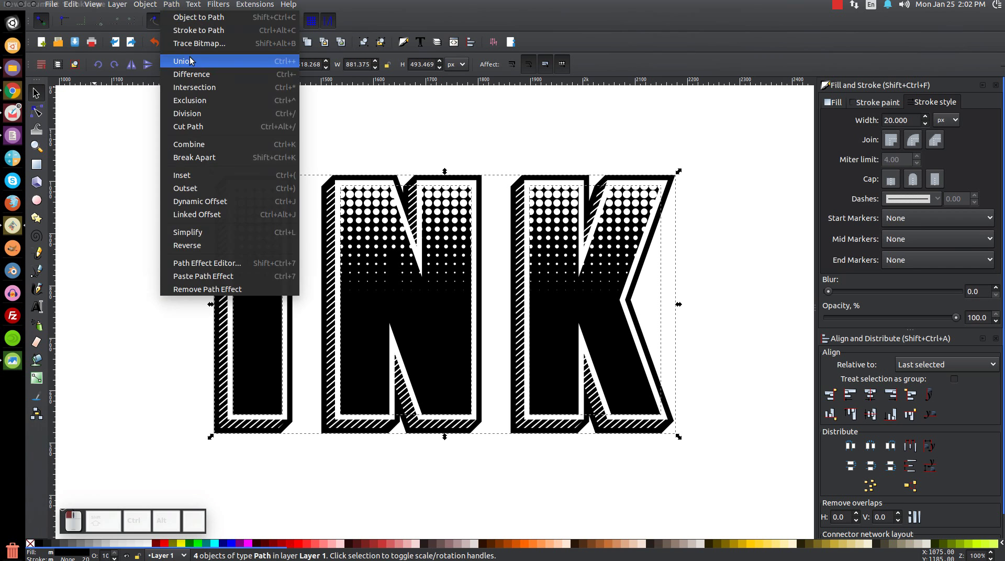
pyautogui.click(190, 61)
pyautogui.moveTo(444, 340); pyautogui.dragTo(447, 326)
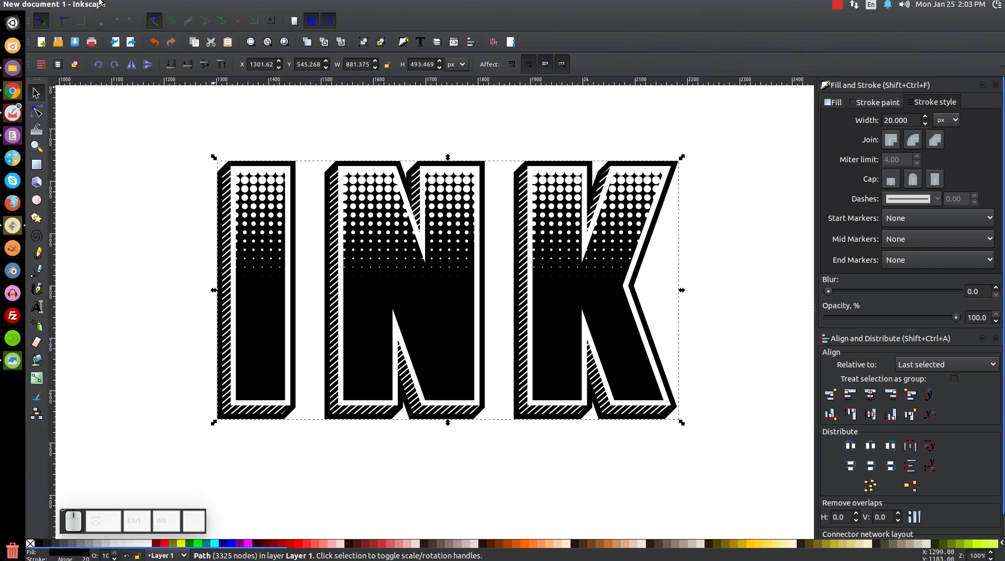
# - Import Grunge Texture.svg and move it to the upper left of the I, at about X 1111.10, Y 942.437 px
pyautogui.click(48, 5)
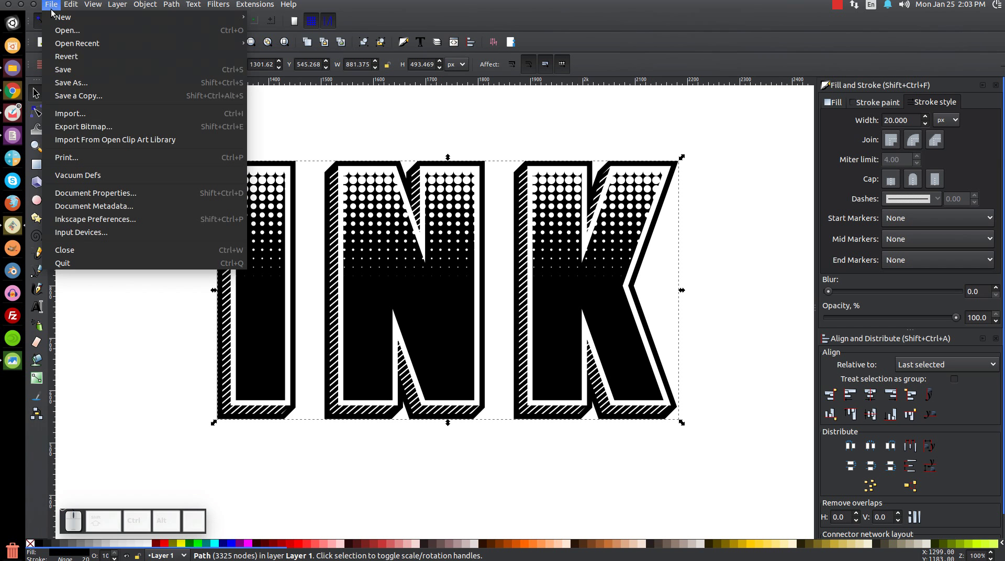
pyautogui.click(92, 114)
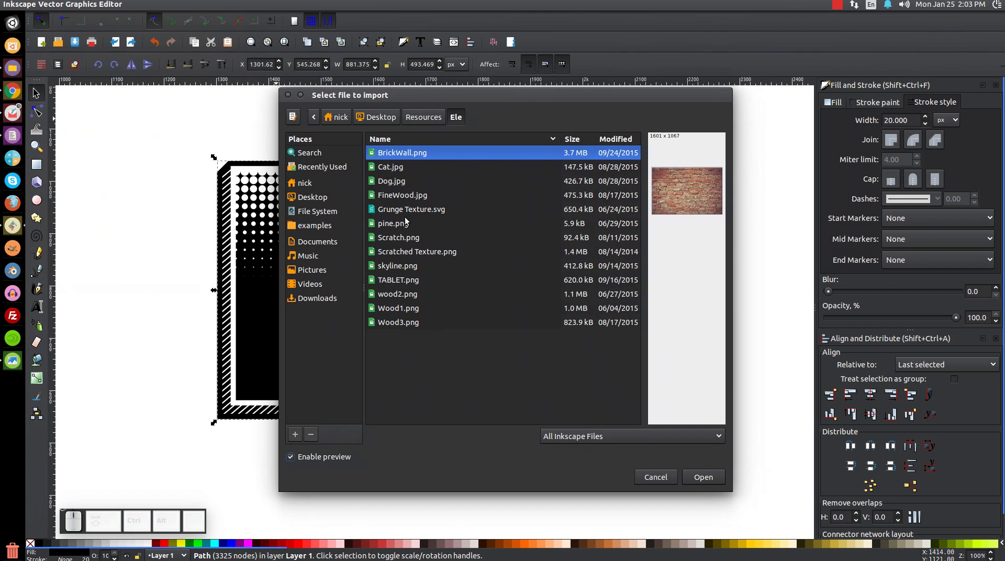
pyautogui.doubleClick(429, 208)
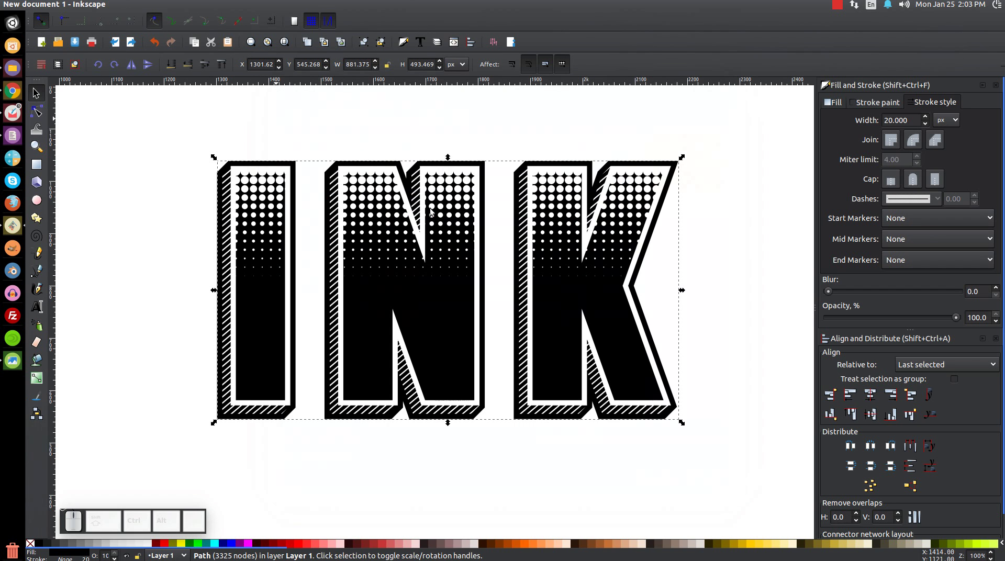
pyautogui.moveTo(430, 212); pyautogui.dragTo(173, 193)
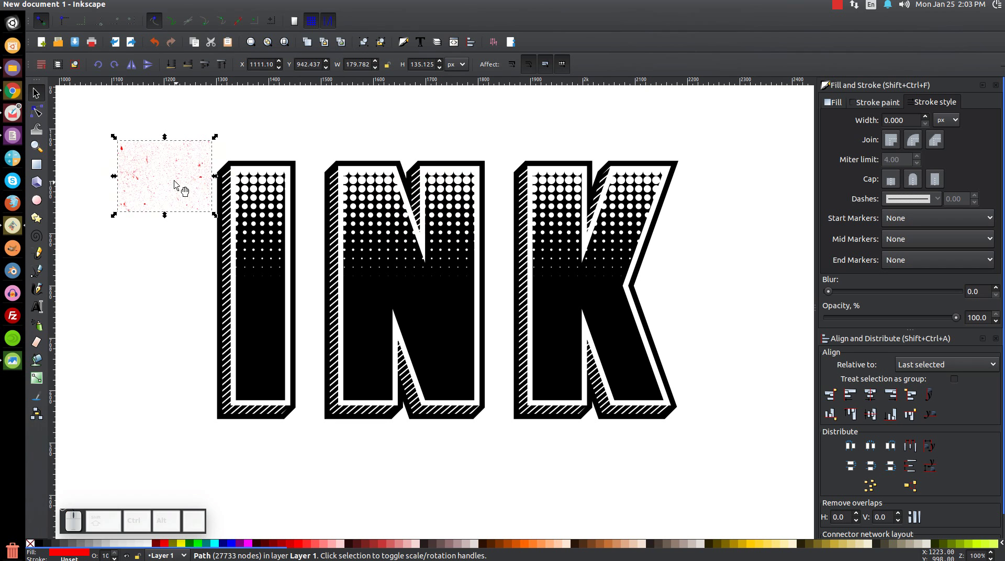
# - Centre the red grunge texture horizontally and vertically on the INK lettering
pyautogui.keyDown('shift'); pyautogui.click(393, 235); pyautogui.keyUp('shift')
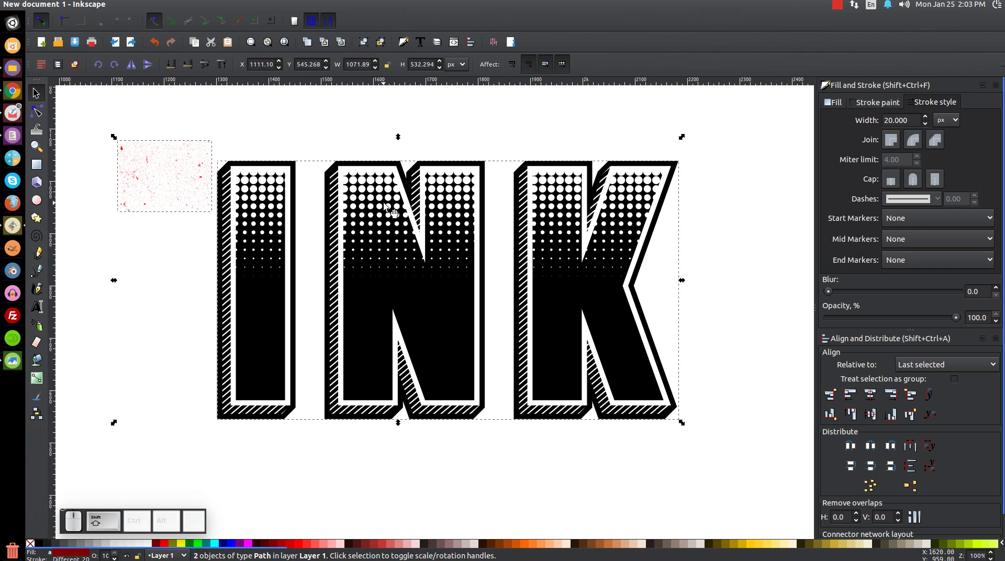
pyautogui.click(870, 396)
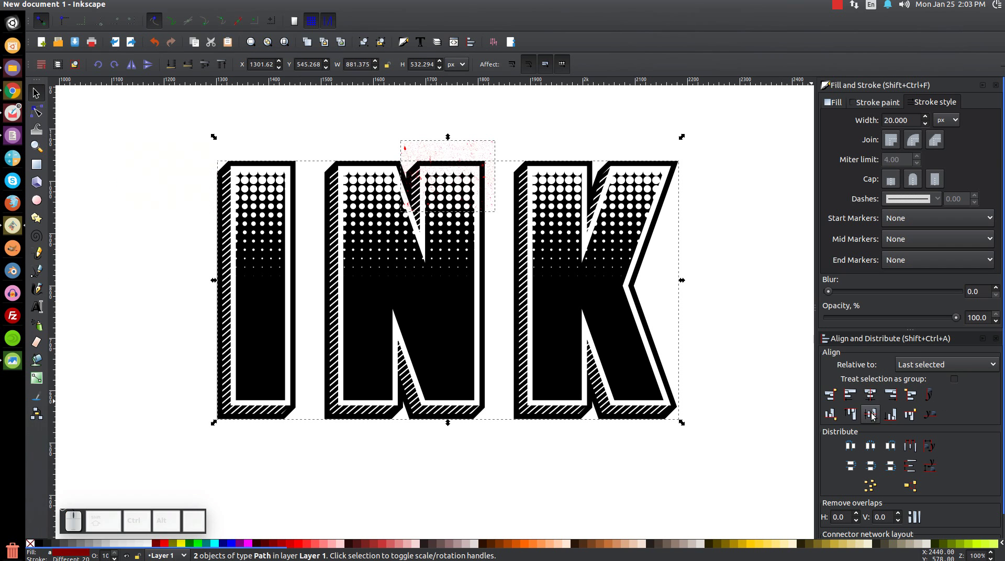
pyautogui.click(872, 414)
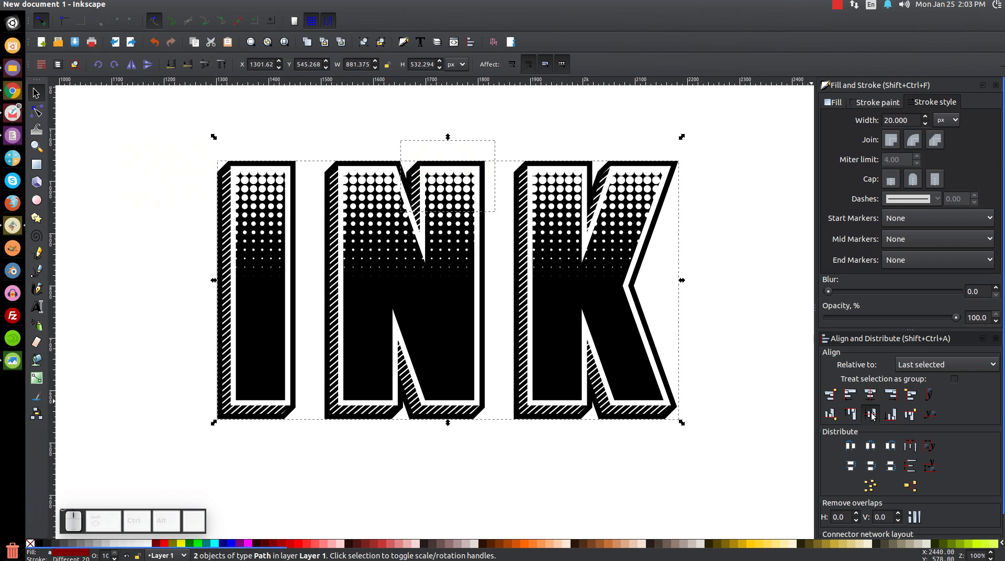
pyautogui.click(765, 245)
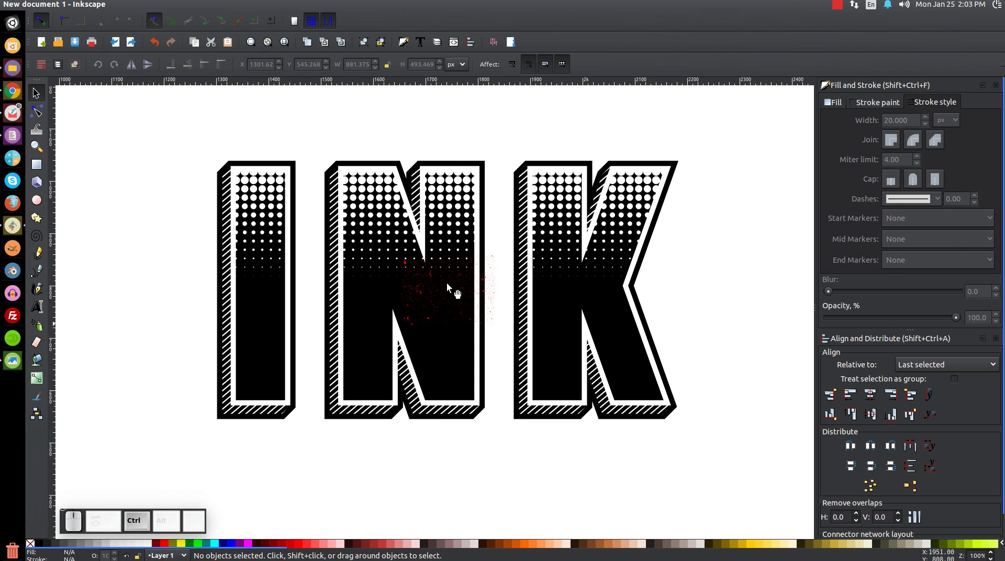
# - Scale the grunge texture proportionally about its centre to about 959 × 721 px so it covers the whole INK lettering
pyautogui.scroll(4, 455, 284)
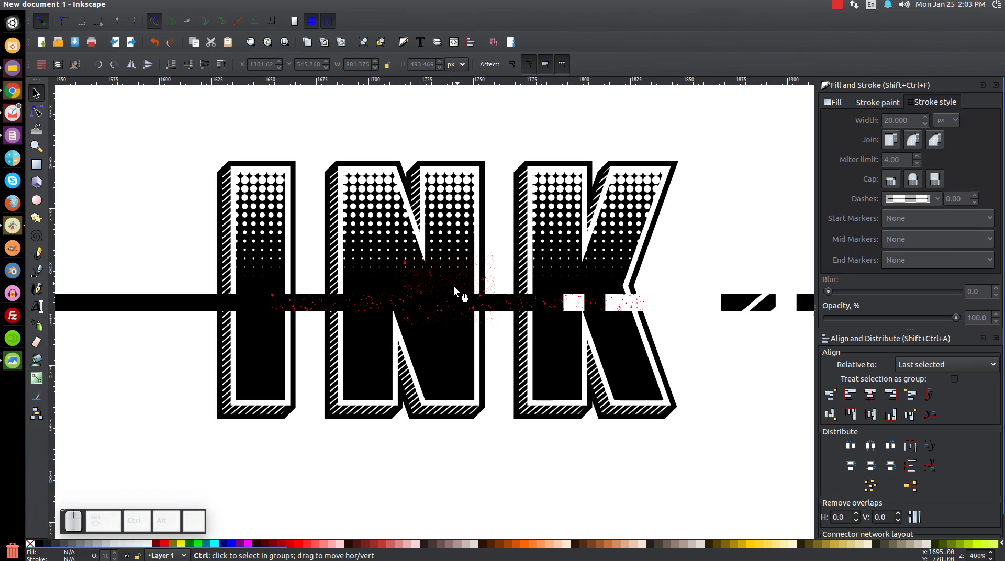
pyautogui.press('1')
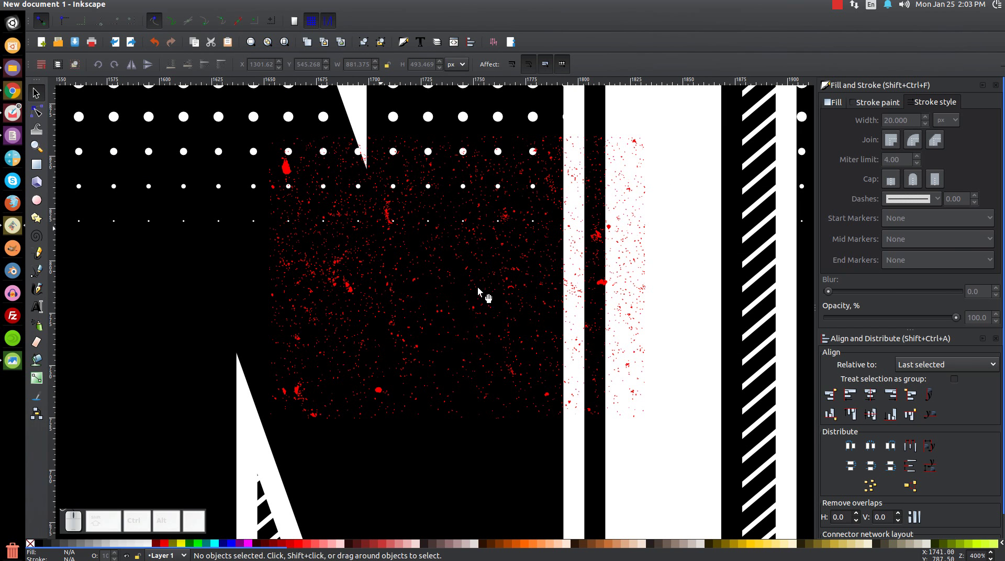
pyautogui.click(495, 308)
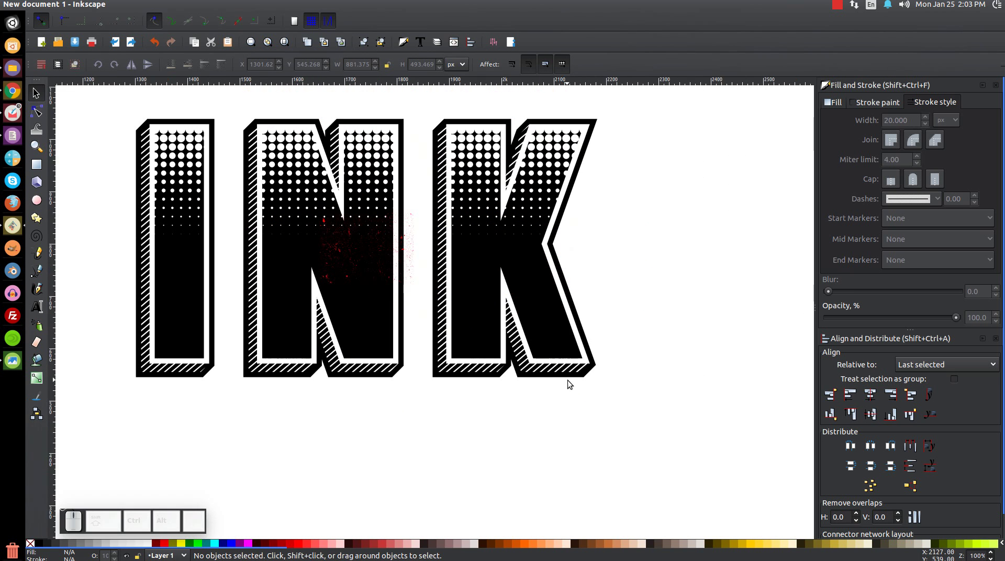
pyautogui.click(453, 259)
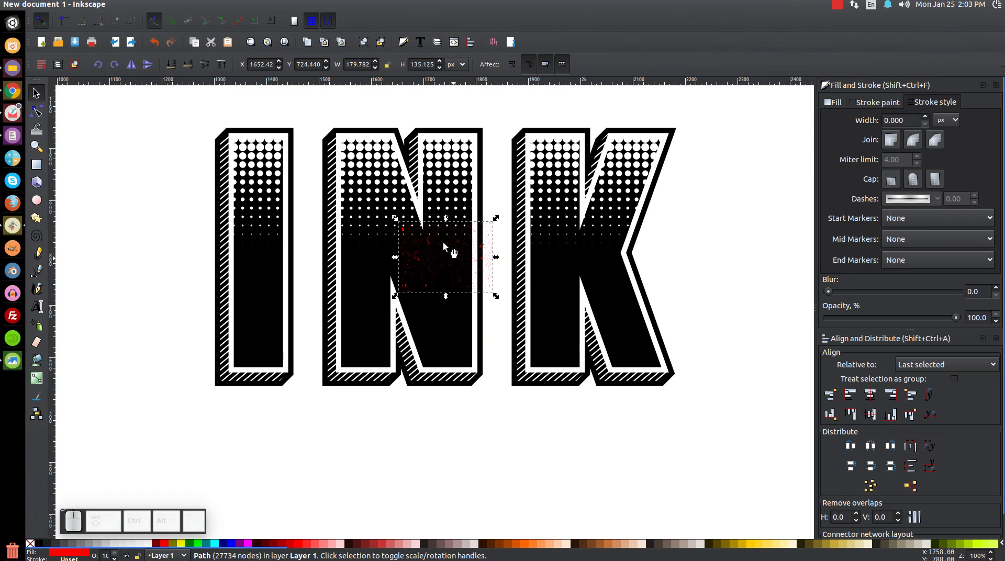
pyautogui.scroll(2, 429, 205)
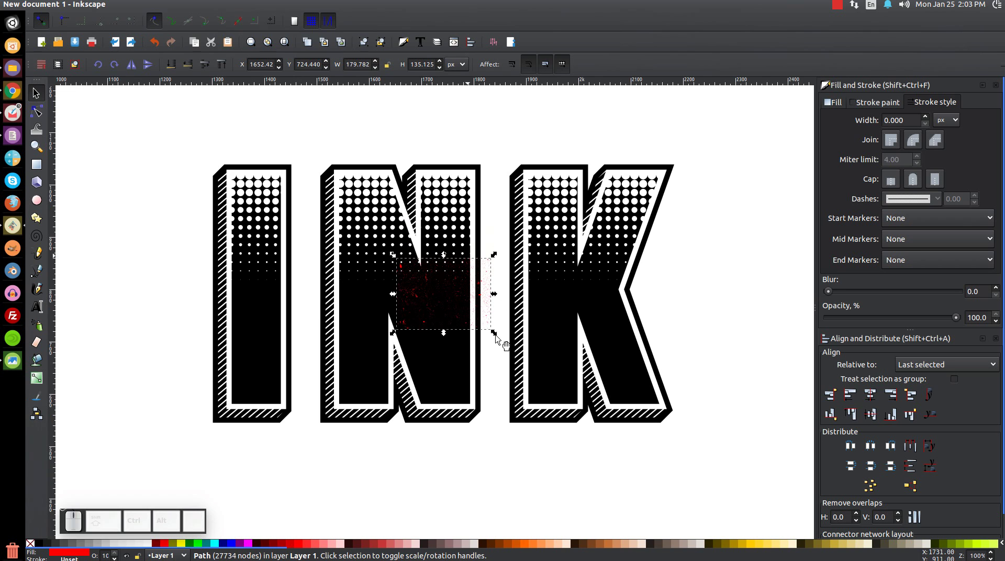
pyautogui.click(457, 300)
pyautogui.scroll(-1, 454, 281)
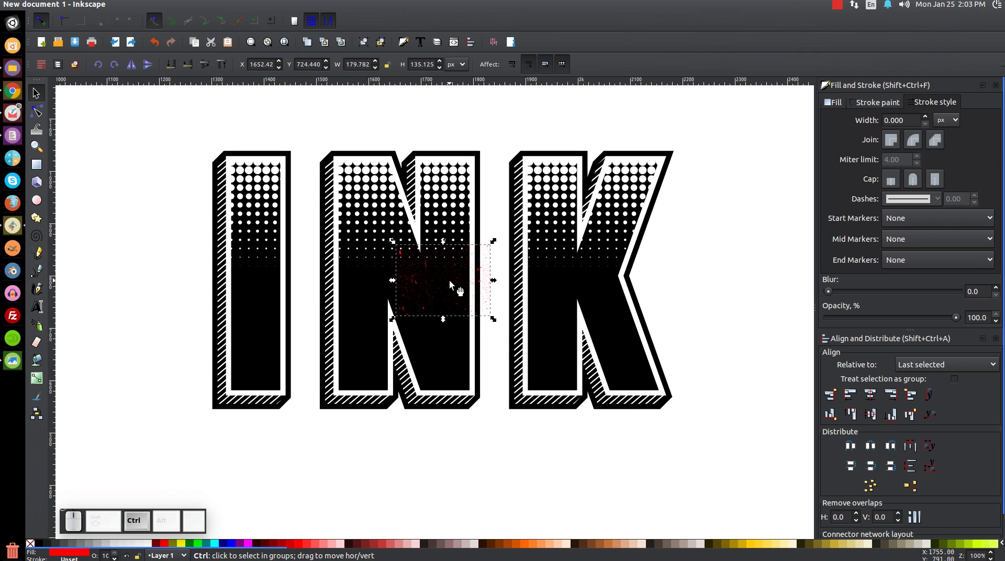
pyautogui.moveTo(495, 319); pyautogui.dragTo(728, 473)
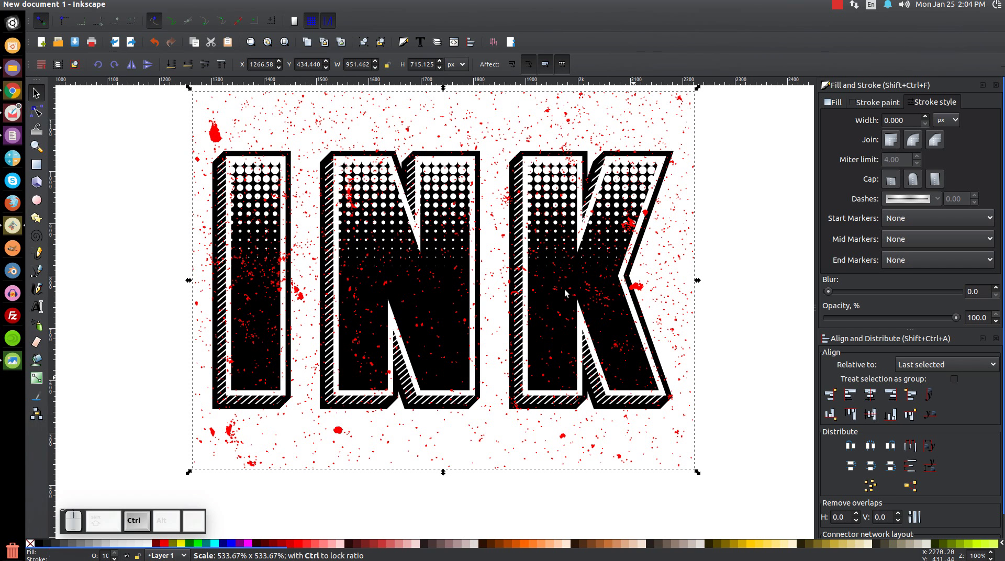
pyautogui.scroll(-1, 565, 288)
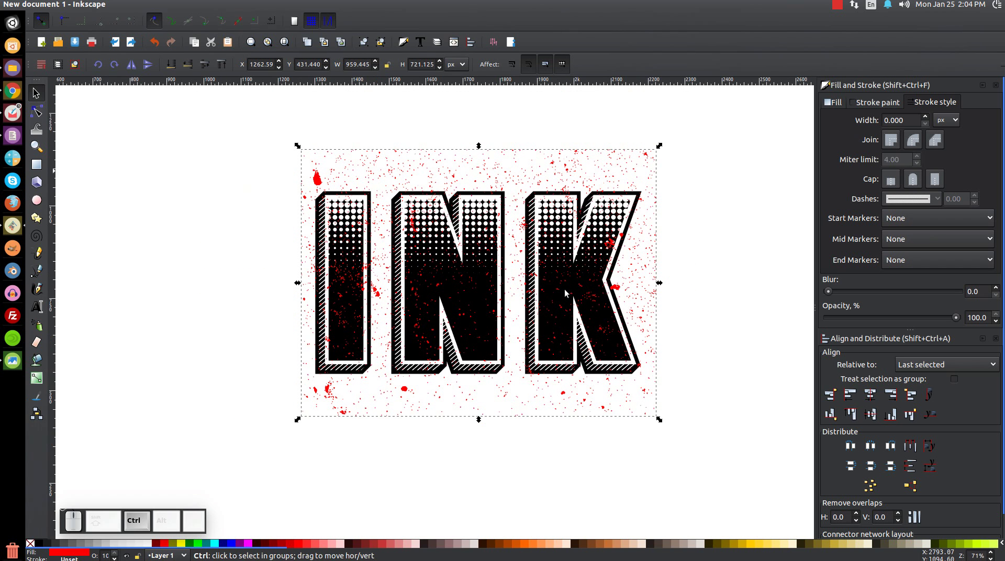
# - Subtract the grunge texture from the INK lettering and move the lettering to about X 1274.75, Y 569.310 px
pyautogui.moveTo(764, 484)
pyautogui.mouseDown()
pyautogui.moveTo(555, 303)
pyautogui.moveTo(234, 126)
pyautogui.mouseUp()
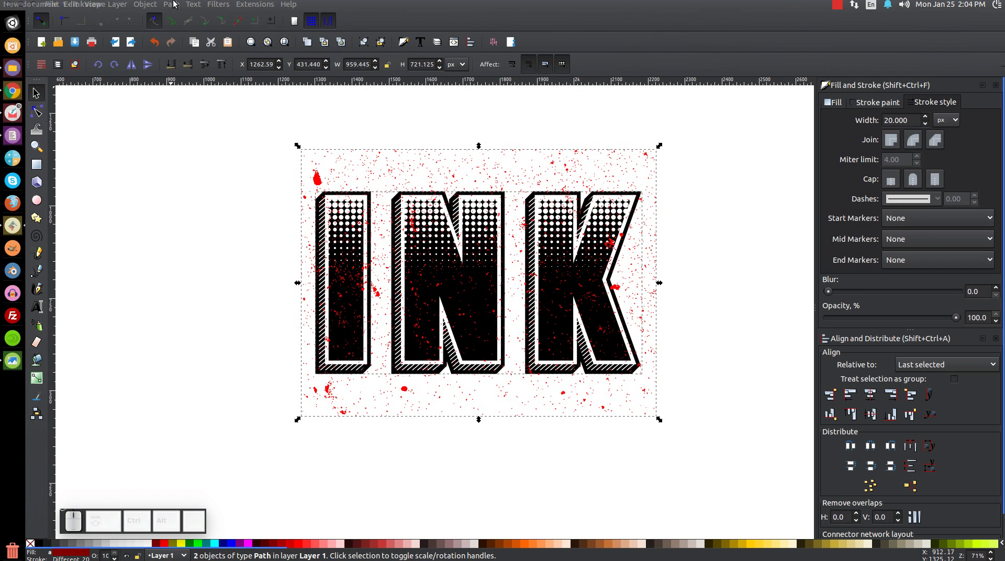
pyautogui.click(172, 4)
pyautogui.click(186, 75)
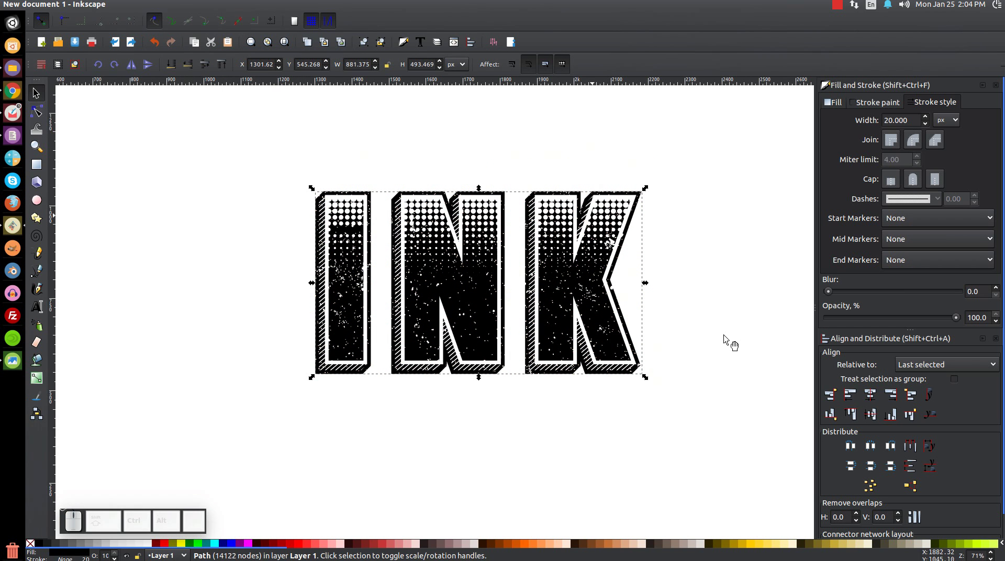
pyautogui.moveTo(544, 278); pyautogui.dragTo(534, 270)
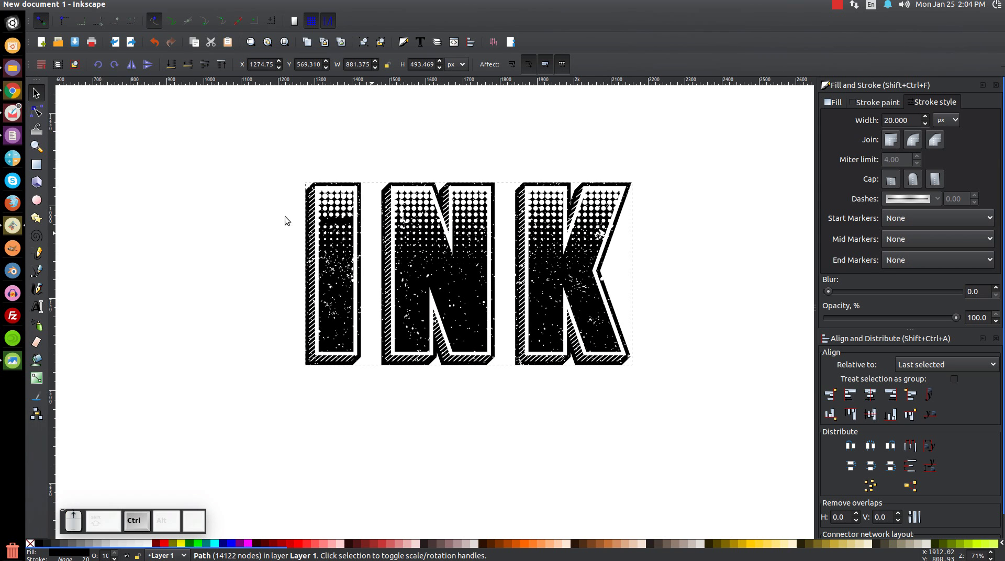
# - Skew the INK lettering vertically so its K side slants upward, making it about 558.5 px high overall
pyautogui.scroll(4, 284, 216)
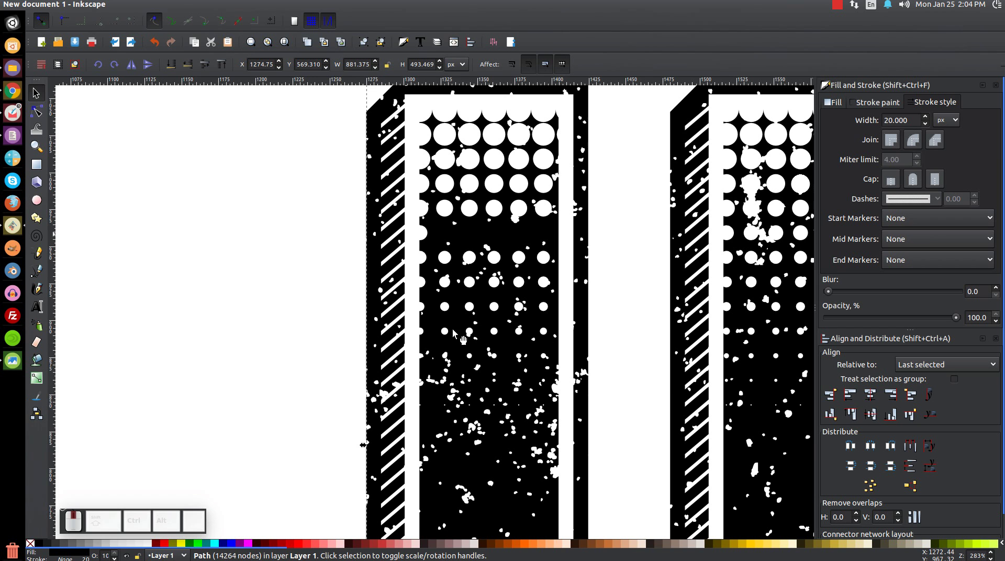
pyautogui.scroll(-3, 477, 320)
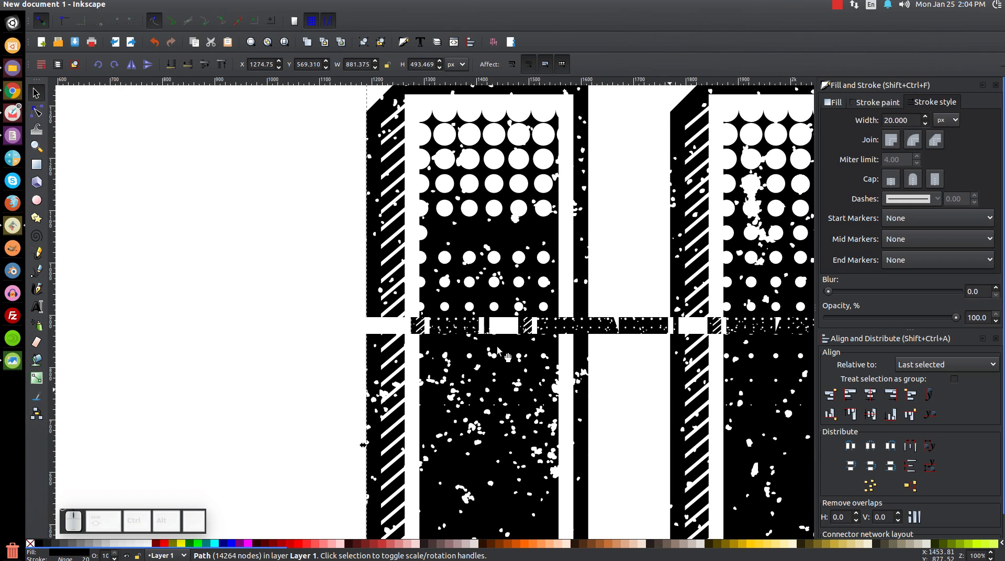
pyautogui.scroll(-1, 497, 365)
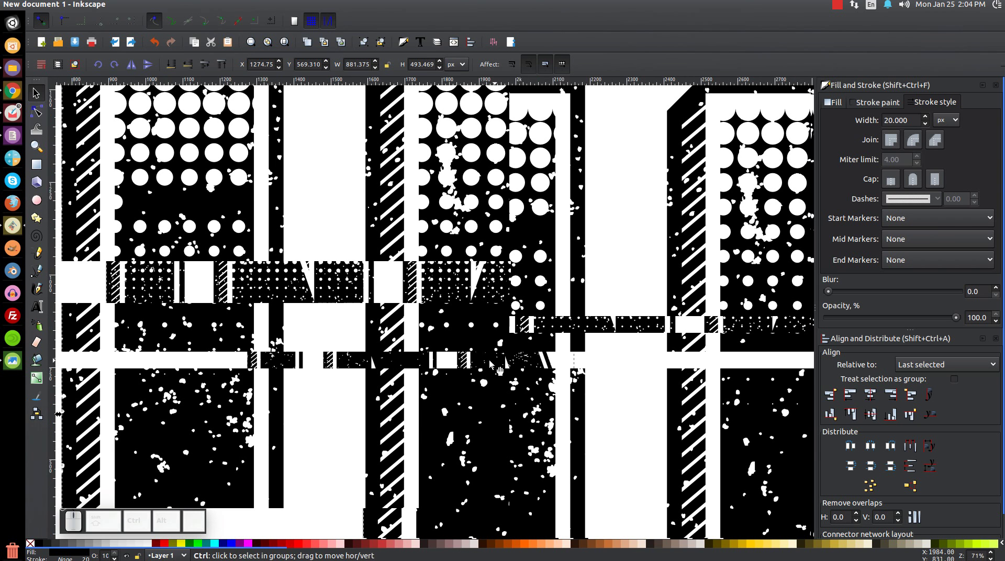
pyautogui.click(512, 314)
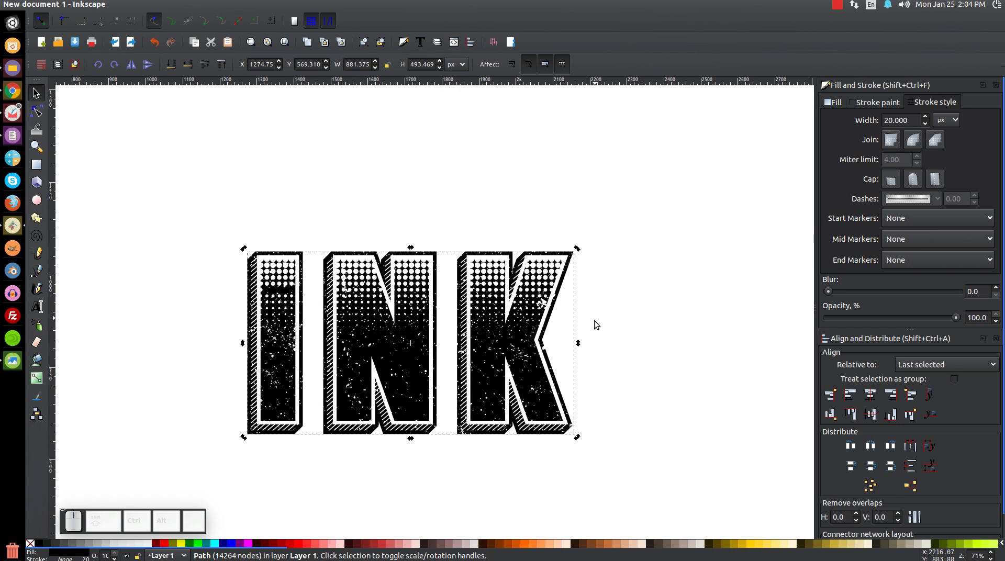
pyautogui.moveTo(578, 345); pyautogui.dragTo(580, 333)
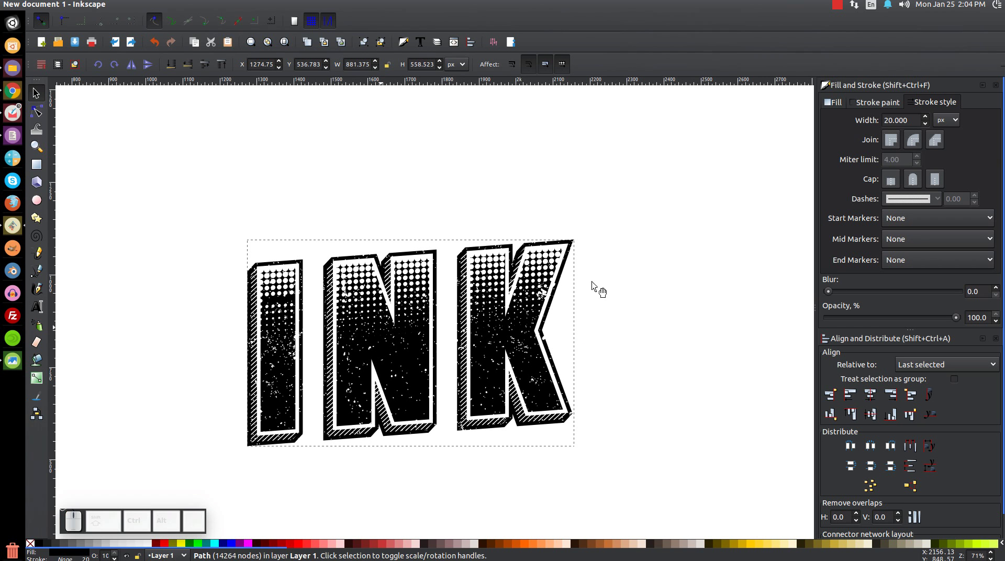